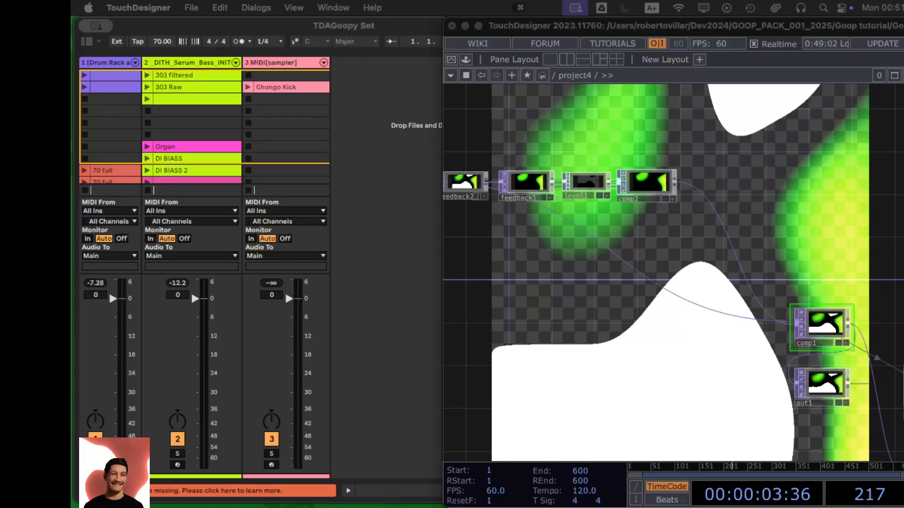
click(385, 136)
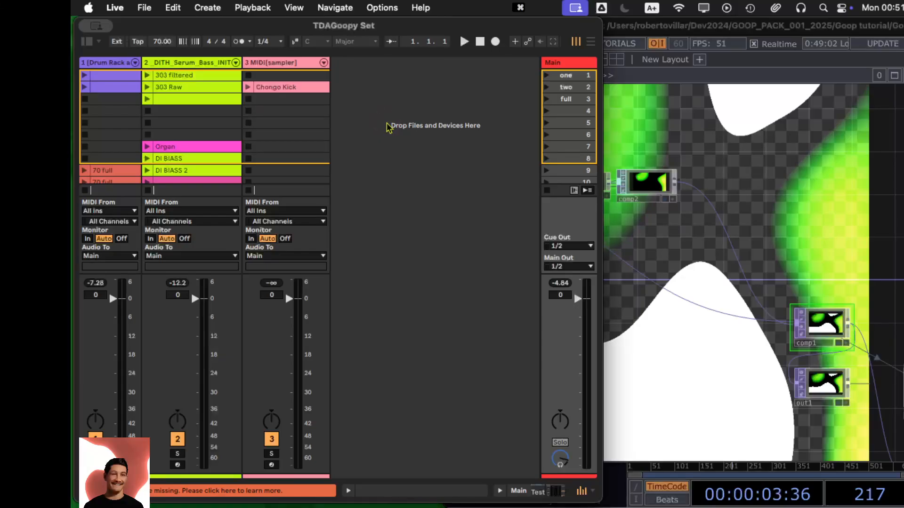
click(380, 107)
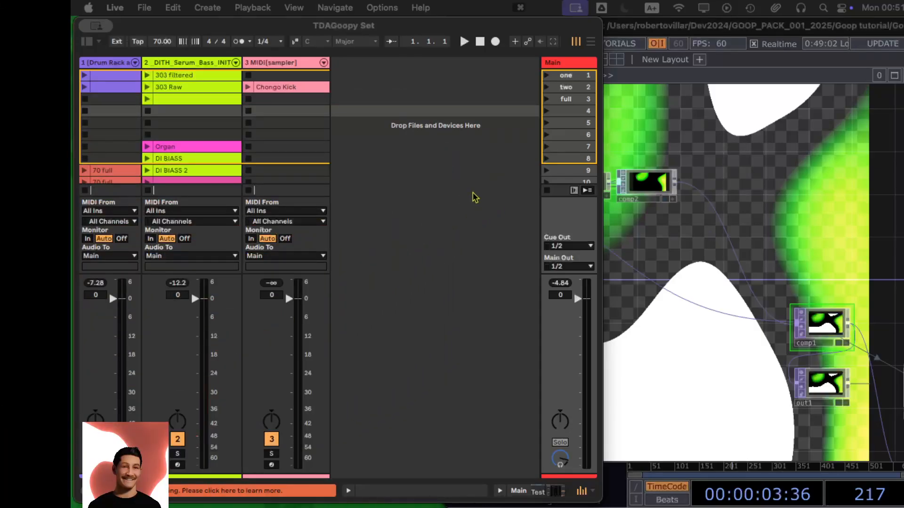
click(709, 159)
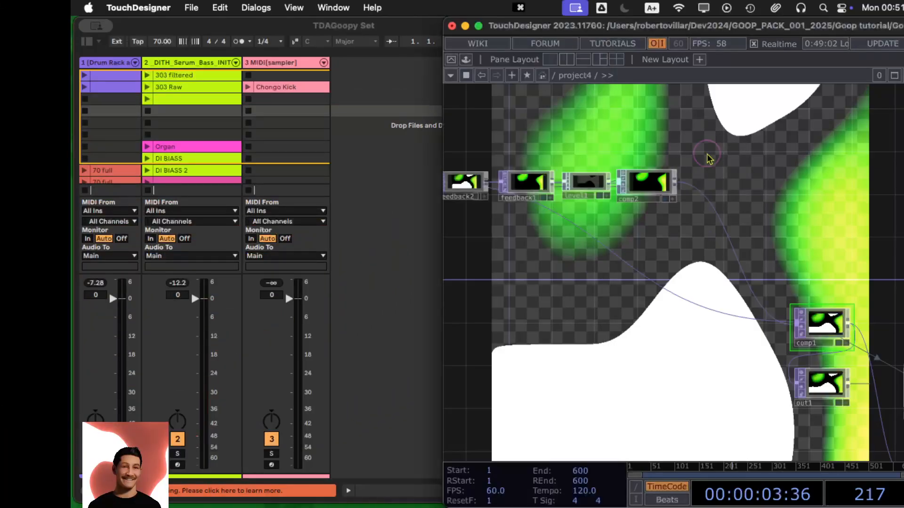
Switch to Ableton Live and launch scenes 7, 8, 9 and 10 in turn to preview the audio-reactive visuals.
click(371, 194)
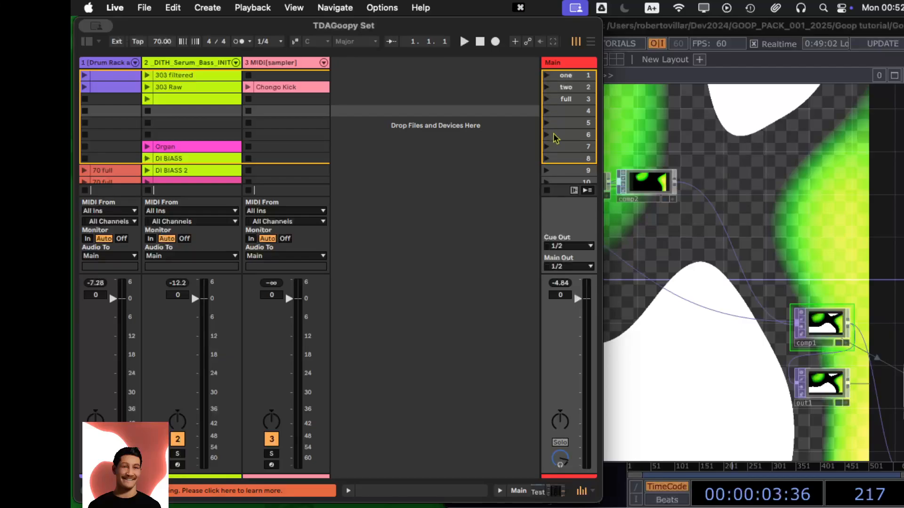
click(547, 146)
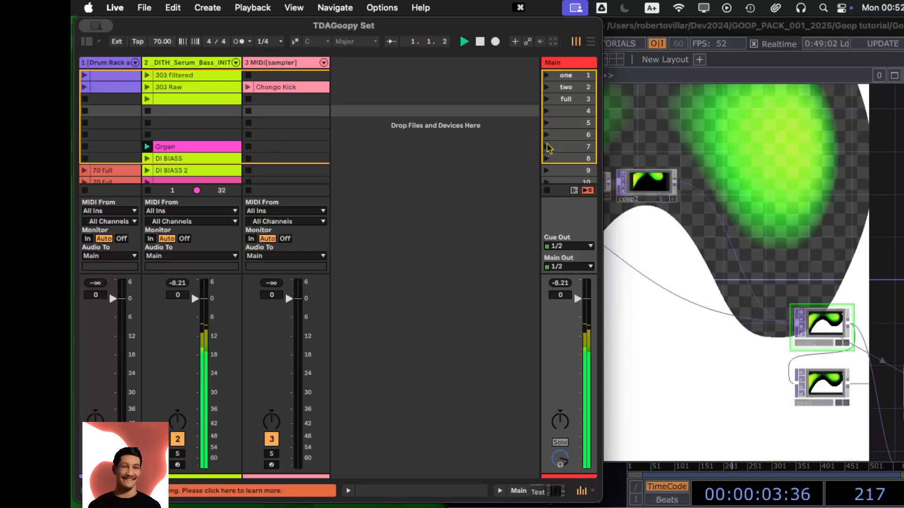
scroll(539, 145, down, 1)
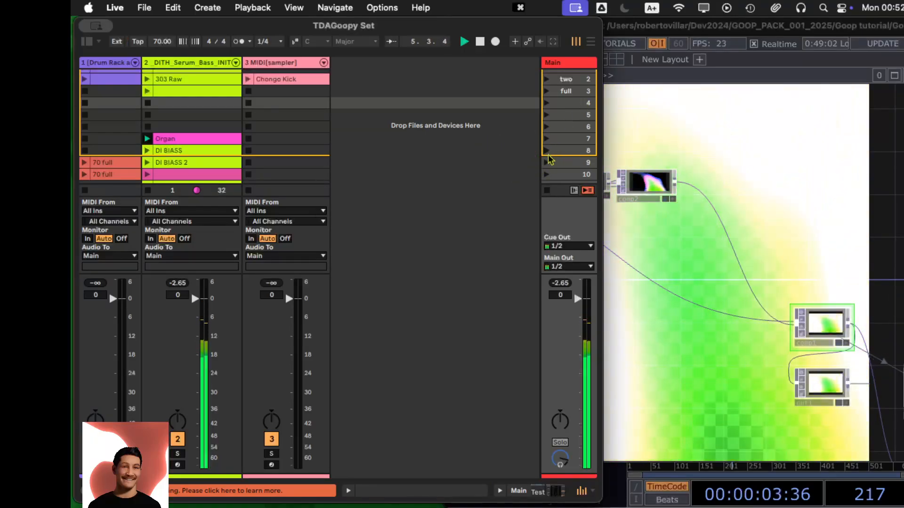
click(545, 150)
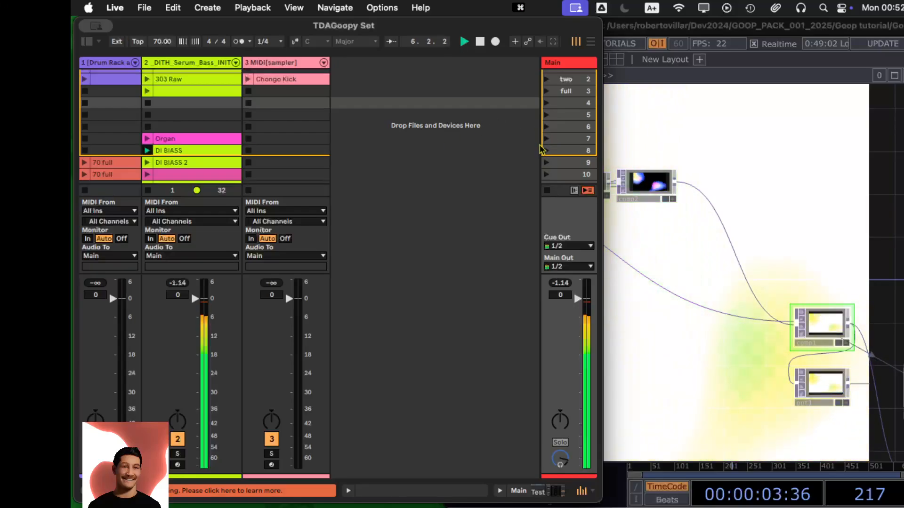
scroll(548, 160, down, 1)
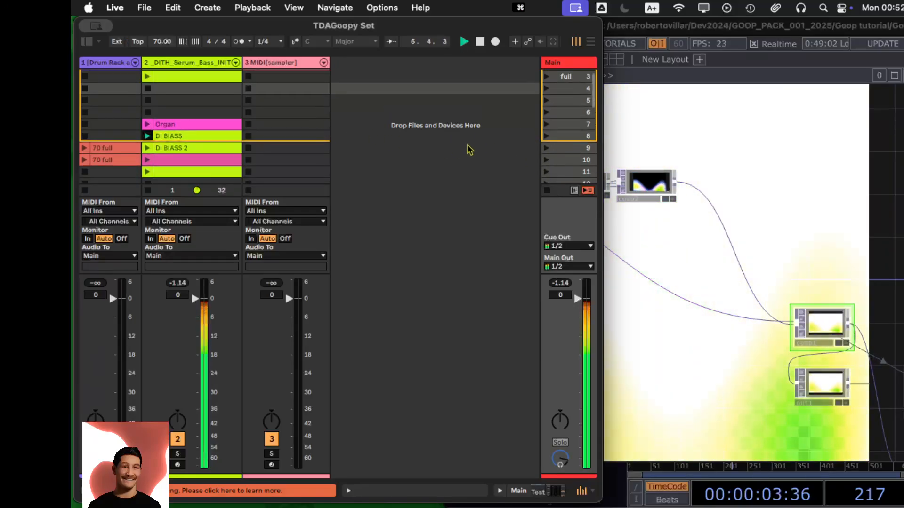
click(547, 149)
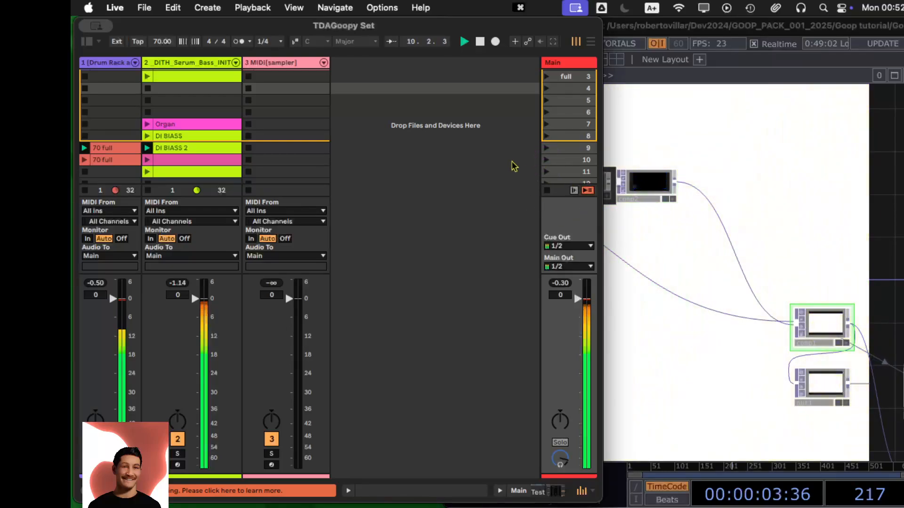
click(547, 160)
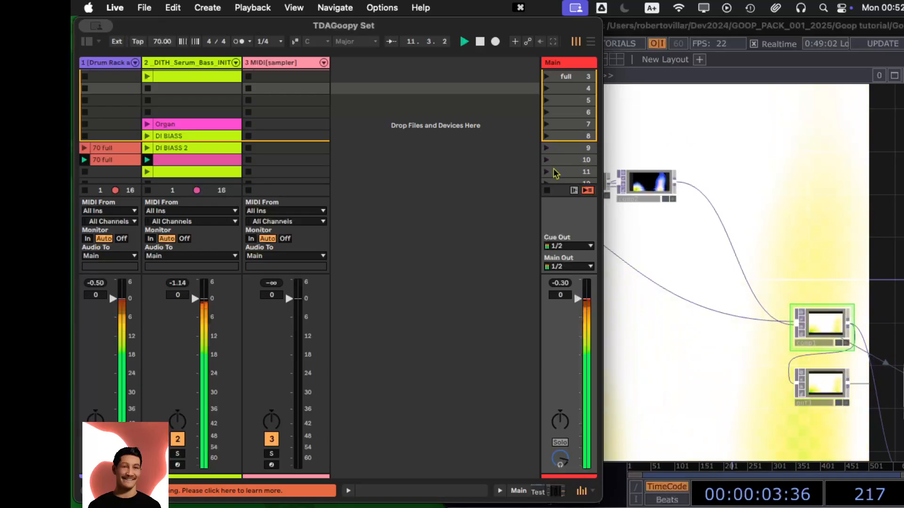
Switch to TouchDesigner and examine the project4 network from the Ableton nodes through the feedback chain to the output nodes.
click(688, 140)
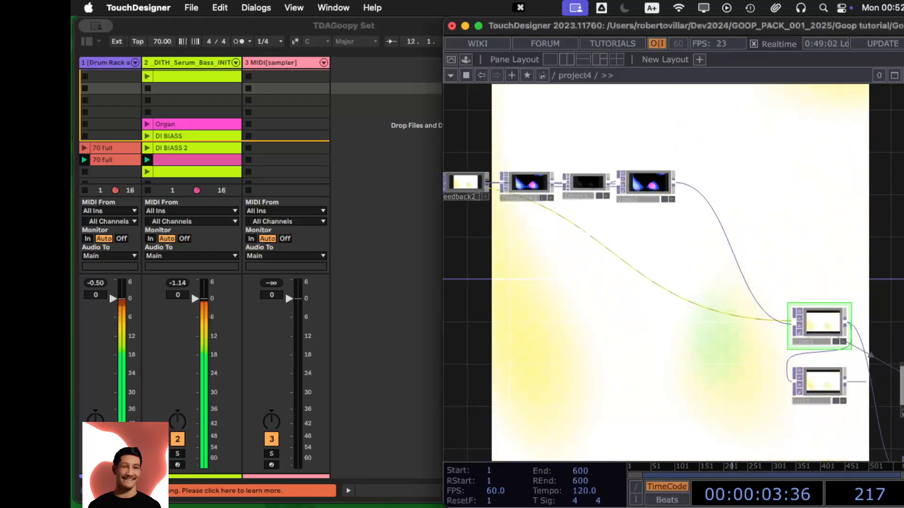
scroll(727, 203, down, 5)
drag(650, 182, 700, 287)
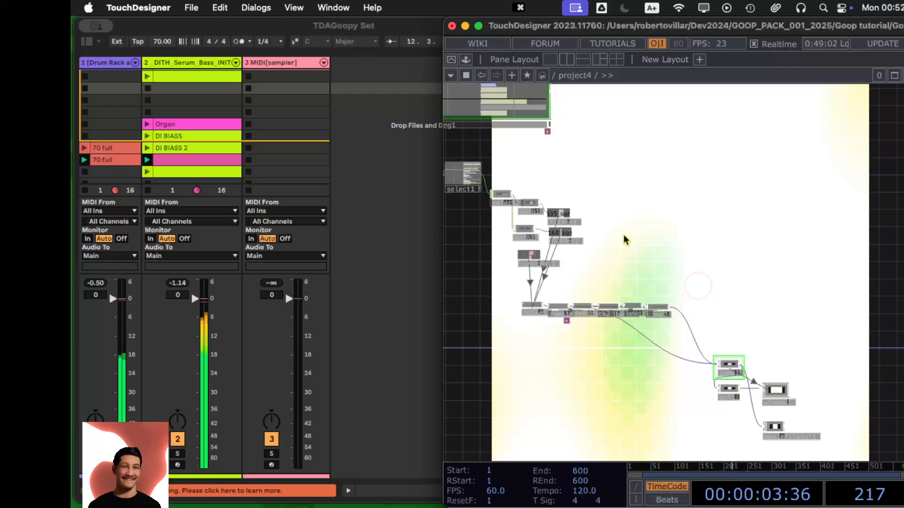
drag(678, 242, 811, 302)
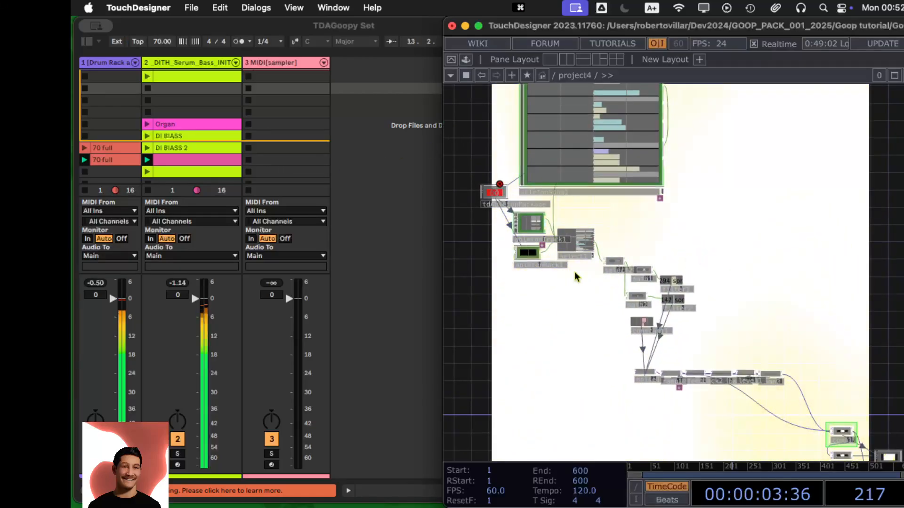
scroll(650, 258, up, 4)
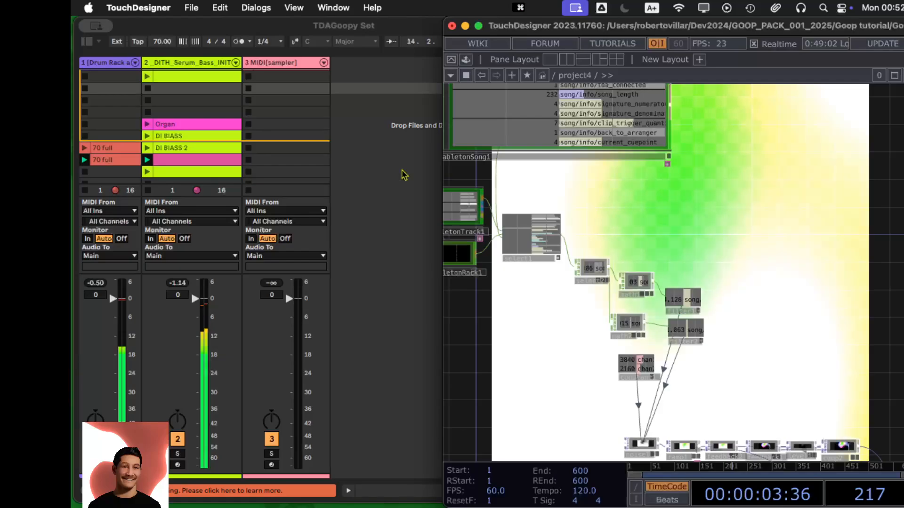
click(390, 45)
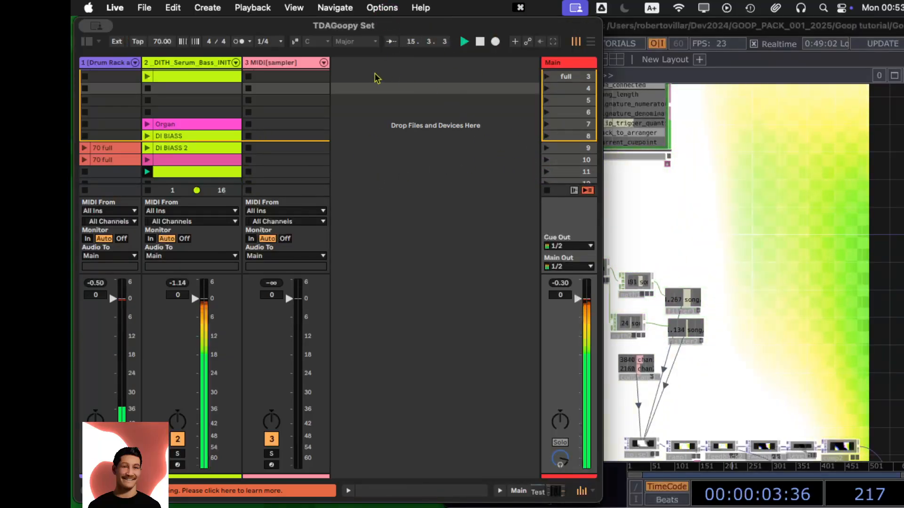
scroll(348, 108, up, 2)
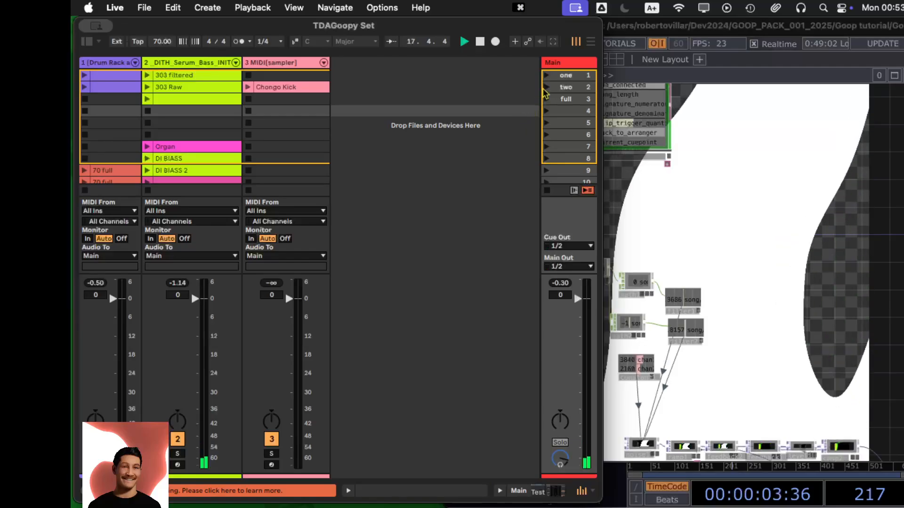
click(732, 212)
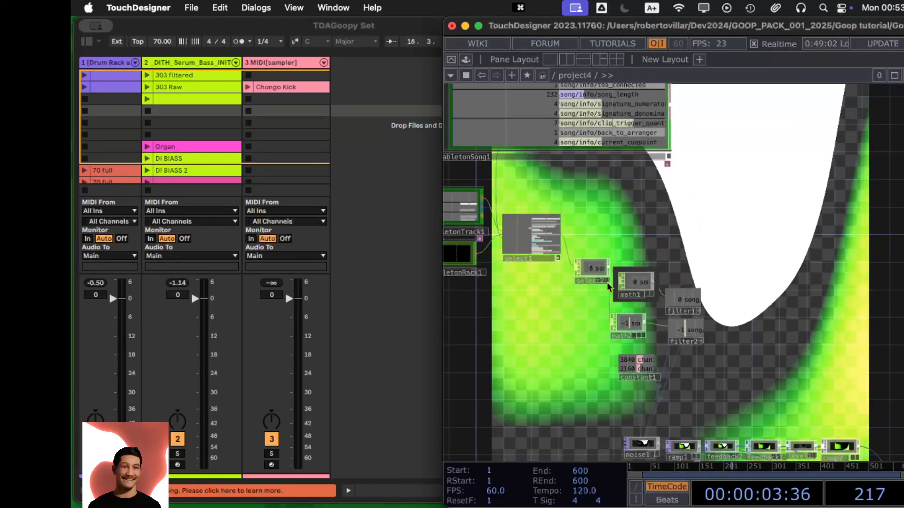
drag(559, 327, 537, 236)
drag(721, 398, 549, 361)
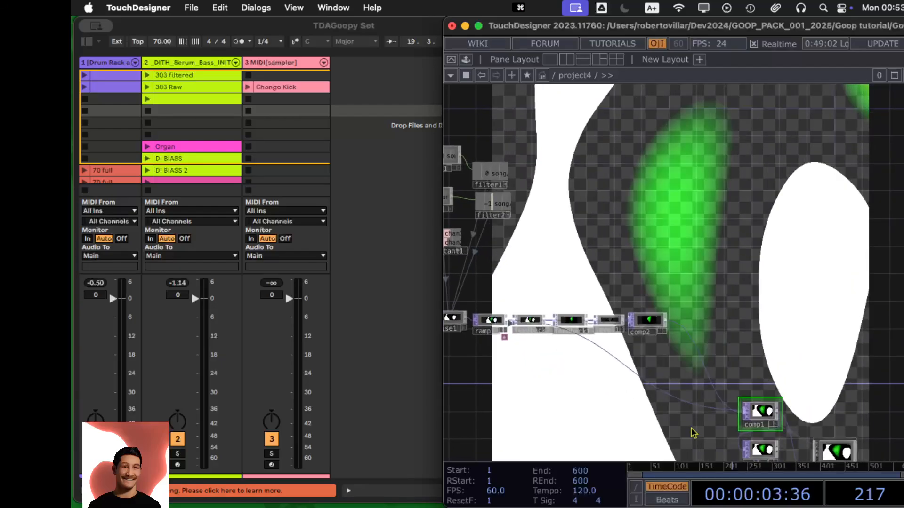
drag(680, 243, 610, 129)
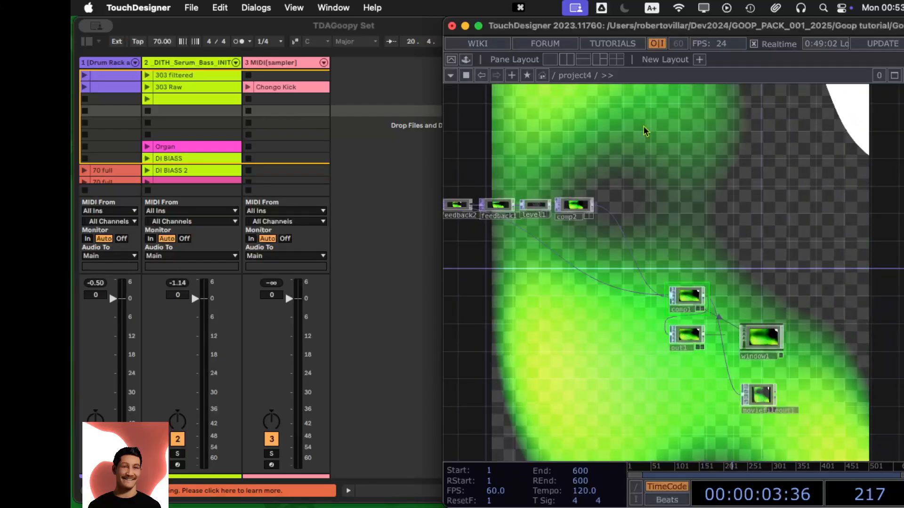
Switch to Ableton Live and launch the scenes one, two and full in turn to preview the visuals.
click(378, 66)
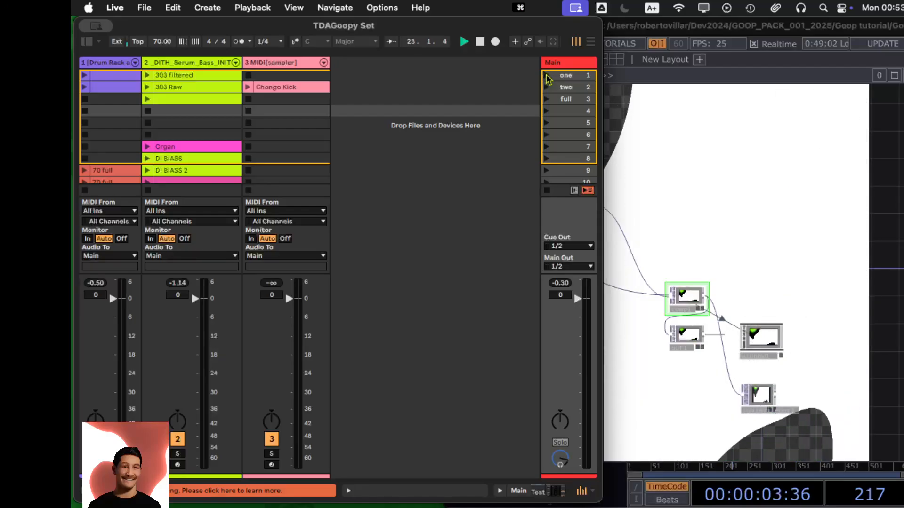
click(546, 75)
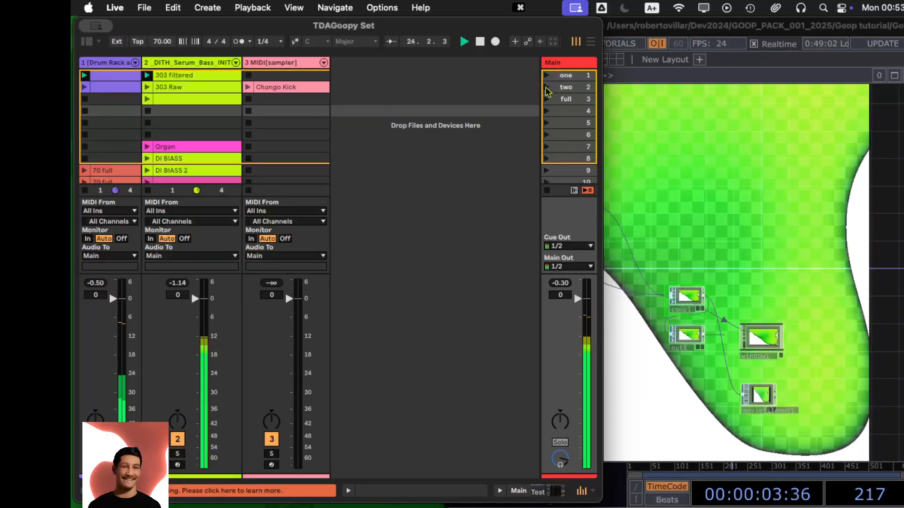
click(546, 88)
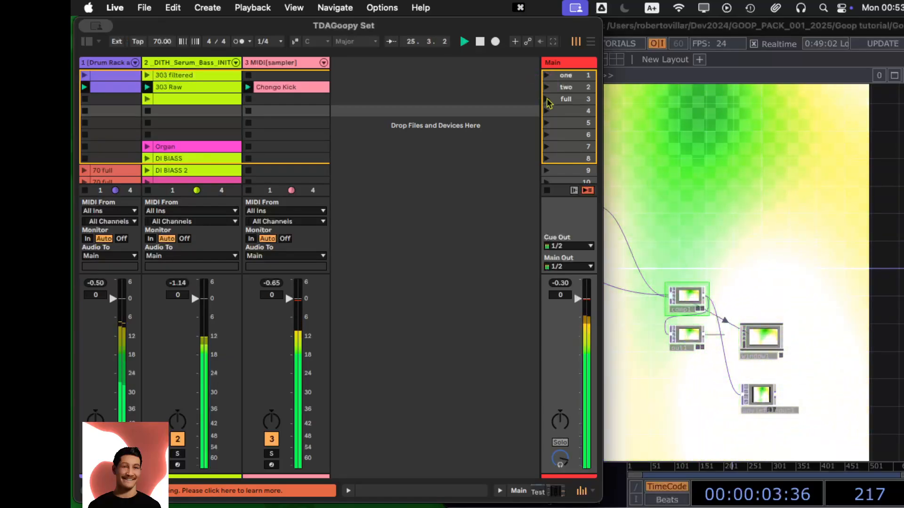
click(547, 99)
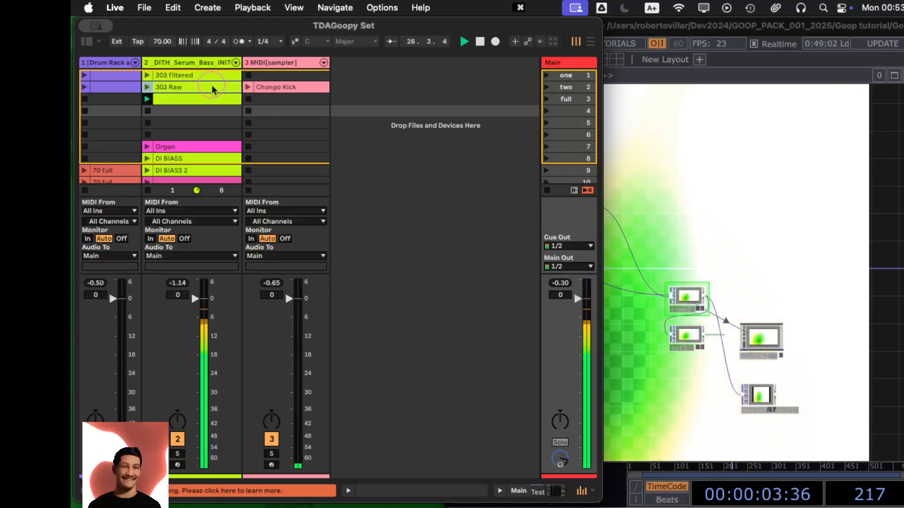
Move the 303 Raw clip to its track's scene 4 slot and launch the Chongo Kick and scene 2 drum clips.
drag(212, 88, 212, 111)
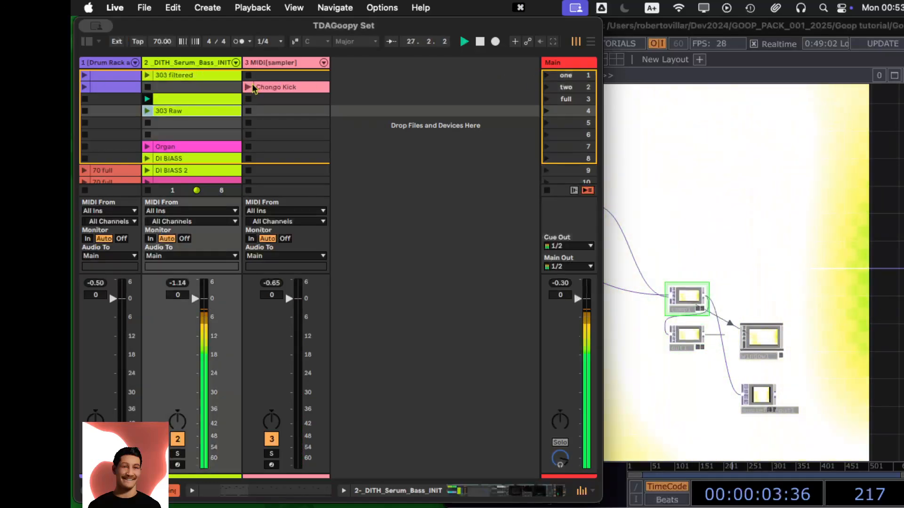
click(248, 87)
click(84, 88)
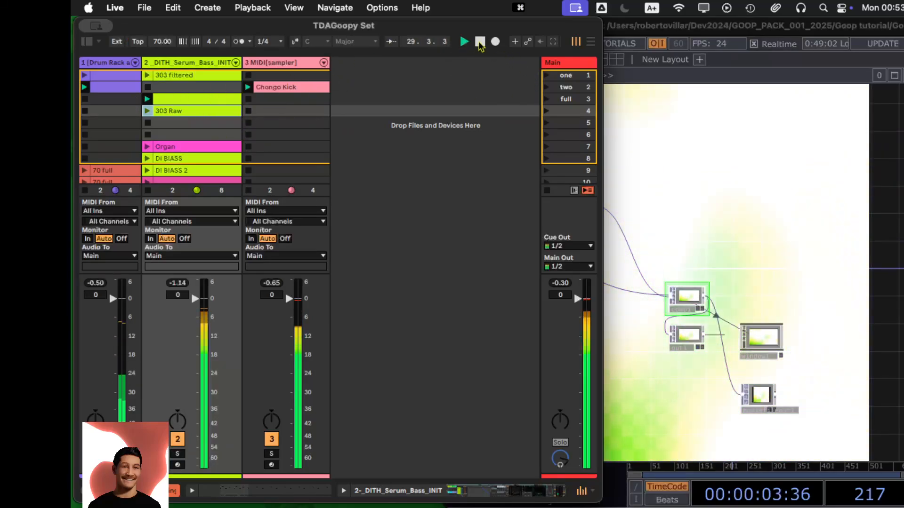
Stop playback in Live and quit TouchDesigner without saving Goop tutorial.toe.
click(480, 44)
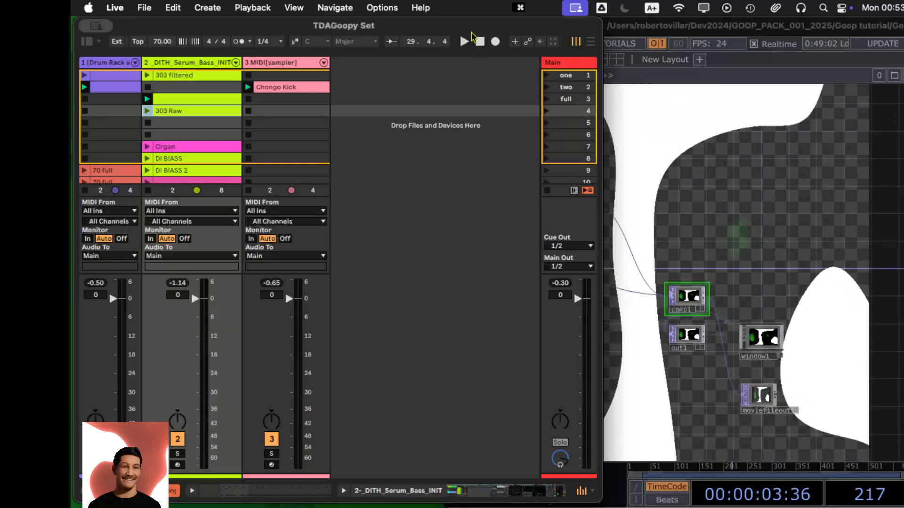
click(647, 25)
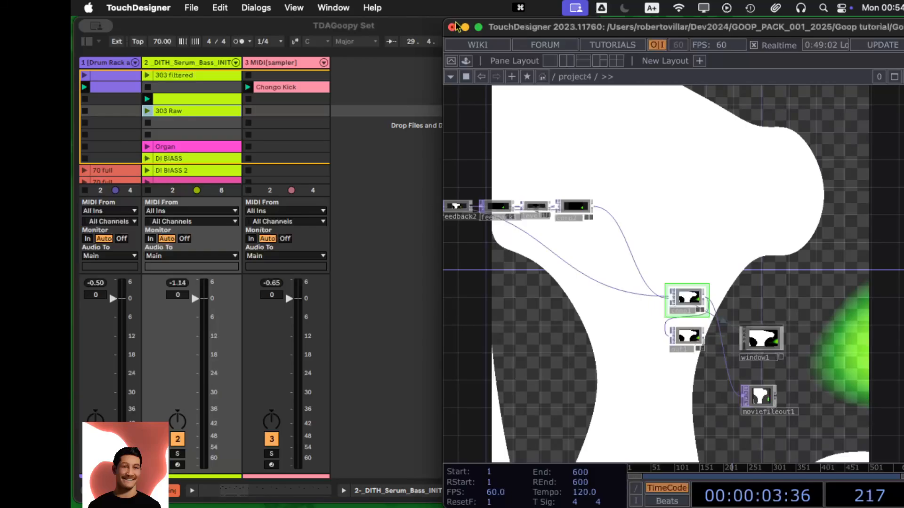
click(452, 27)
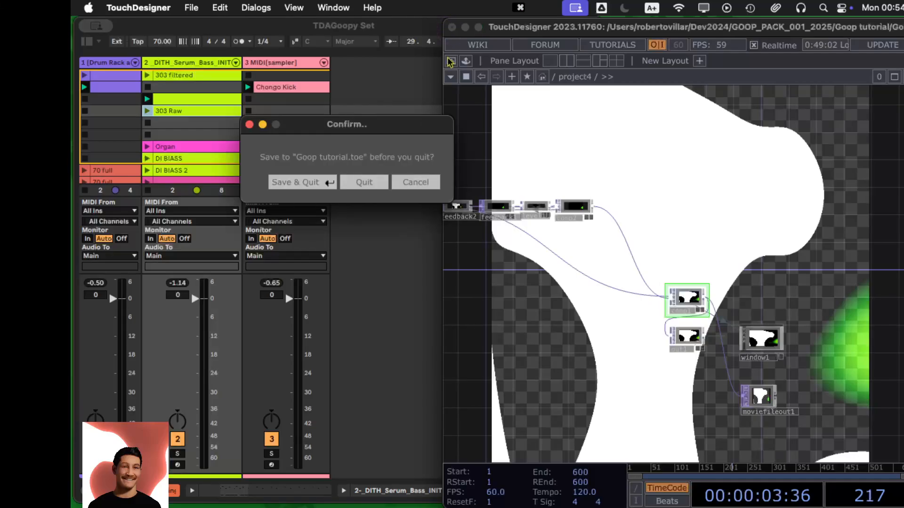
click(359, 184)
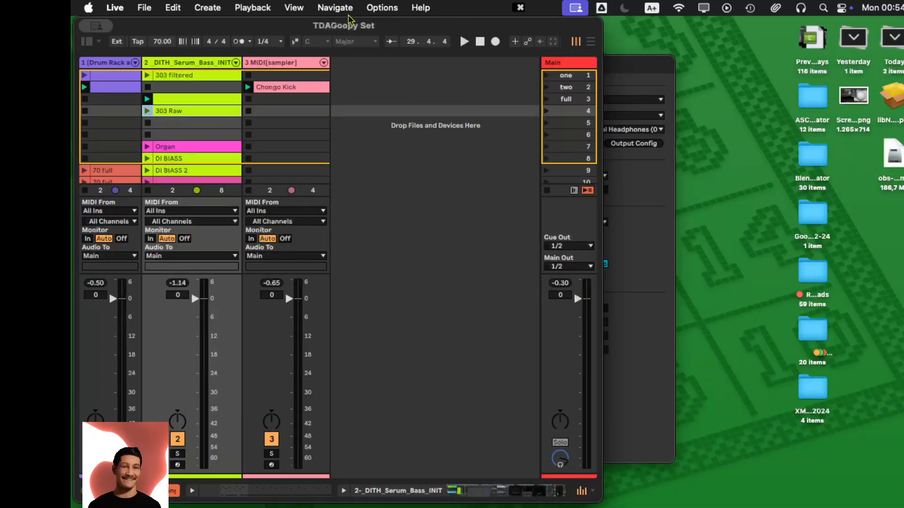
Create a new Live Set, saving the changes to TDAGoopy Set.
click(147, 7)
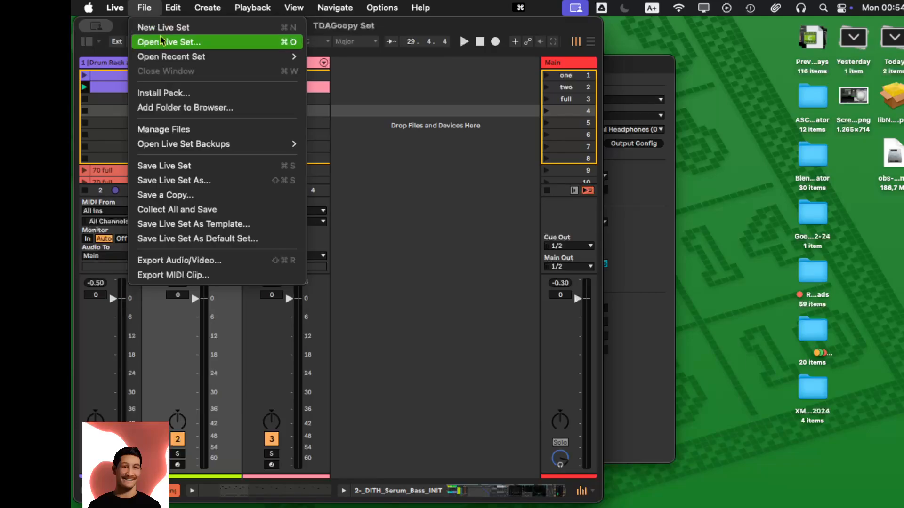
click(162, 29)
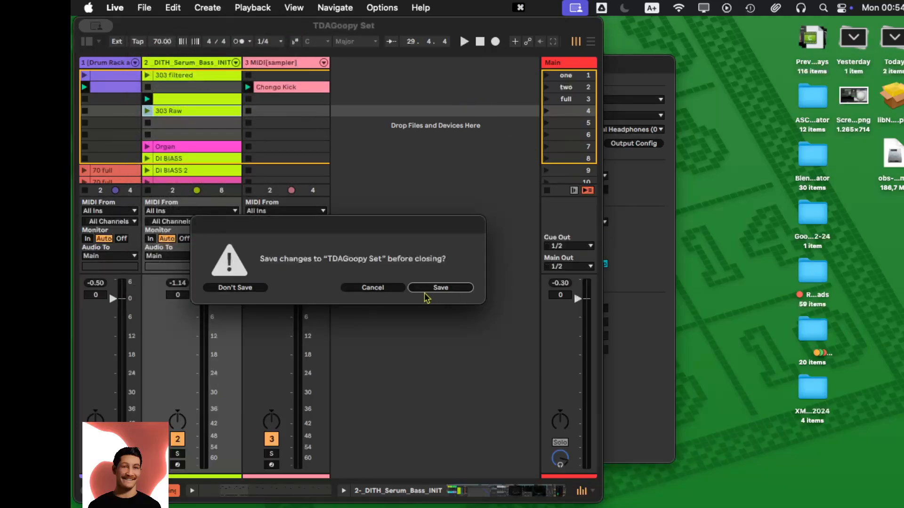
click(452, 287)
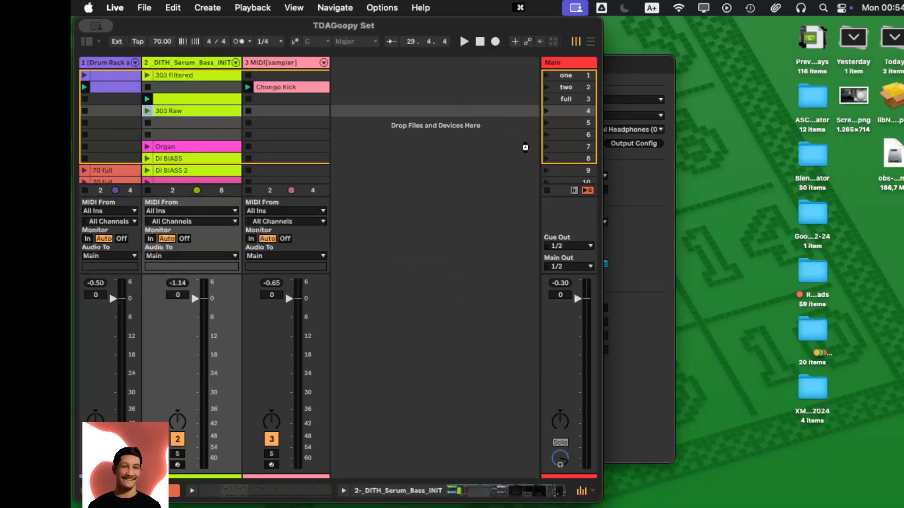
Bring Live's Settings window to the front and reposition it over the Live Set window.
click(618, 56)
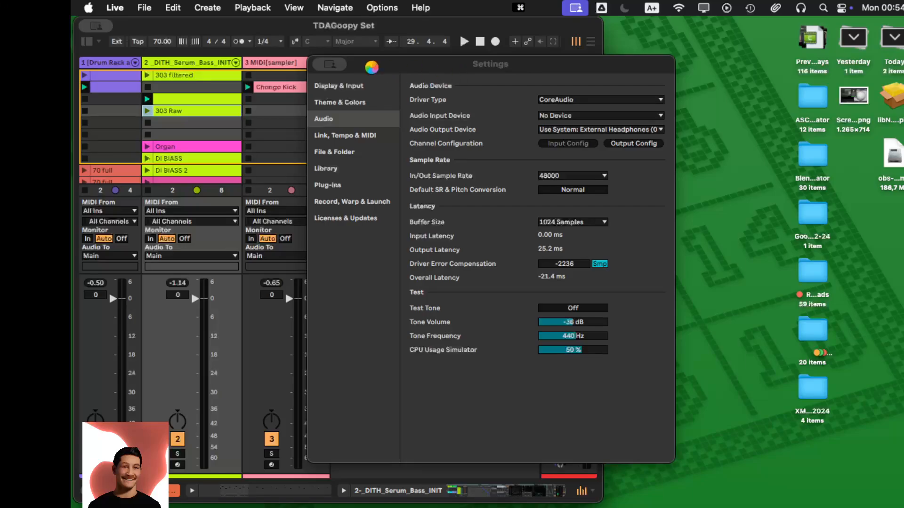
drag(413, 61, 147, 33)
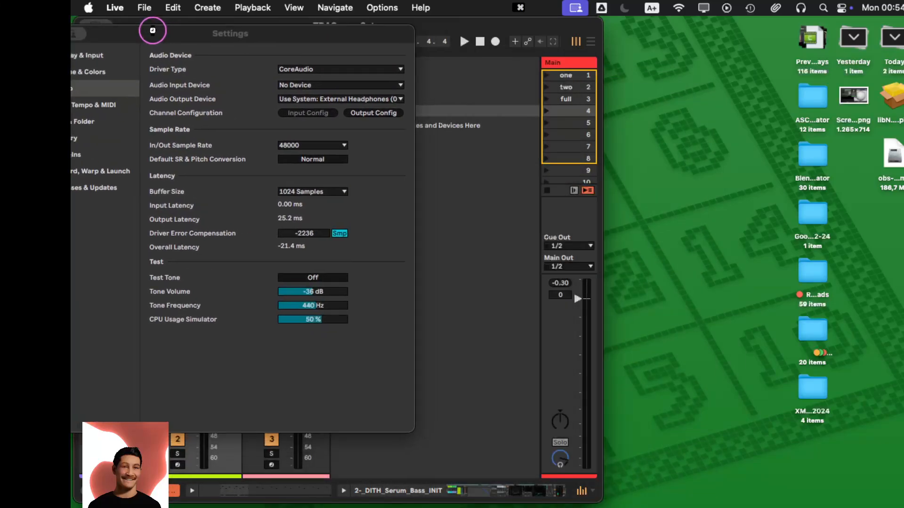
mouse_move(222, 32)
mouse_down()
mouse_move(474, 53)
mouse_move(163, 57)
mouse_move(656, 77)
mouse_move(519, 80)
mouse_move(470, 128)
mouse_move(481, 113)
mouse_move(650, 26)
mouse_move(658, 40)
mouse_move(418, 126)
mouse_move(193, 69)
mouse_move(296, 67)
mouse_move(227, 47)
mouse_up()
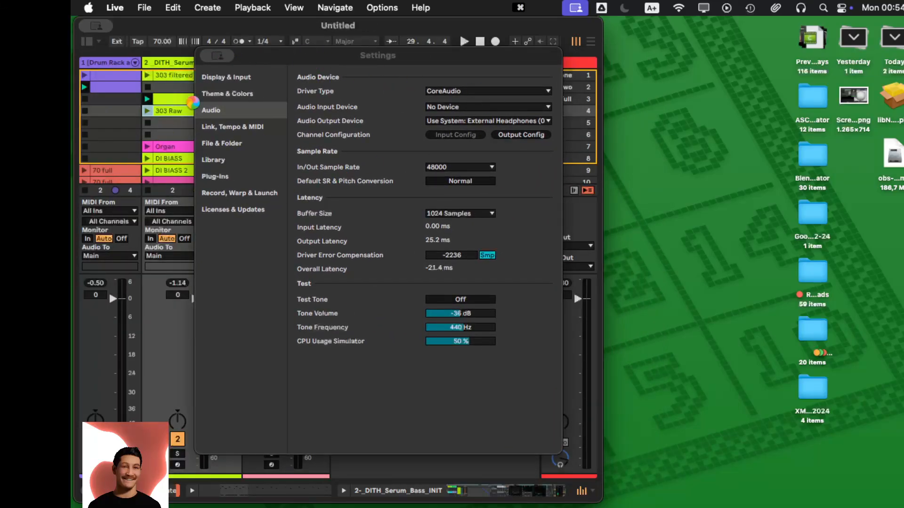
click(490, 26)
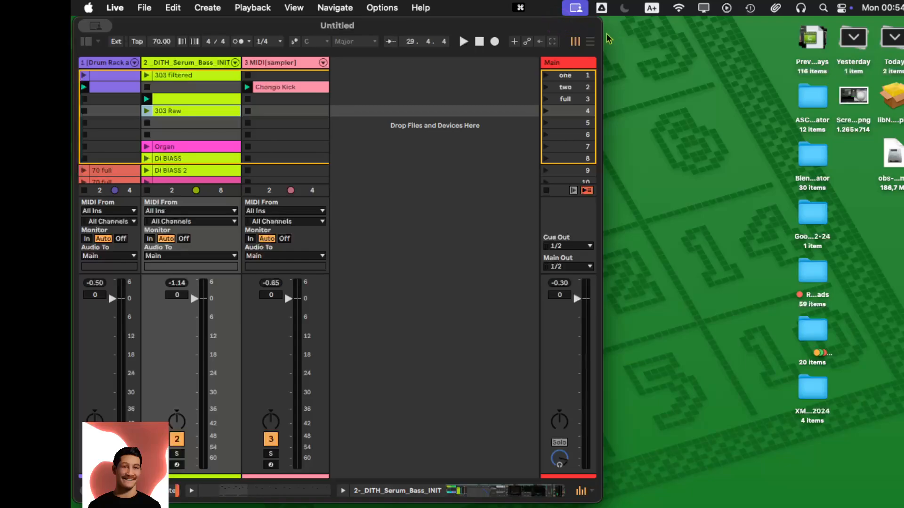
drag(468, 26, 783, 35)
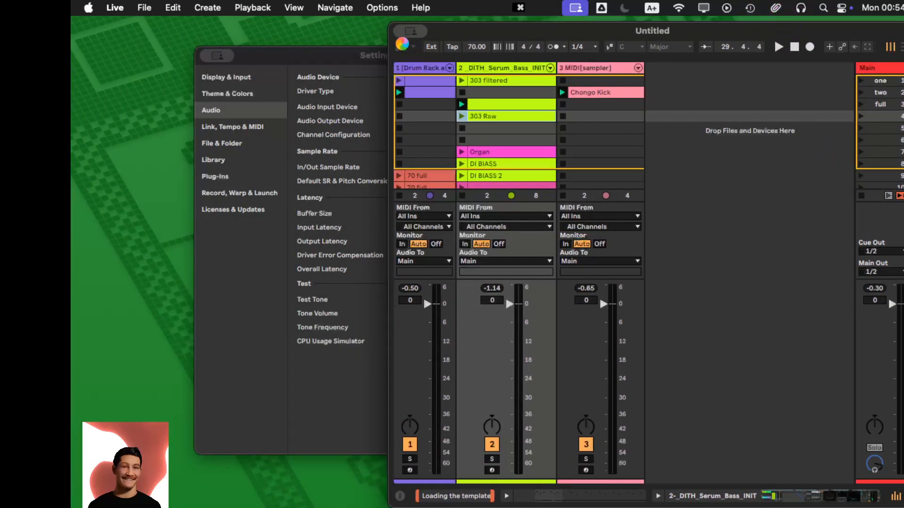
drag(372, 55, 617, 47)
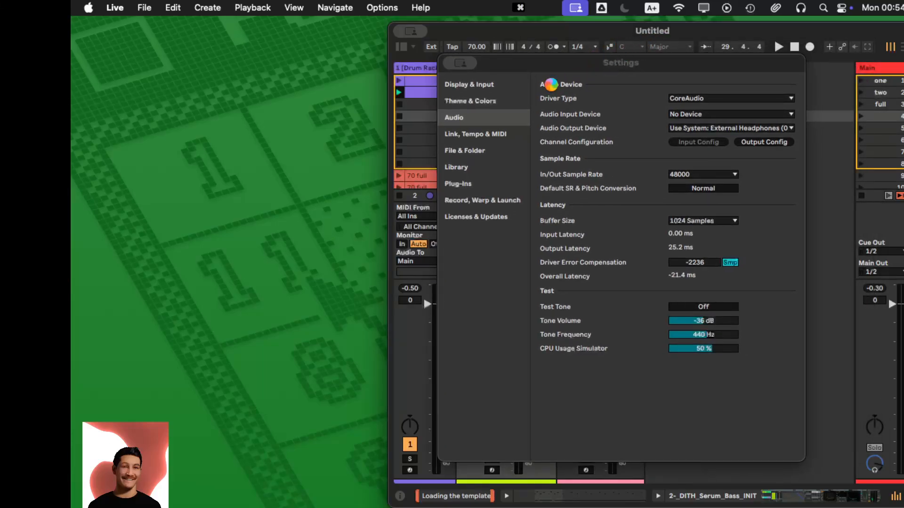
click(612, 32)
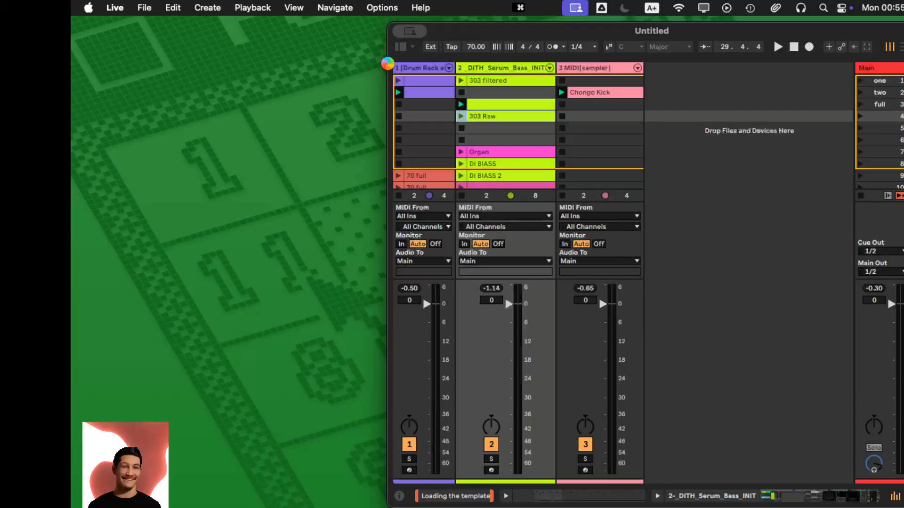
mouse_move(72, 226)
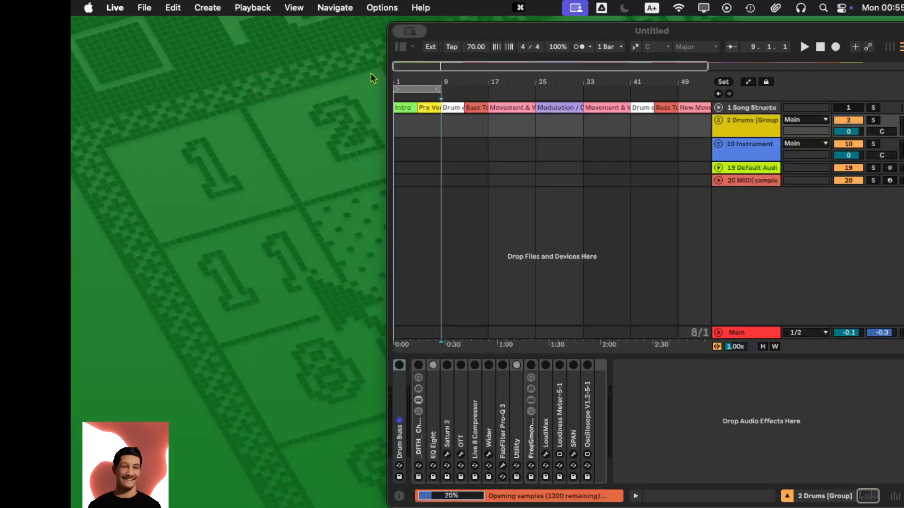
Move the Live Set window back to the screen edge and tuck the Settings window behind it.
mouse_move(529, 28)
mouse_down()
mouse_move(422, 16)
mouse_move(522, 28)
mouse_up()
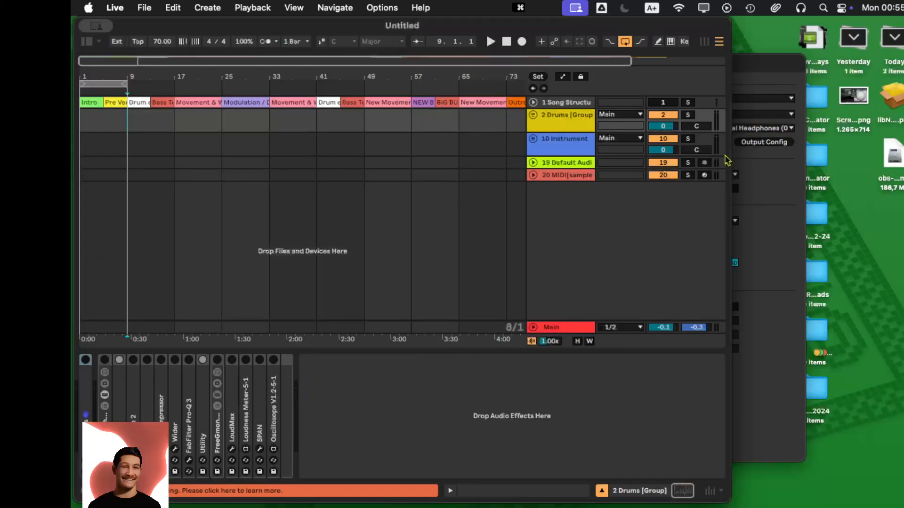
key(End)
key(Down)
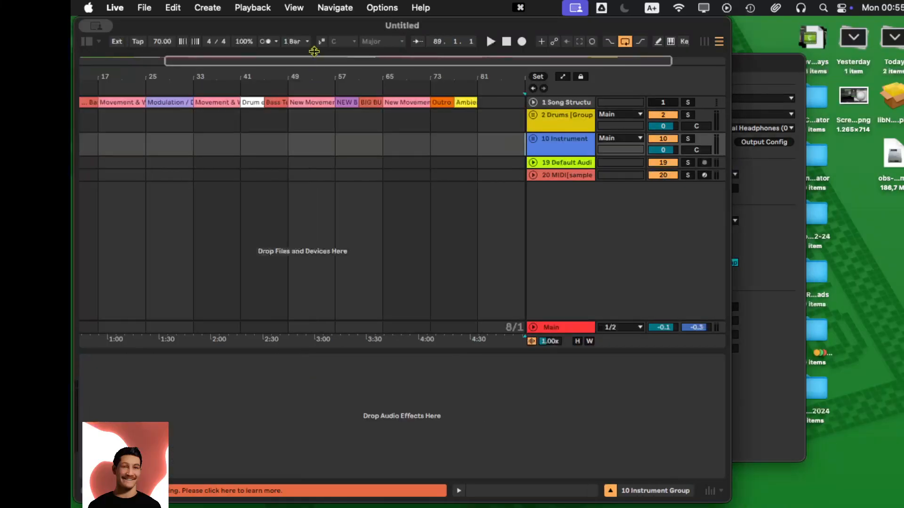
click(765, 77)
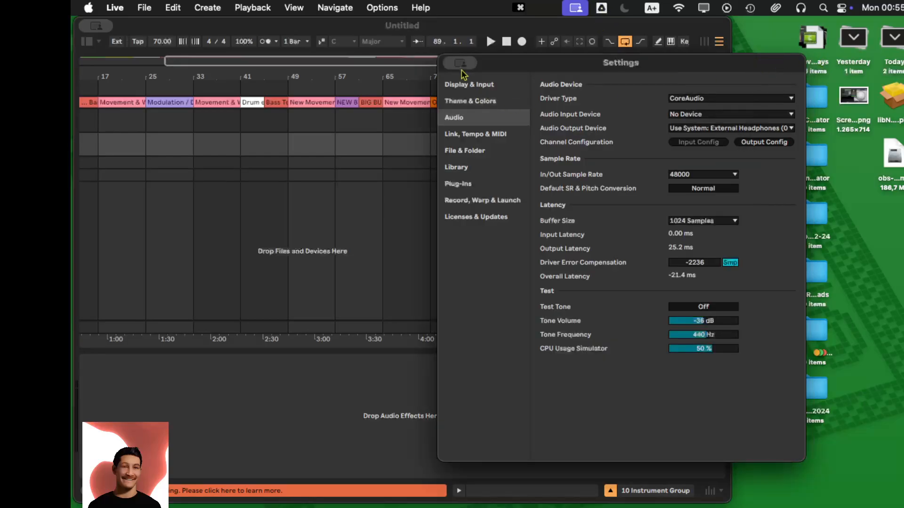
drag(537, 66, 348, 149)
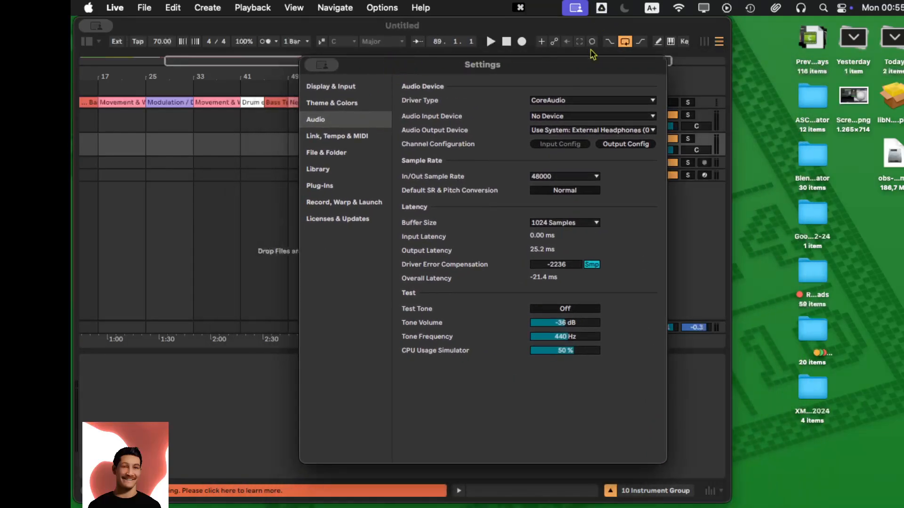
click(560, 27)
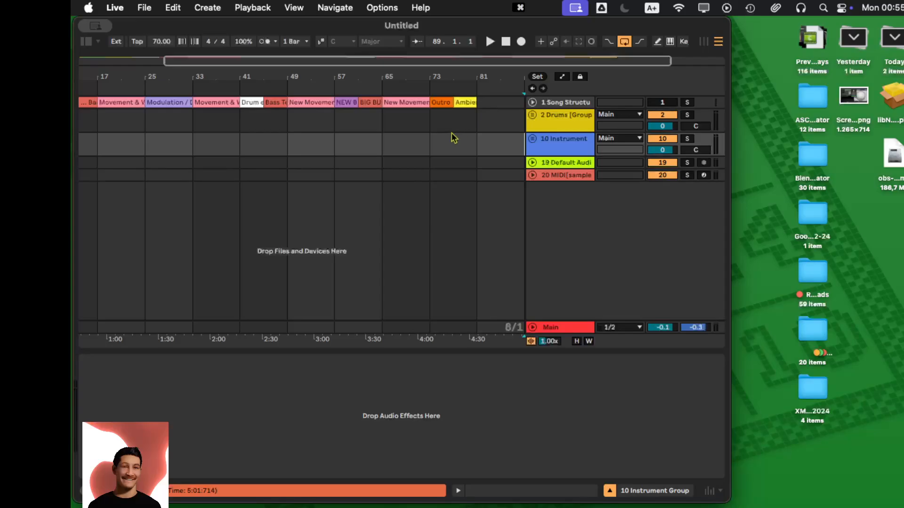
Widen the Live Set window so it spans the recorded screen area.
drag(550, 25, 551, 2)
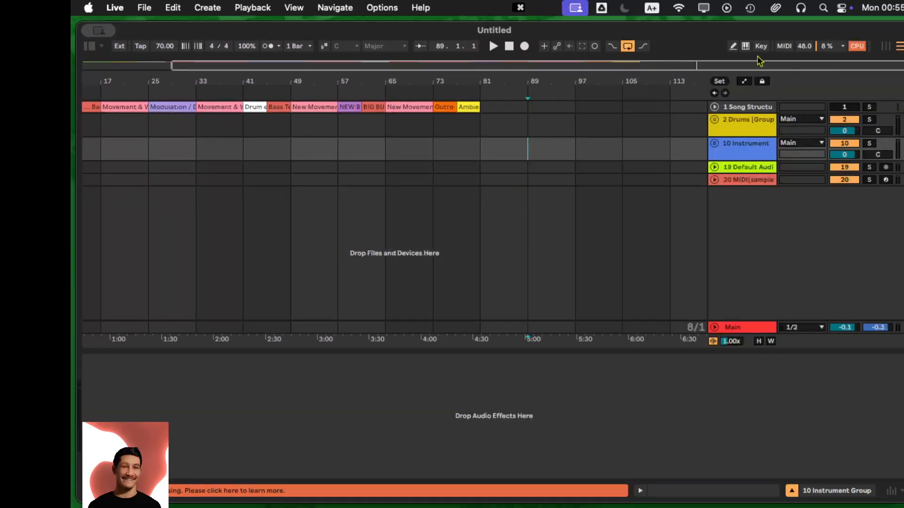
drag(655, 32, 526, 10)
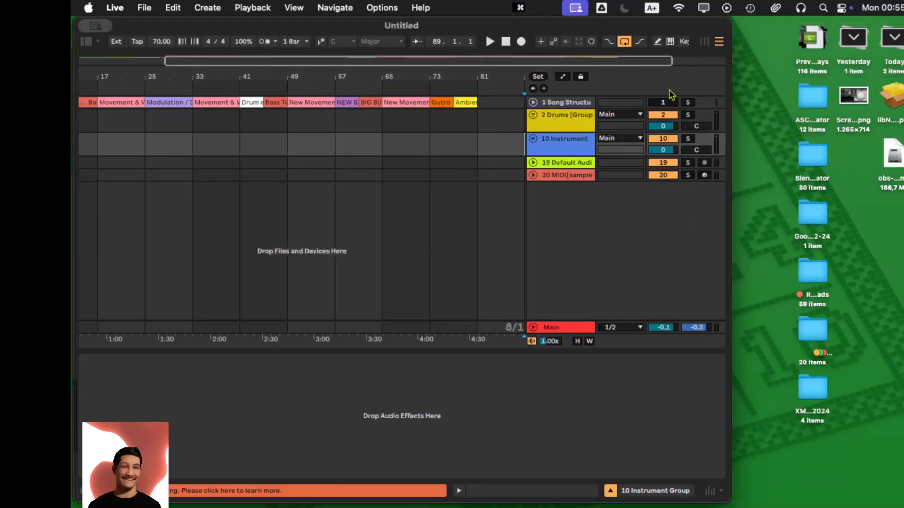
drag(731, 55, 903, 55)
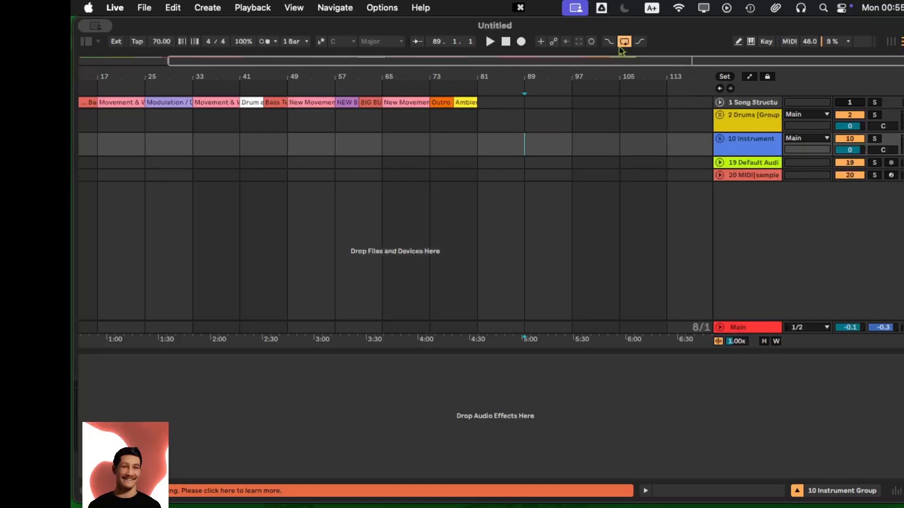
Turn off the arrangement loop and delete the Drums group, Instrument group, Default Audio and MIDI sampler tracks.
click(623, 43)
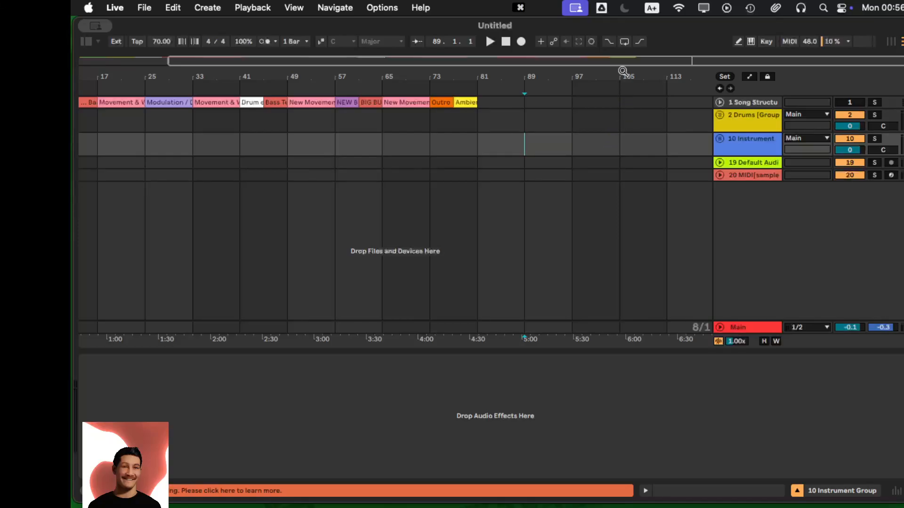
drag(622, 76, 622, 59)
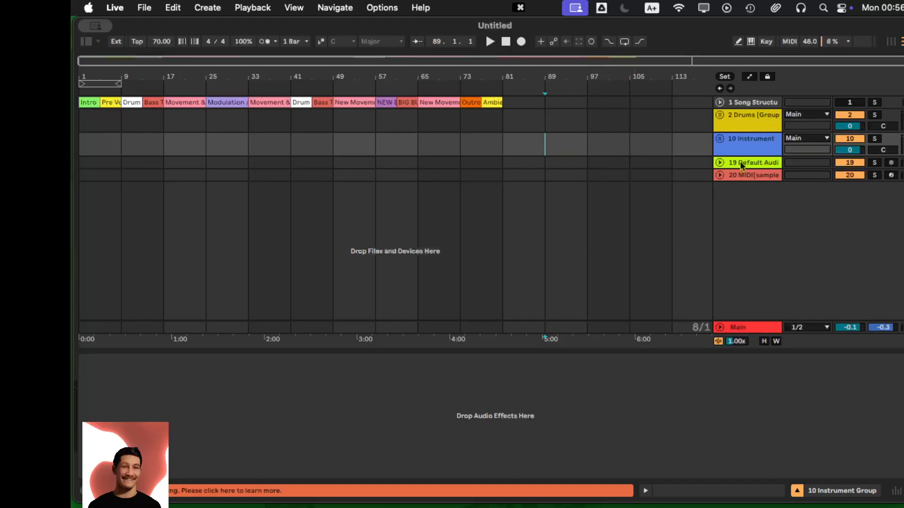
click(750, 119)
shift+click(741, 176)
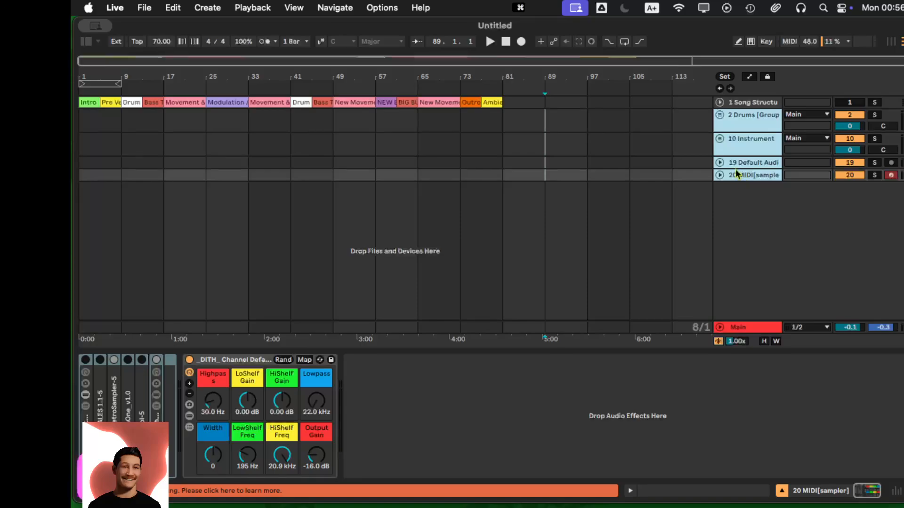
key(BackSpace)
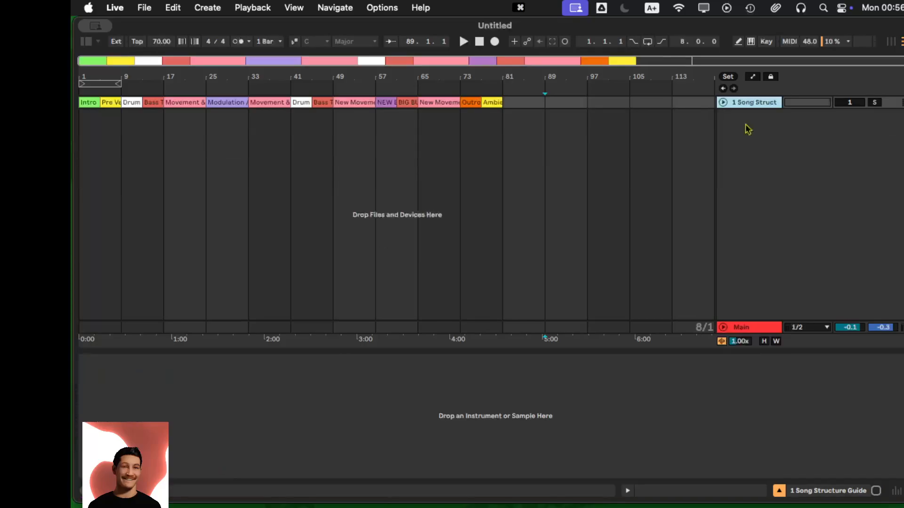
In Session View, insert an audio track and delete the Song Structure Guide track.
click(891, 41)
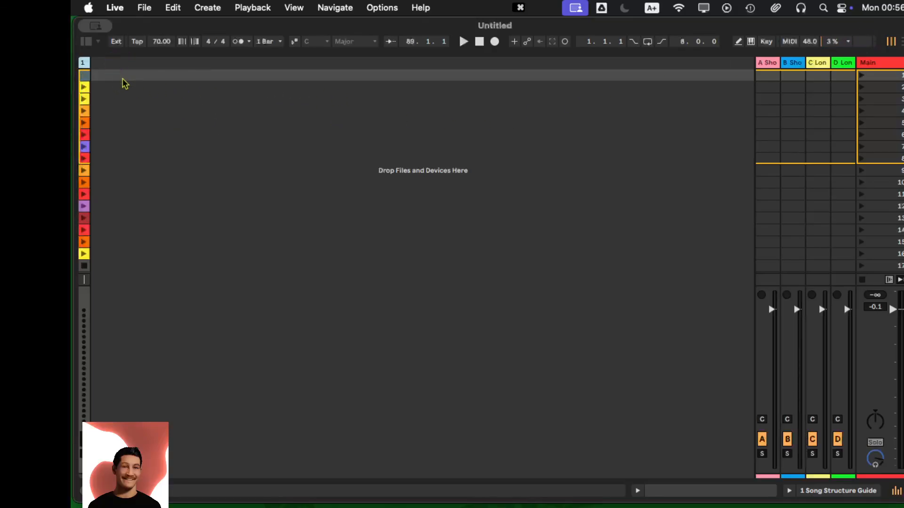
key(super+t)
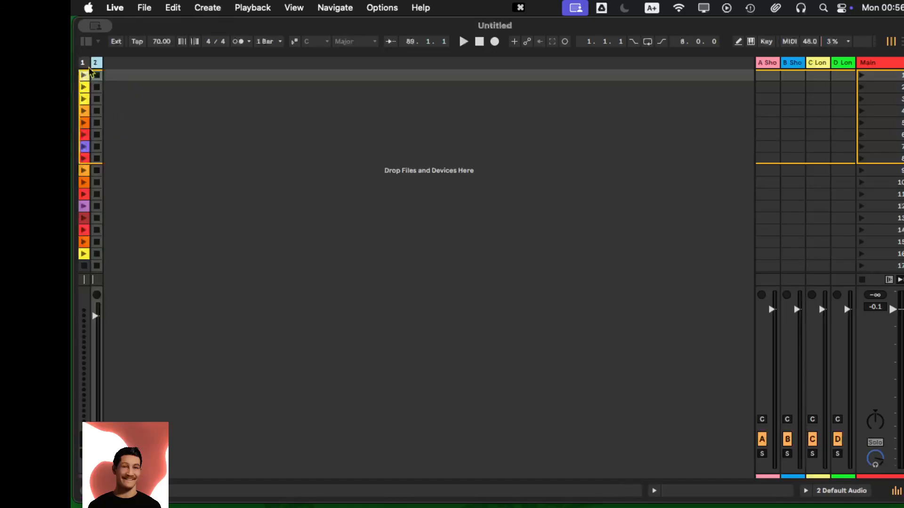
key(Delete)
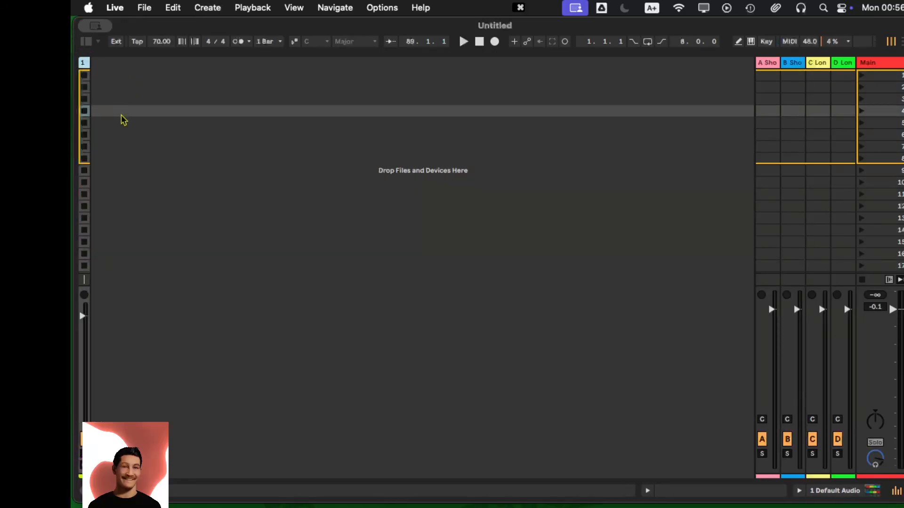
Insert a MIDI track, widen it, and delete the Default Audio track so only the MIDI track remains.
key(shift+super+t)
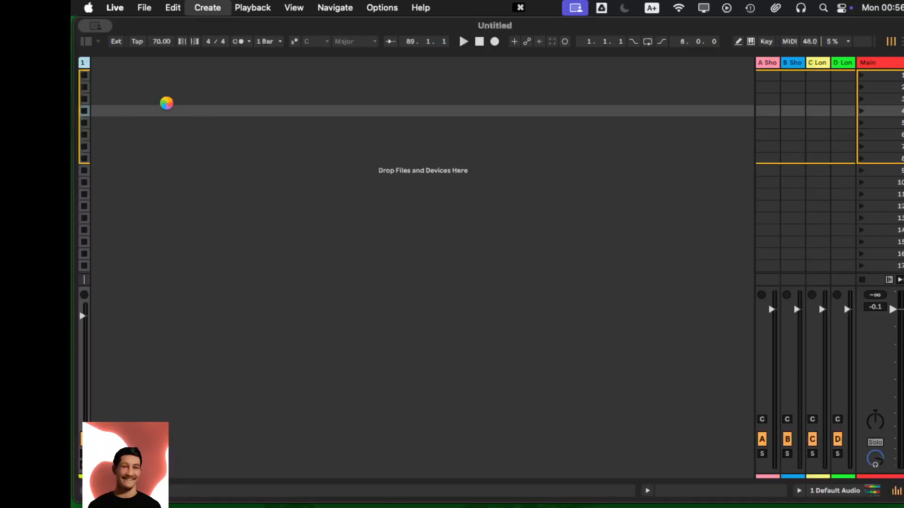
right_click(162, 77)
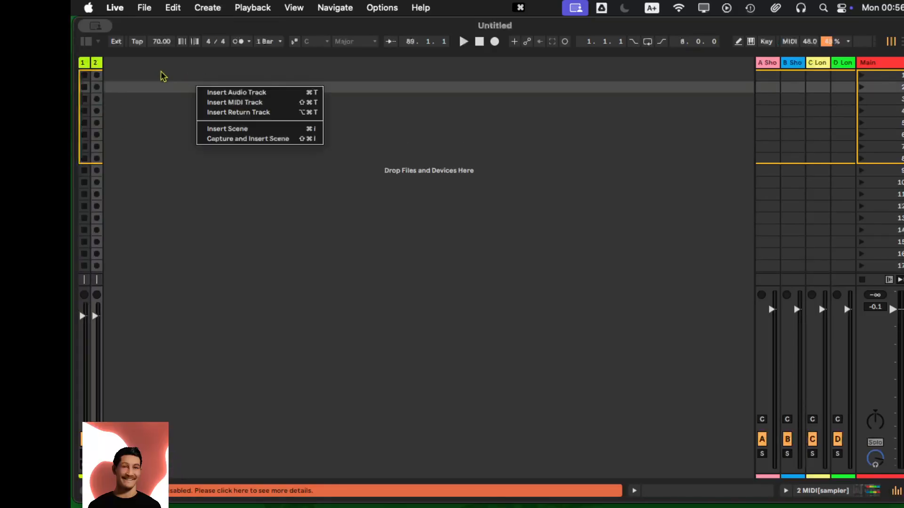
click(141, 203)
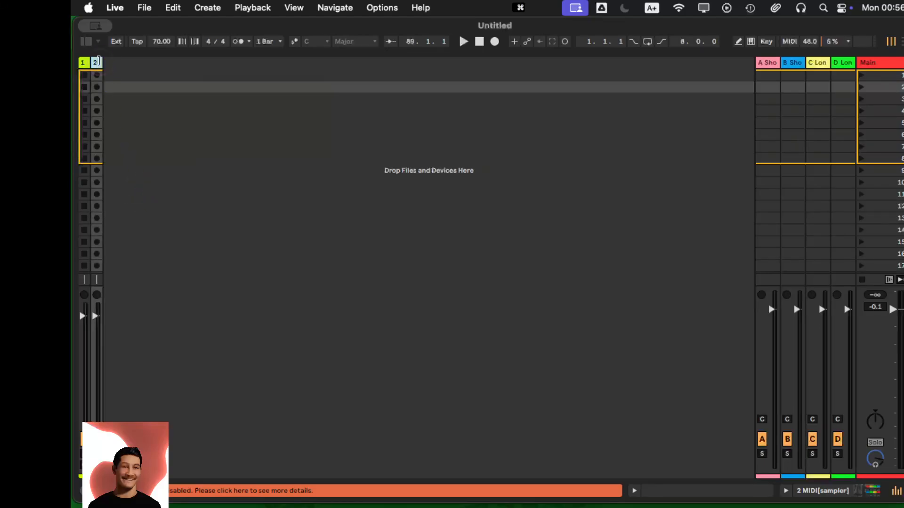
drag(98, 60, 177, 57)
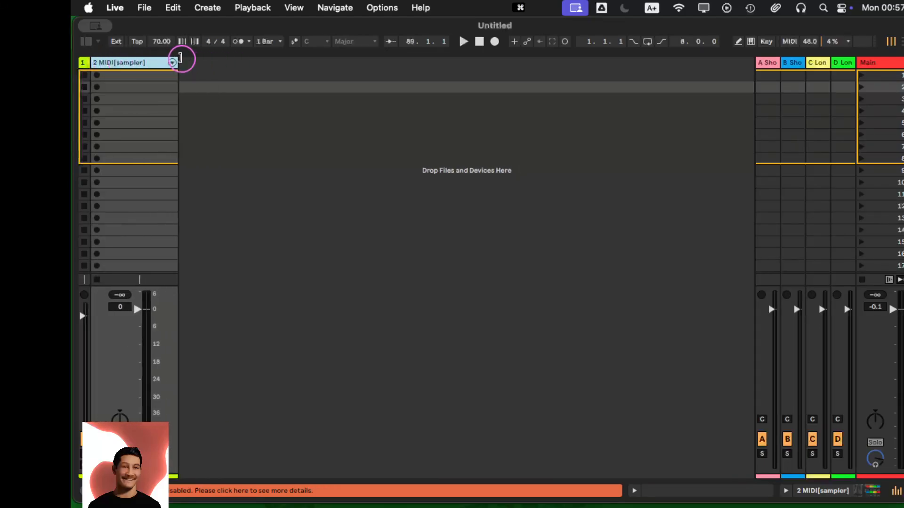
click(84, 62)
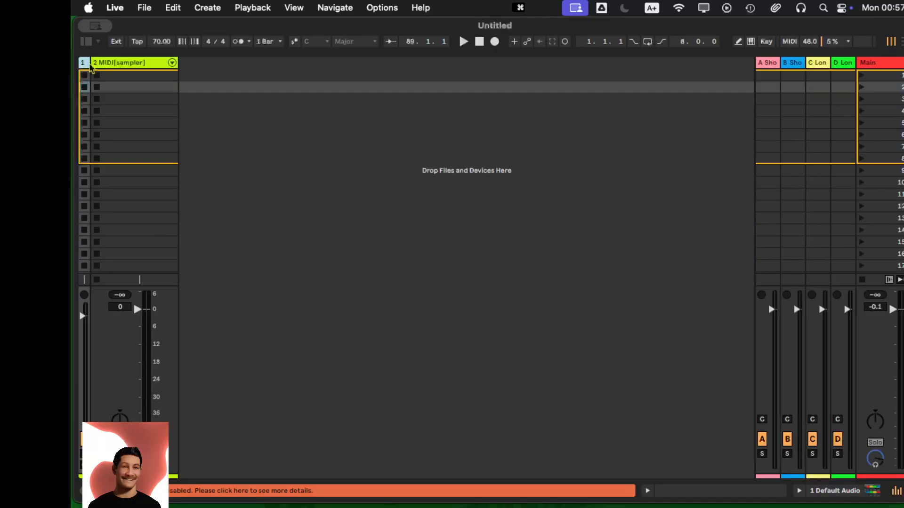
key(Delete)
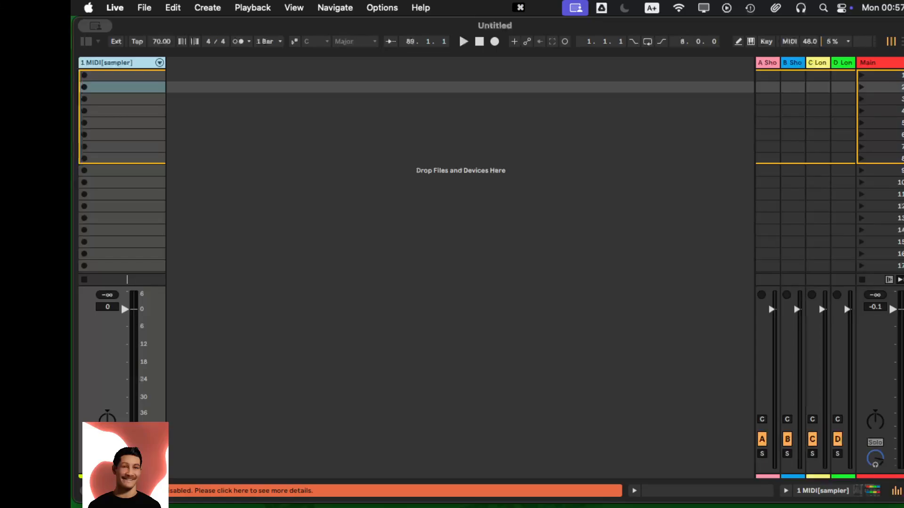
Hide the return tracks and widen the Main and MIDI sampler track columns.
right_click(823, 406)
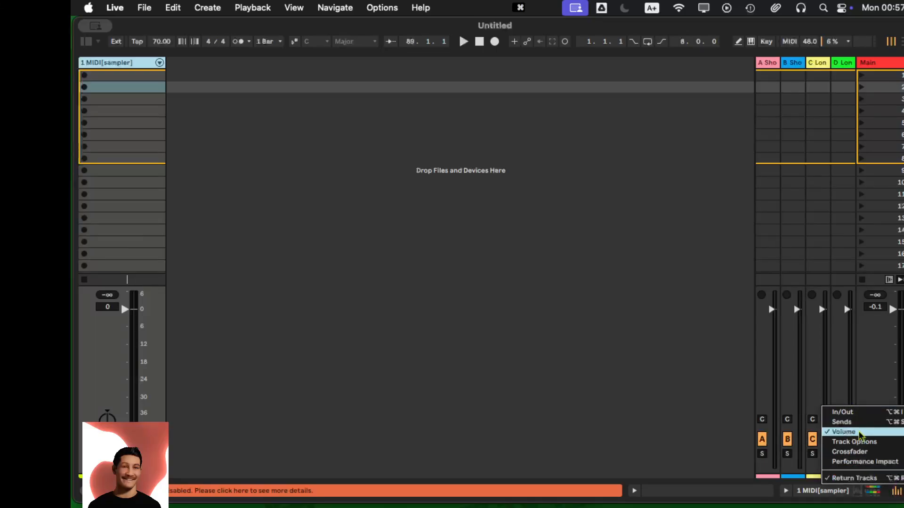
click(854, 478)
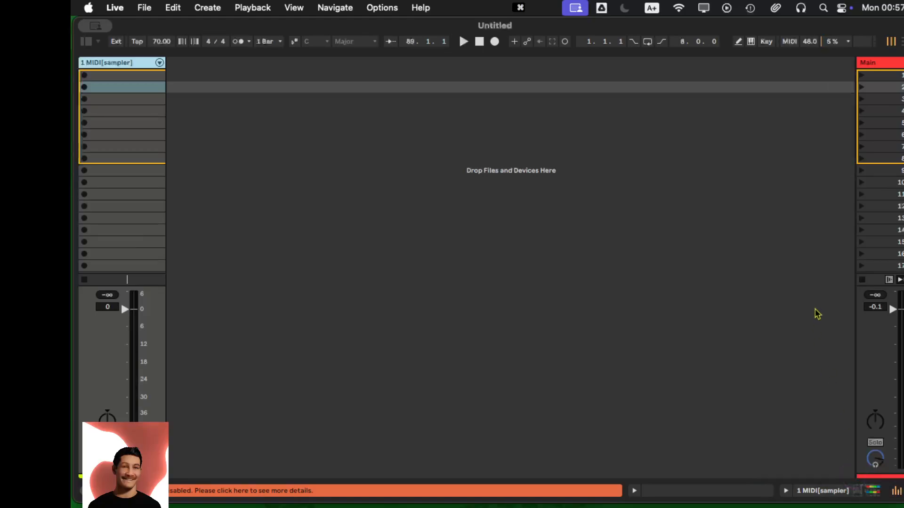
drag(858, 66, 780, 70)
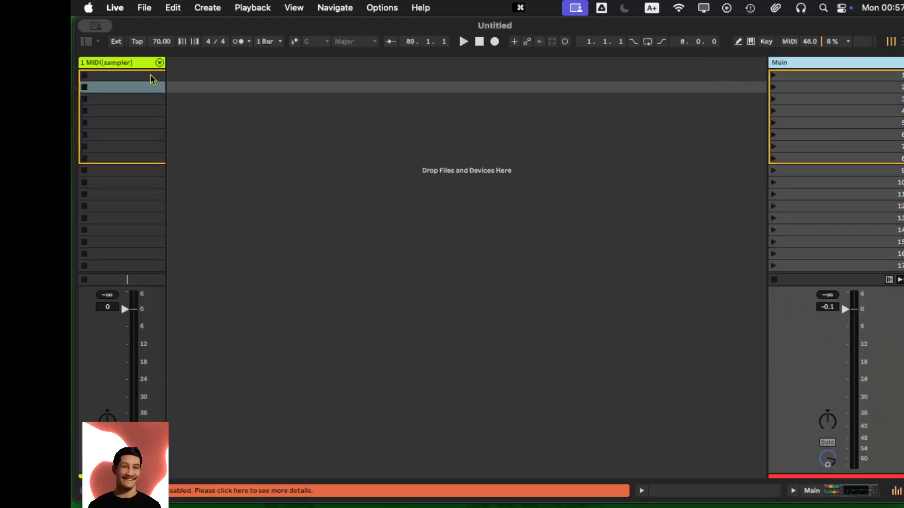
drag(168, 66, 216, 64)
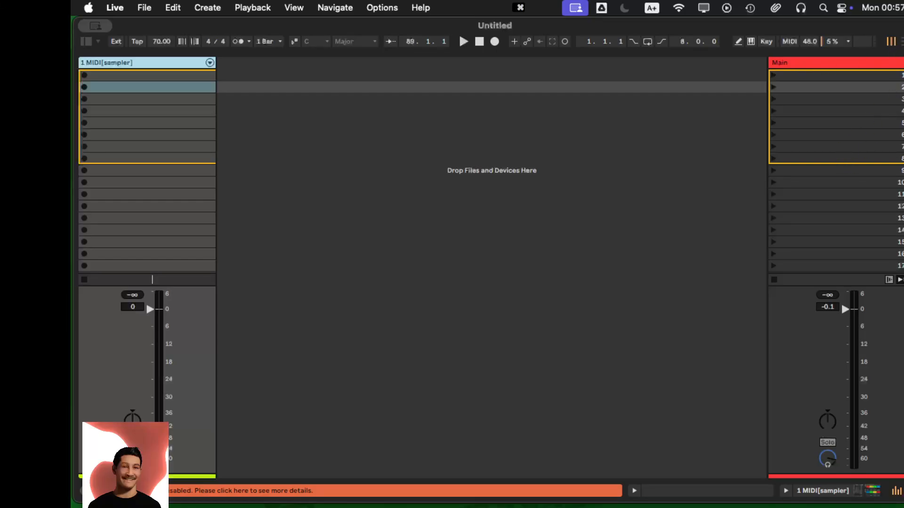
Switch to Arrangement View and back, and toggle the Session View mixer off and on to show its effect.
click(896, 42)
click(896, 44)
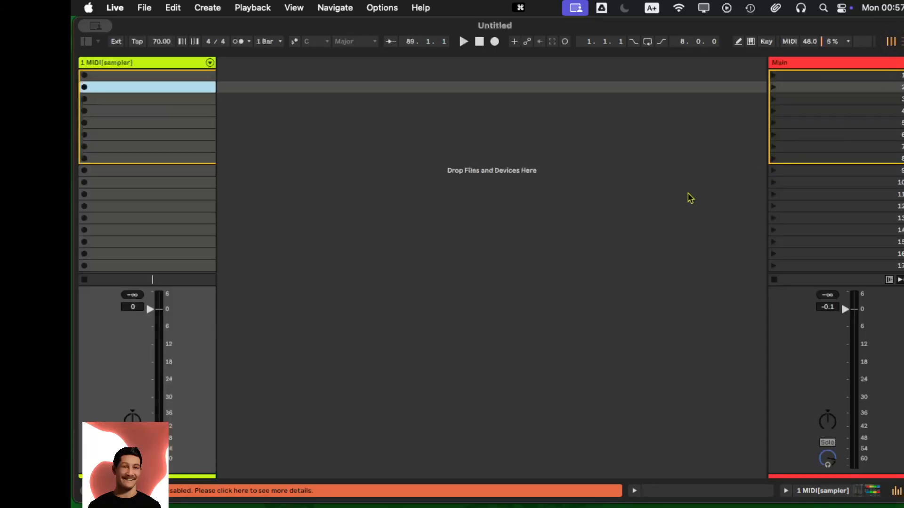
click(897, 494)
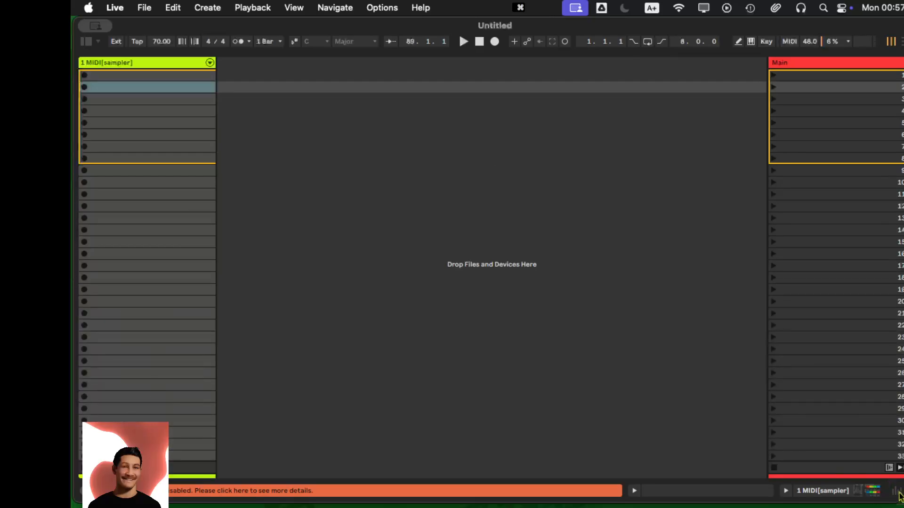
click(898, 494)
click(898, 492)
click(898, 492)
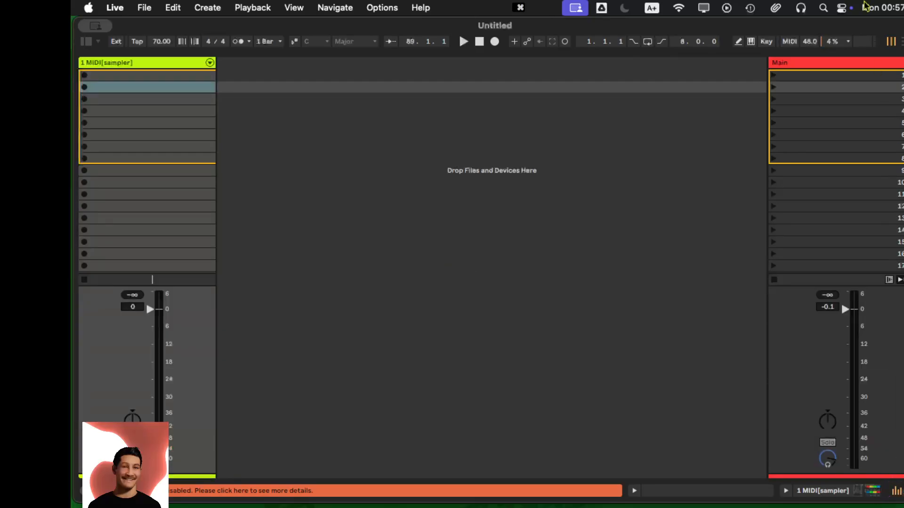
Alternate between Arrangement View and Session View to compare them, finishing in Session View.
key(Tab)
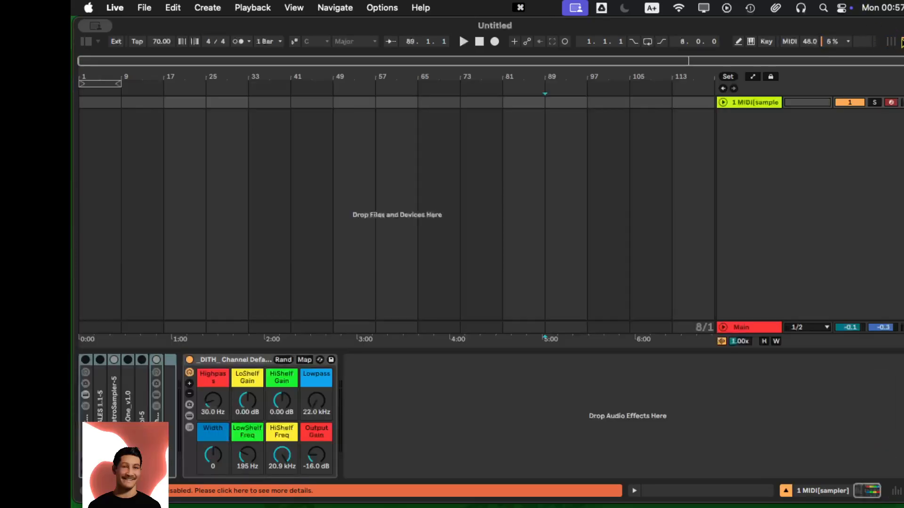
click(901, 42)
click(900, 45)
click(901, 44)
click(900, 45)
click(901, 45)
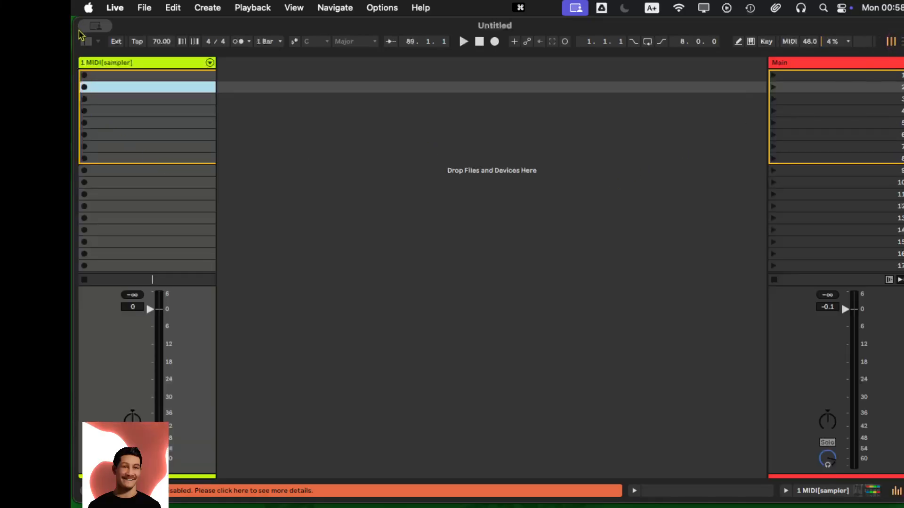
Show and hide the browser, and show and hide the Info View, to see what each adds to the window.
click(86, 41)
click(86, 42)
click(85, 42)
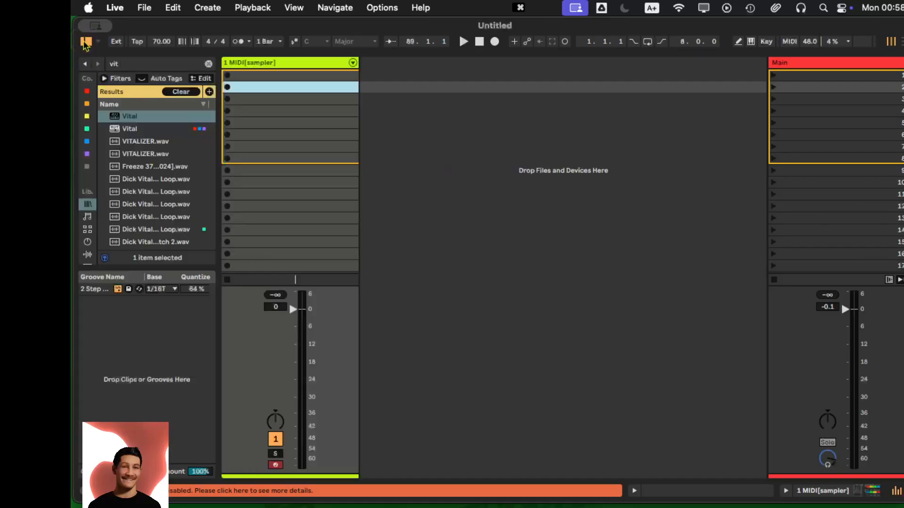
click(86, 41)
click(84, 492)
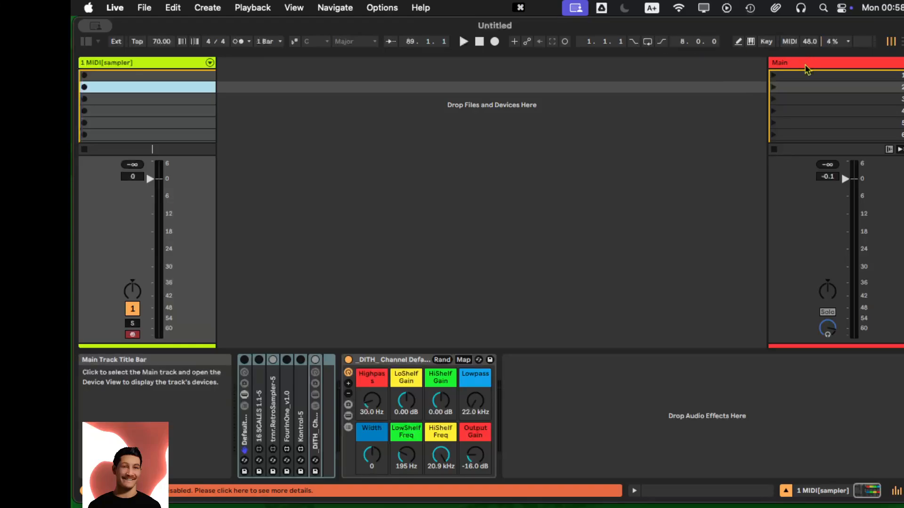
click(81, 495)
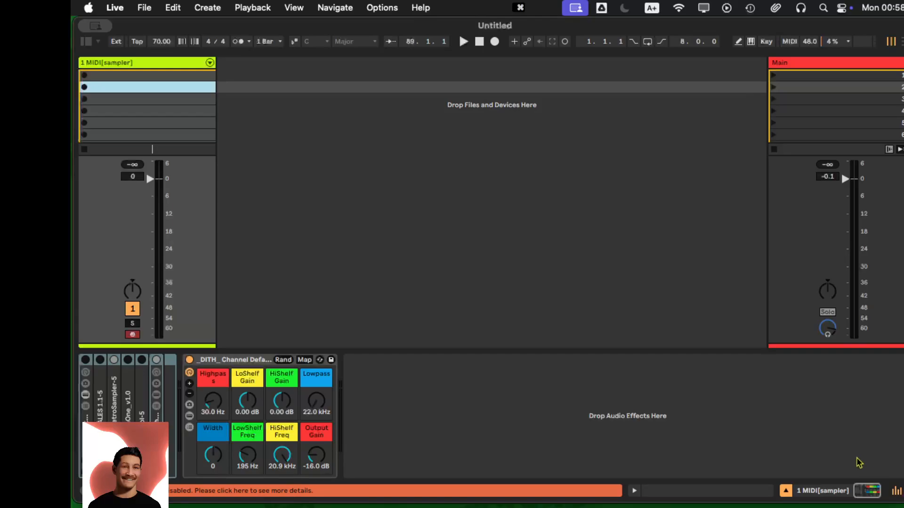
Toggle the Session View mixer off and on, and enable its In/Out section.
click(897, 492)
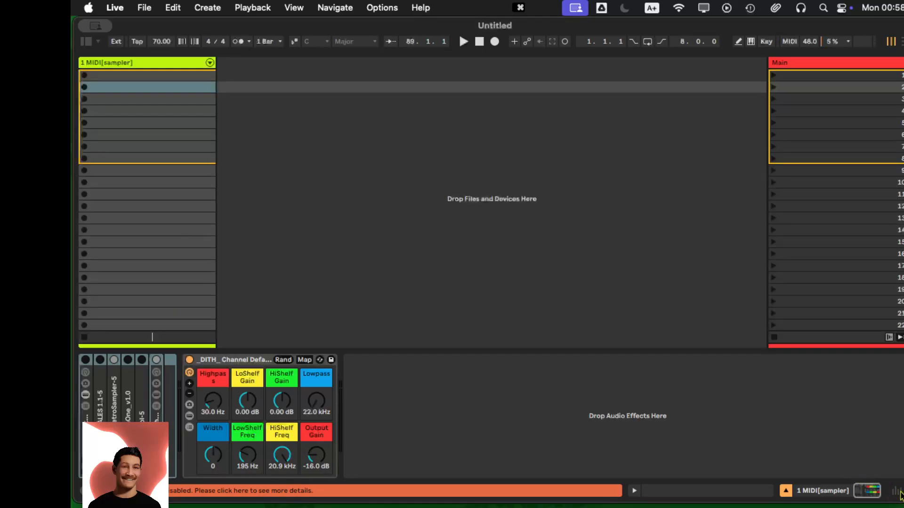
click(897, 492)
click(903, 491)
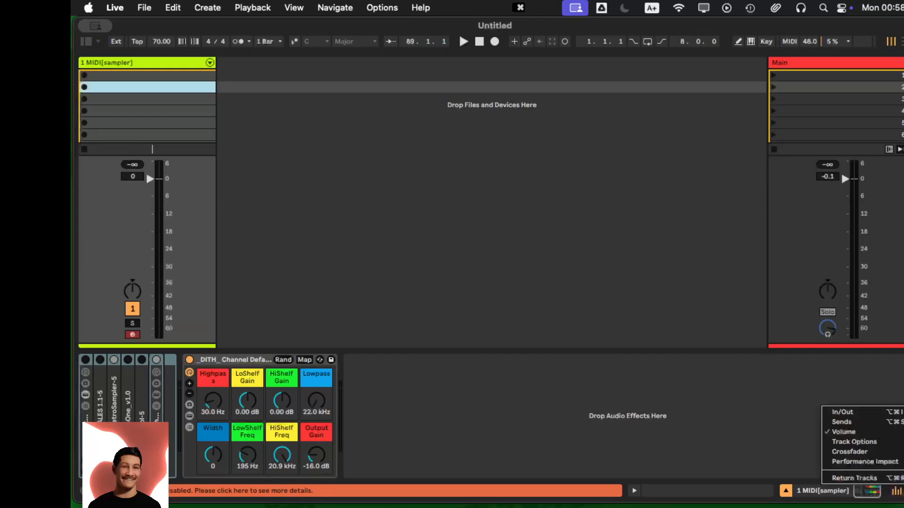
click(879, 412)
click(896, 492)
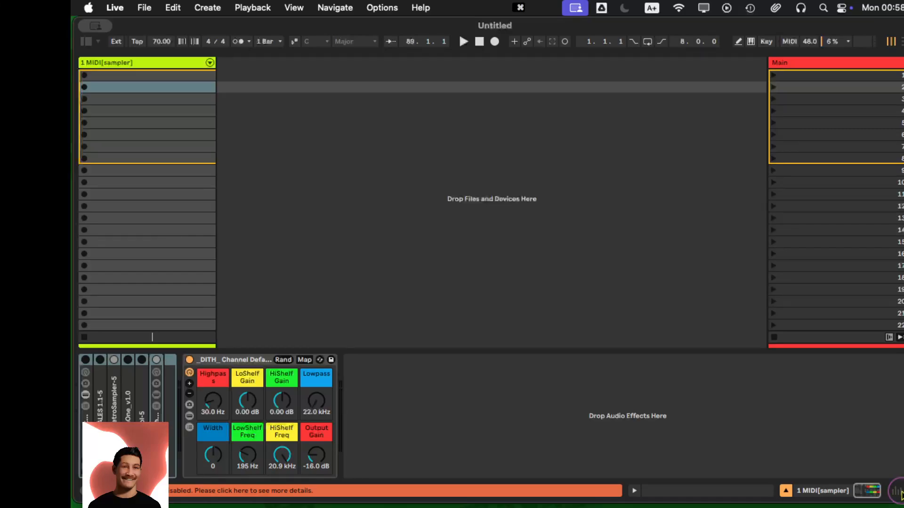
click(897, 492)
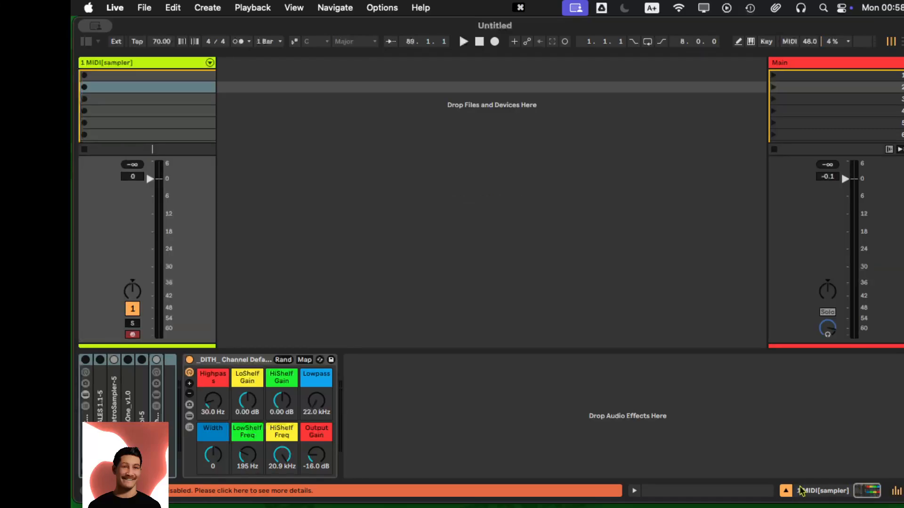
Show and hide the Device View and the Clip View separately, finishing with both hidden.
click(785, 492)
click(785, 491)
click(785, 491)
click(634, 491)
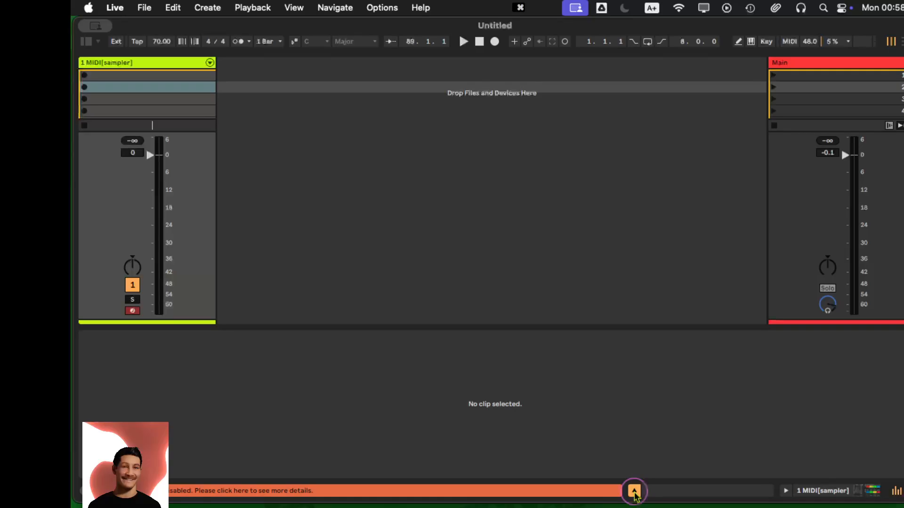
click(633, 491)
click(786, 492)
click(790, 492)
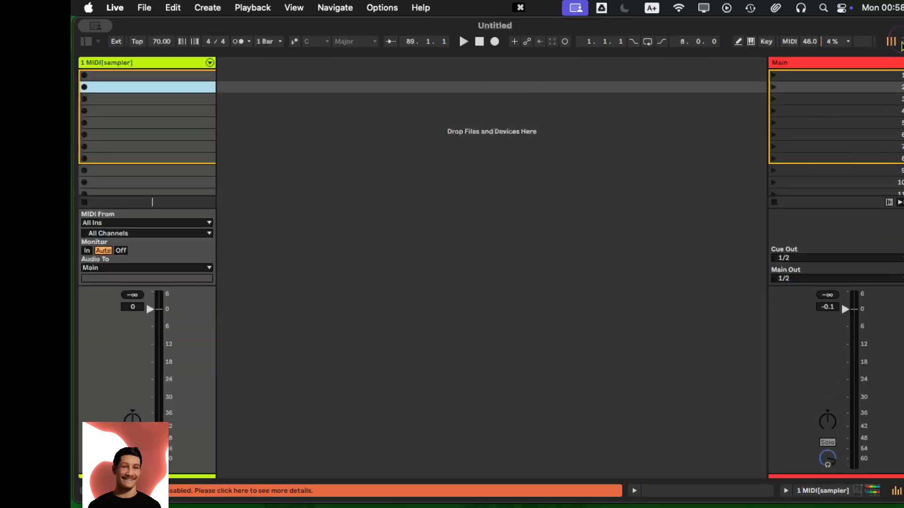
Examine Arrangement View with the mixer shown and the Device View hidden, and return to Session View.
click(902, 43)
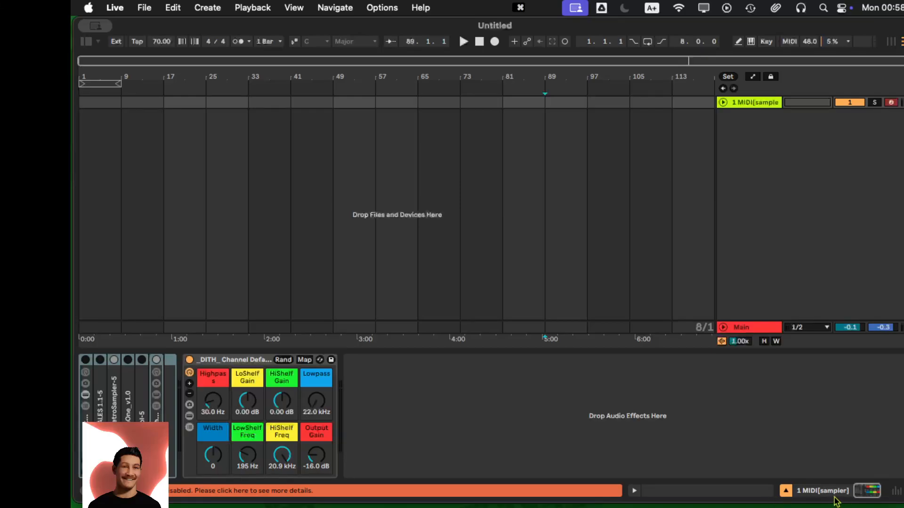
click(896, 491)
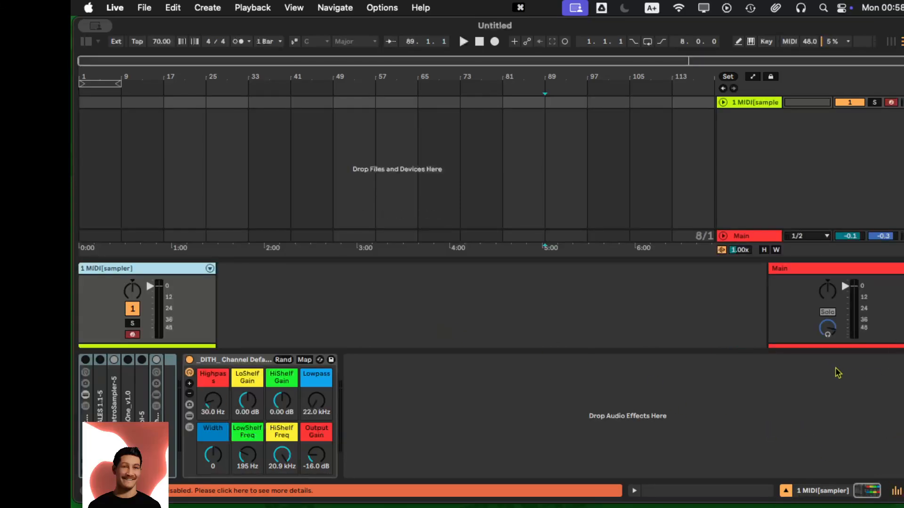
click(786, 491)
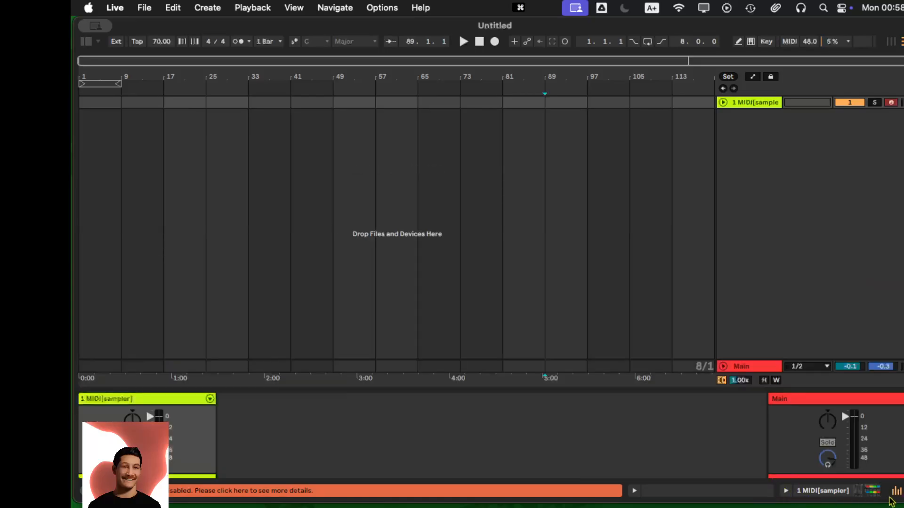
click(891, 42)
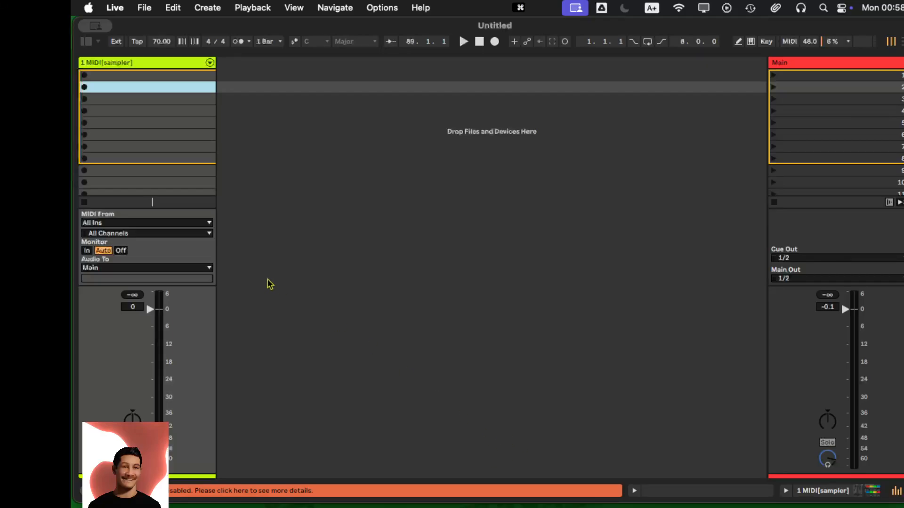
Insert an empty MIDI clip in the MIDI track's first slot and draw a G3 note from 1.1.1 to 1.2.1.
right_click(151, 76)
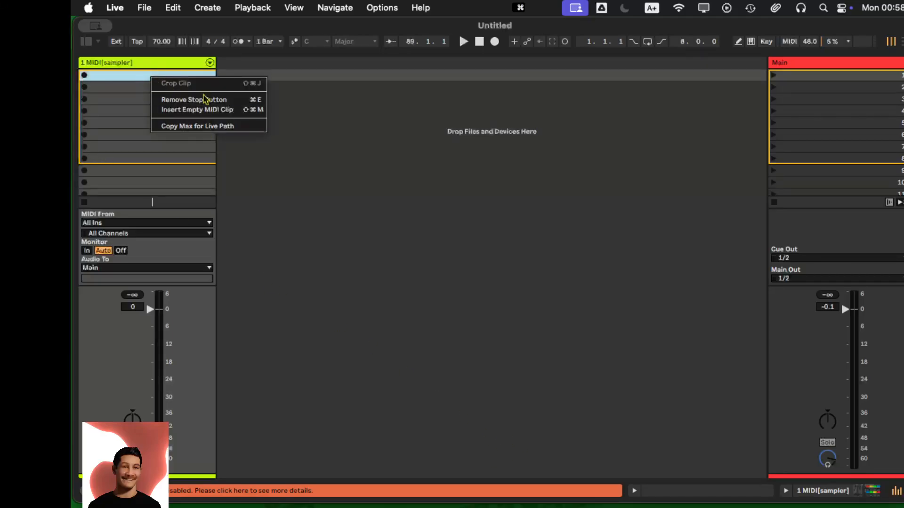
click(204, 111)
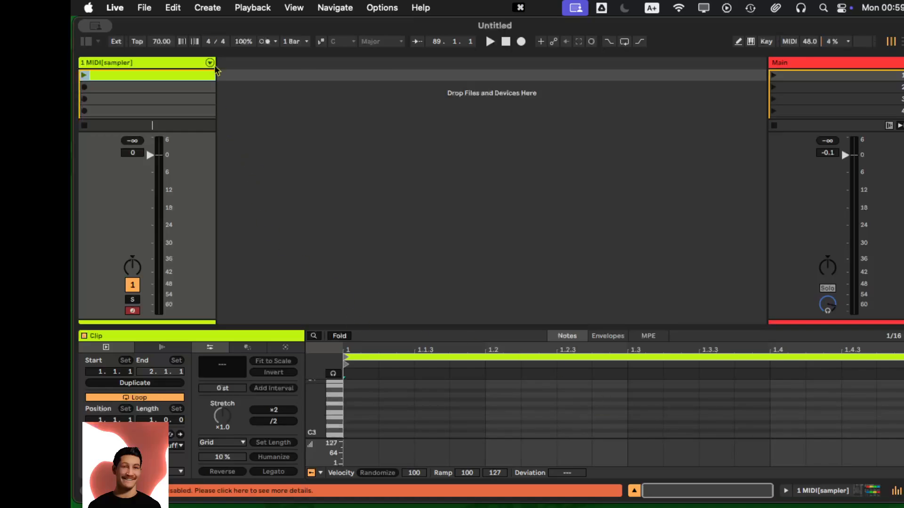
double_click(360, 404)
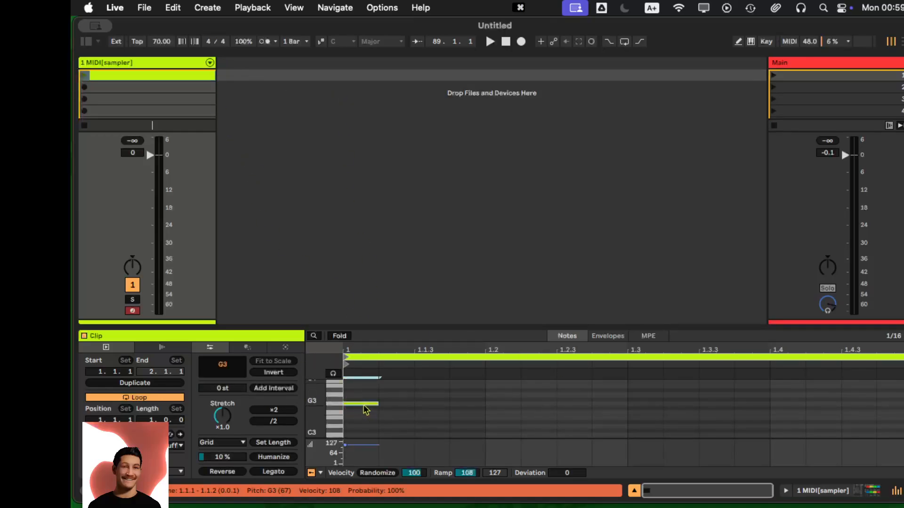
drag(382, 405, 485, 404)
Show the MIDI track's devices together with the clip editor, and delete and restore its collapsed MIDI devices.
click(107, 63)
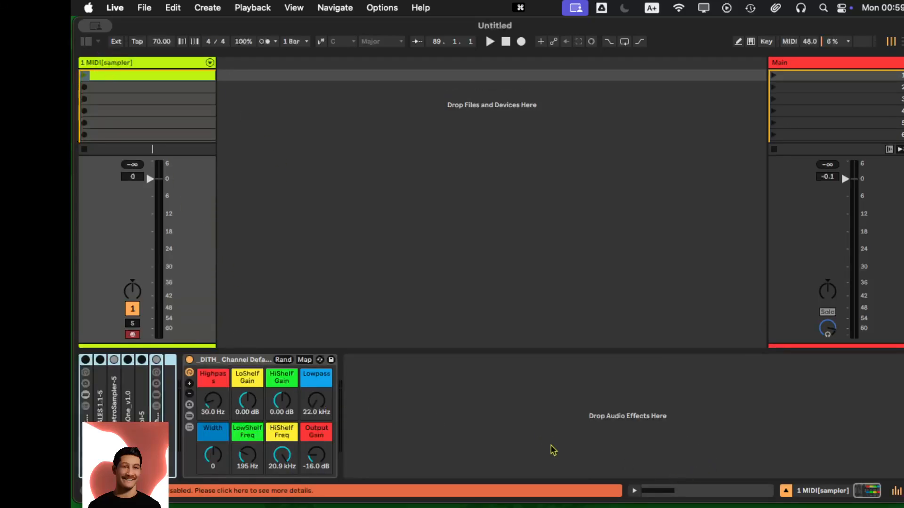
click(634, 491)
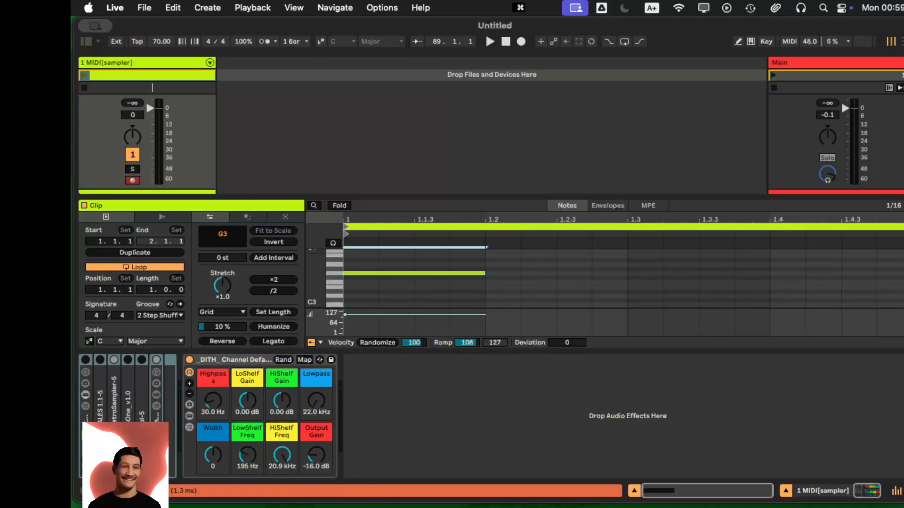
click(83, 436)
key(Delete)
key(super+z)
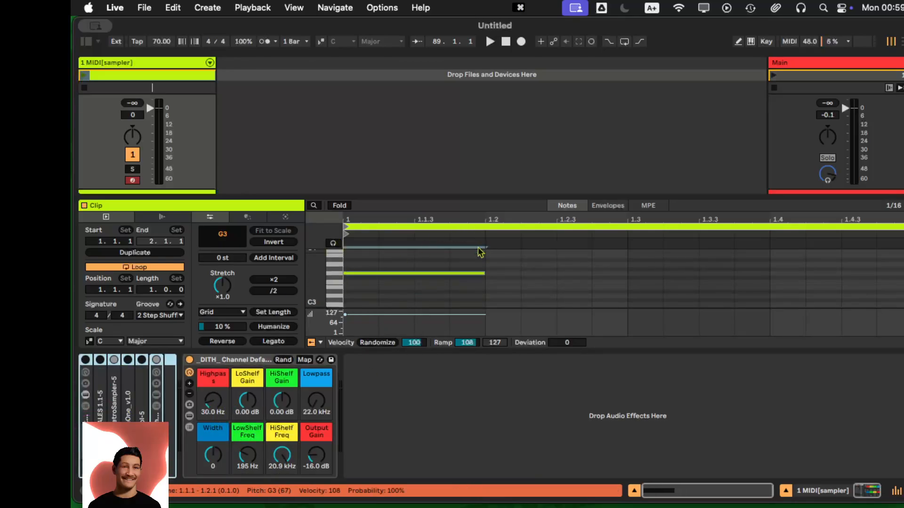
Display the clip's envelopes and set the DITH Channel rack's Highpass macro to 61.6 Hz.
click(608, 205)
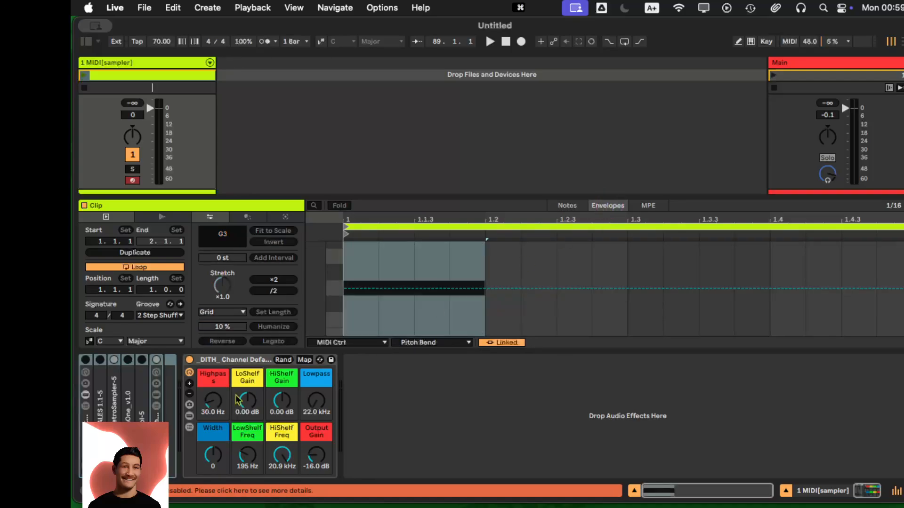
mouse_move(213, 401)
mouse_down()
mouse_move(213, 377)
mouse_move(216, 403)
mouse_up()
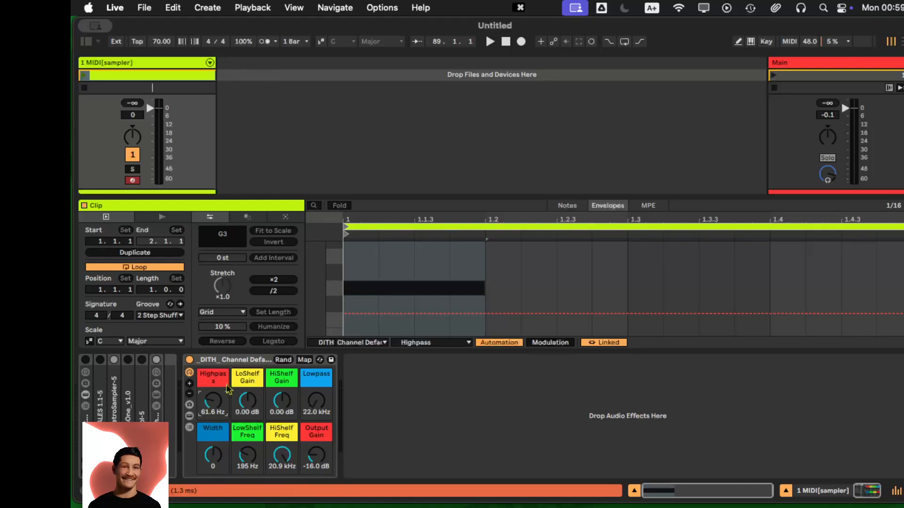
Undo the Highpass change, the note and clip creation, and the earlier deletion of the Default Audio track.
key(super+z)
key(super+z)
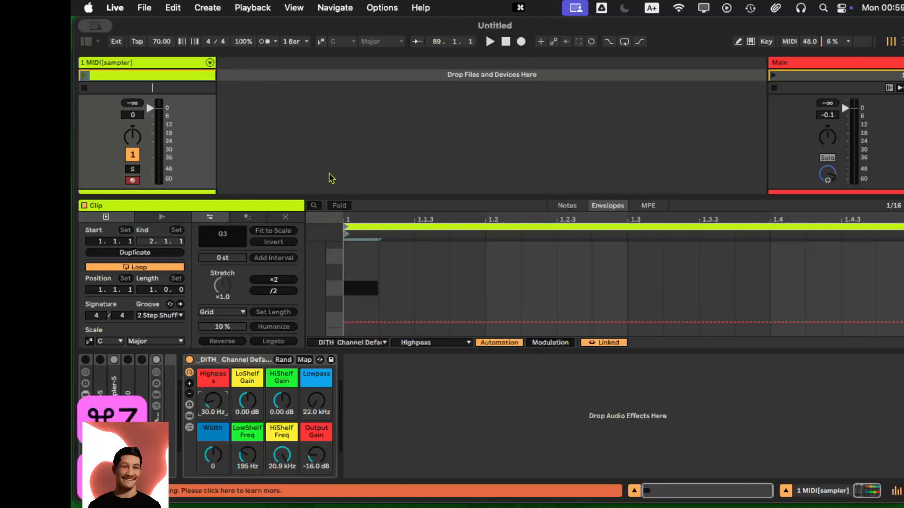
key(super+z)
key(super+z)
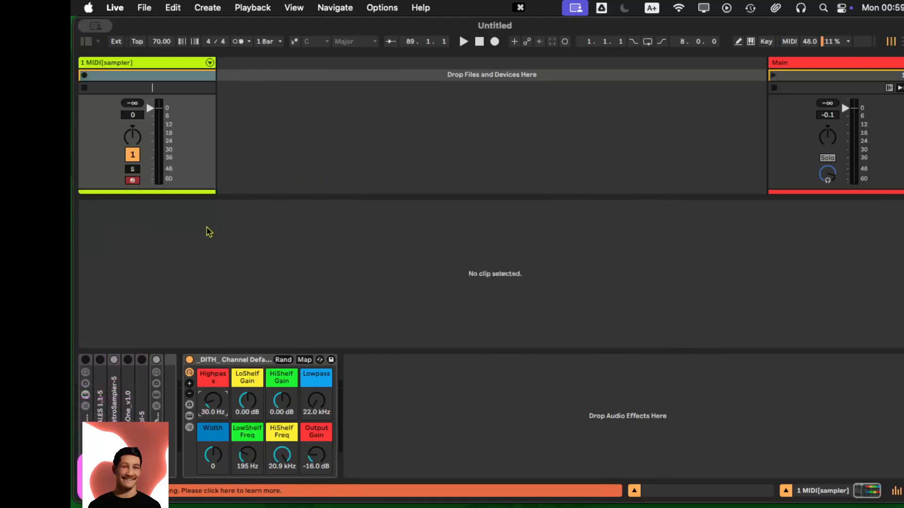
key(super+z)
key(super+z)
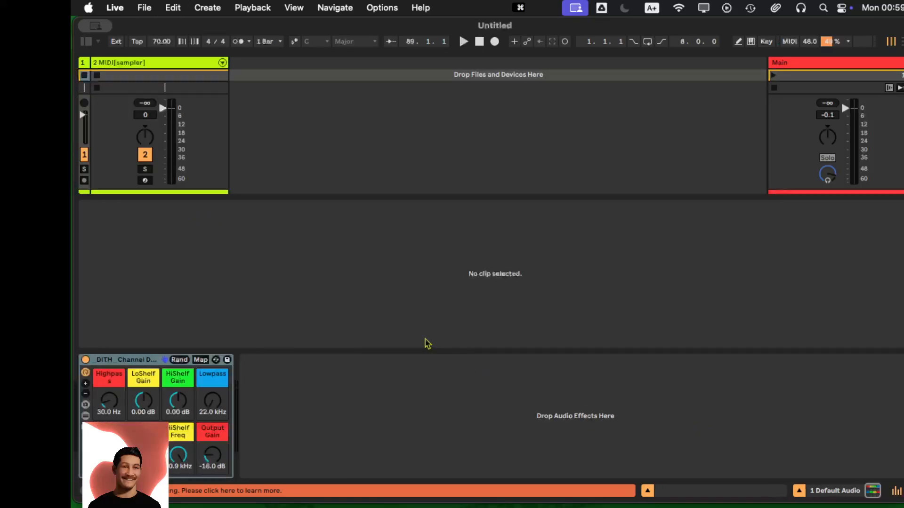
Hide the Device View and Clip View, and delete the restored Default Audio track.
click(799, 491)
click(648, 492)
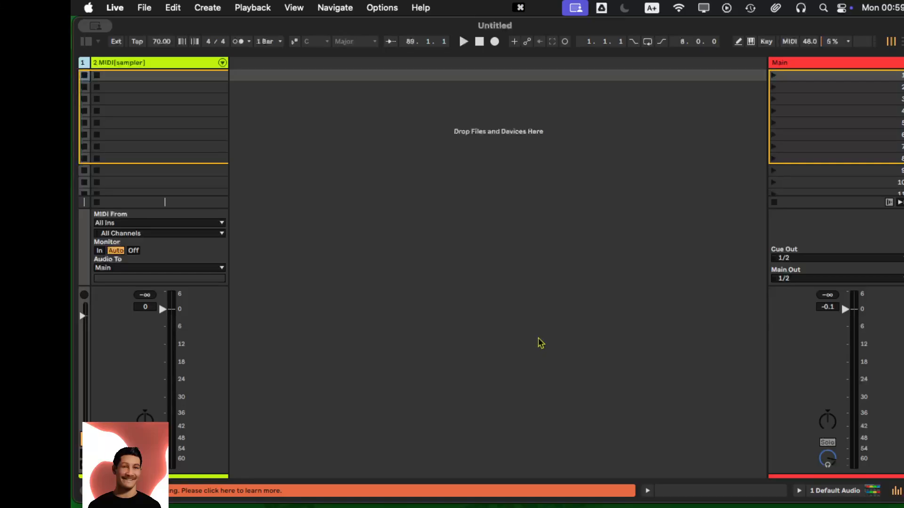
mouse_move(76, 64)
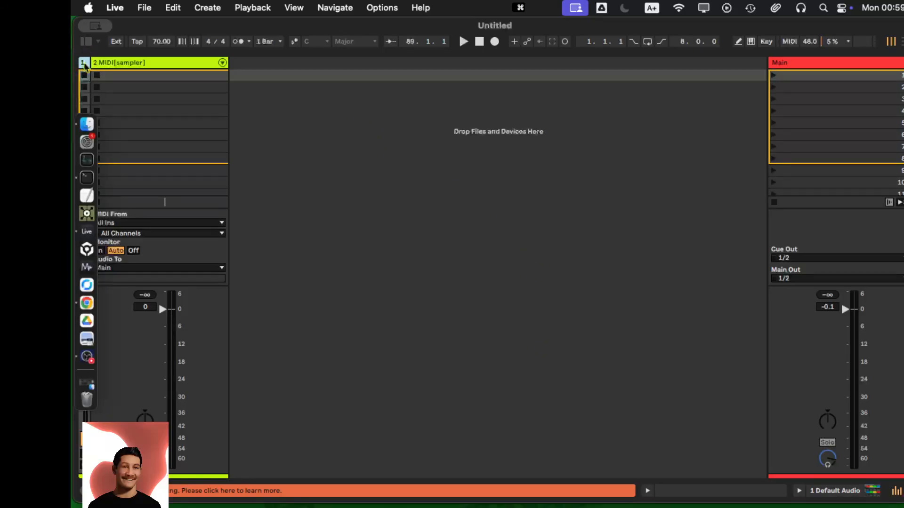
key(Delete)
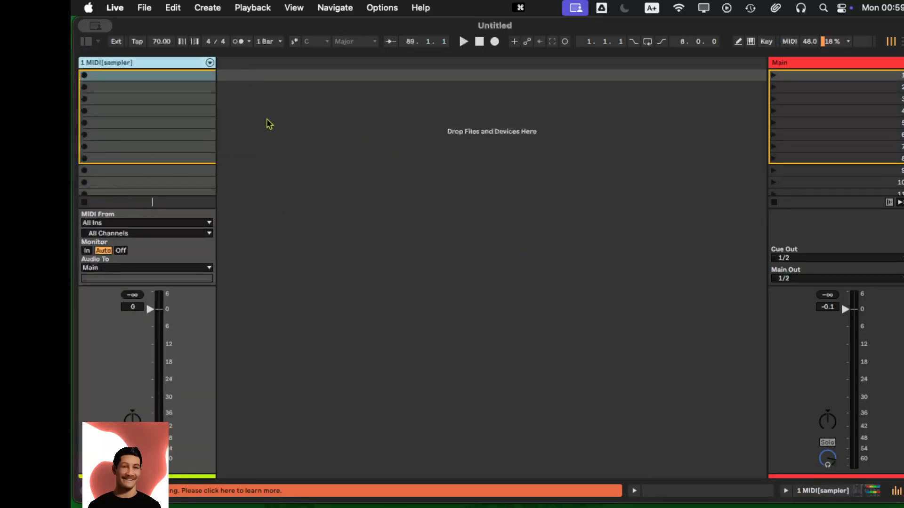
Open the MIDI track's devices and delete the DITH Channel Default rack.
double_click(140, 64)
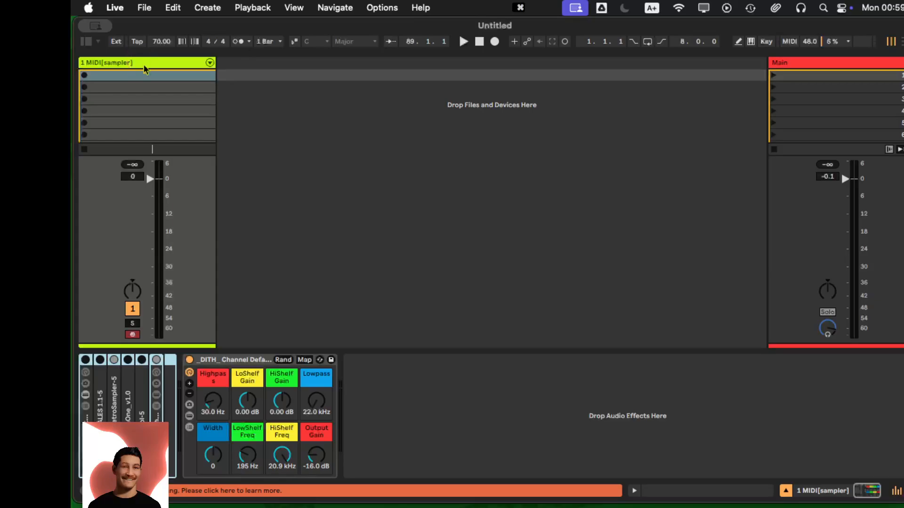
click(254, 361)
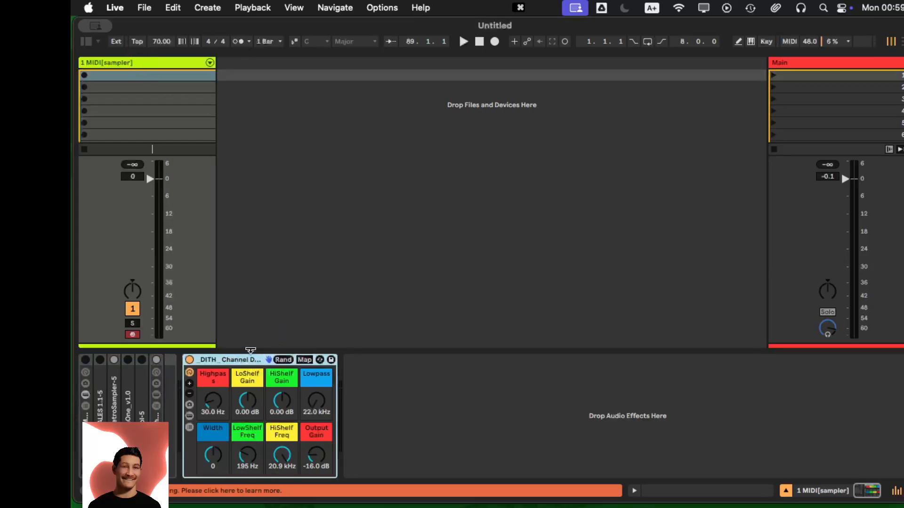
key(Delete)
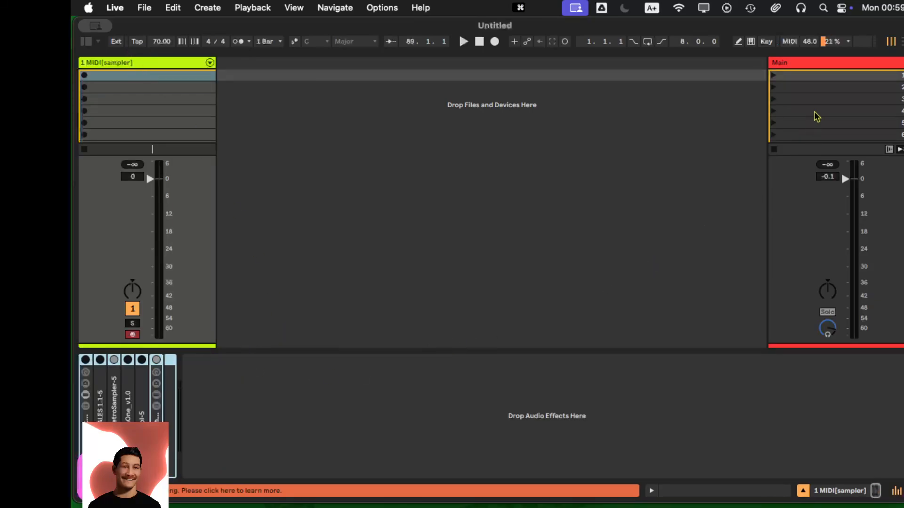
Clear the Main track's device chain, including the DITH Master rack and the Limiter.
click(816, 63)
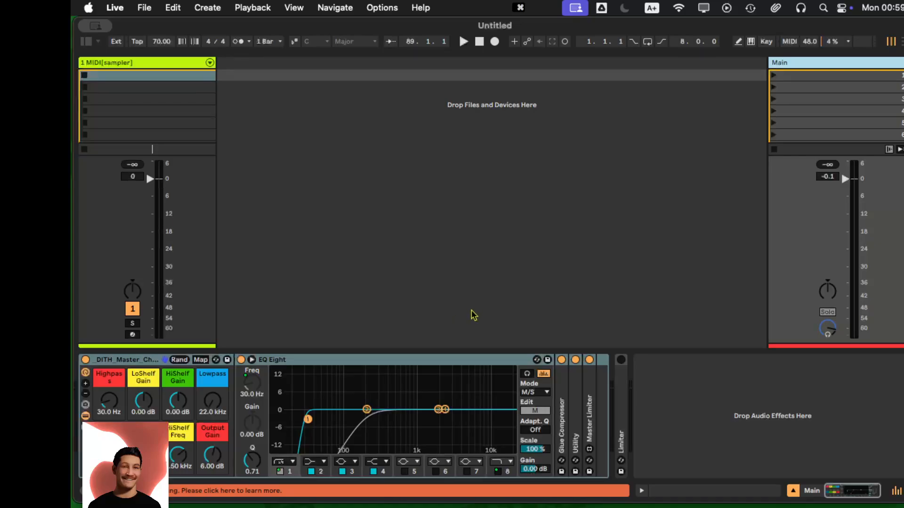
click(127, 362)
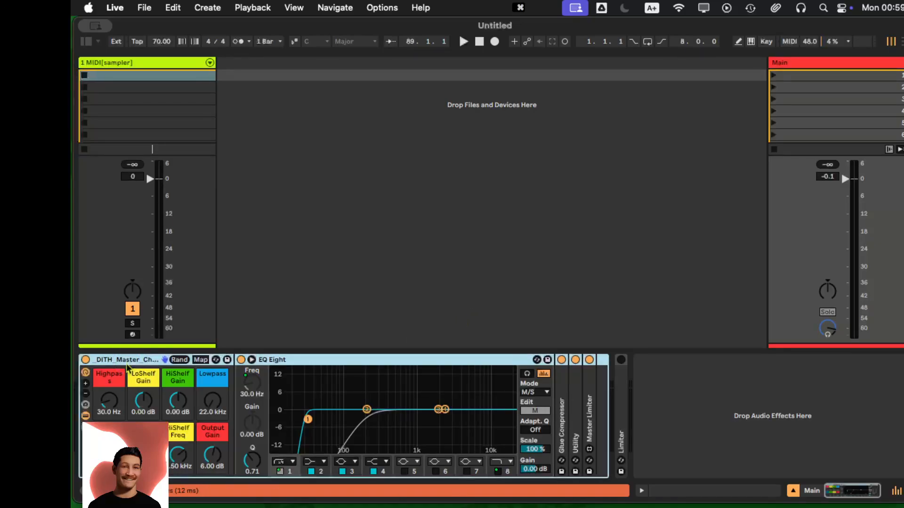
key(Delete)
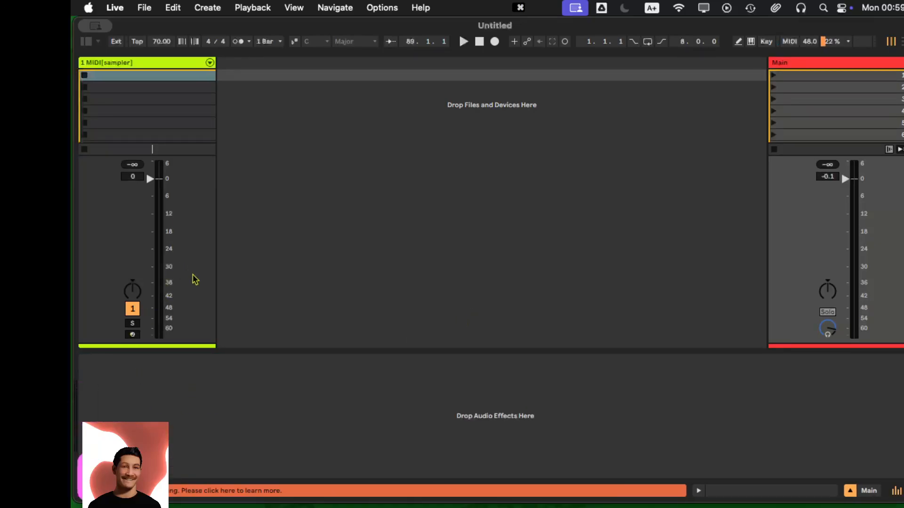
Select the MIDI sampler track and shrink the mixer's volume section to make room for the In/Out section.
click(118, 65)
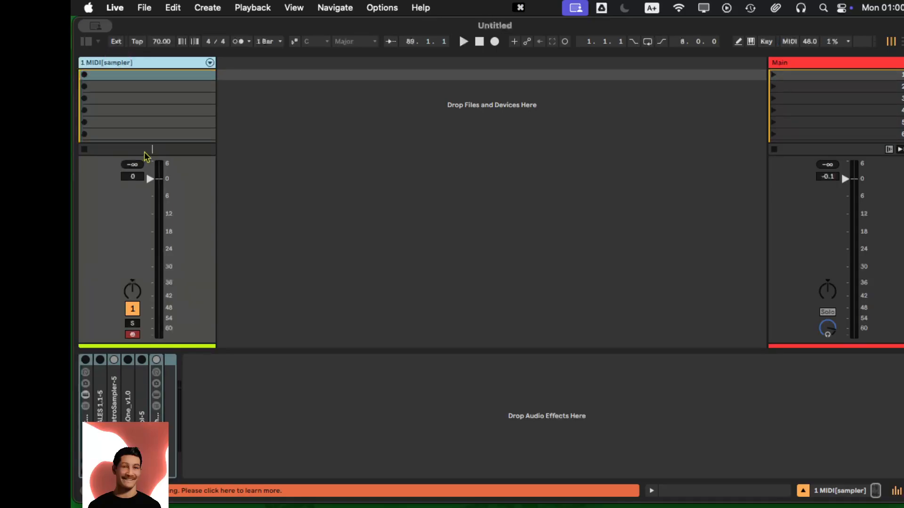
drag(143, 156, 157, 258)
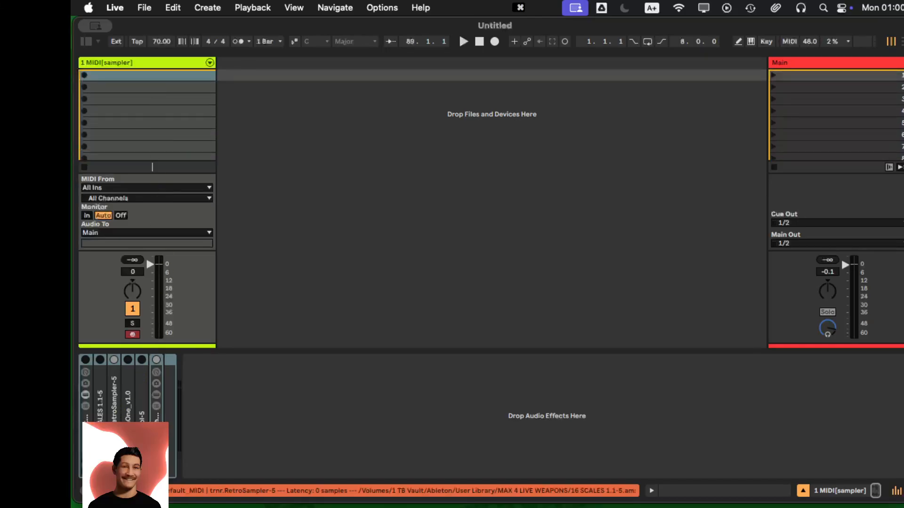
Delete the remaining devices from the MIDI sampler track and rename the track Drums.
key(Delete)
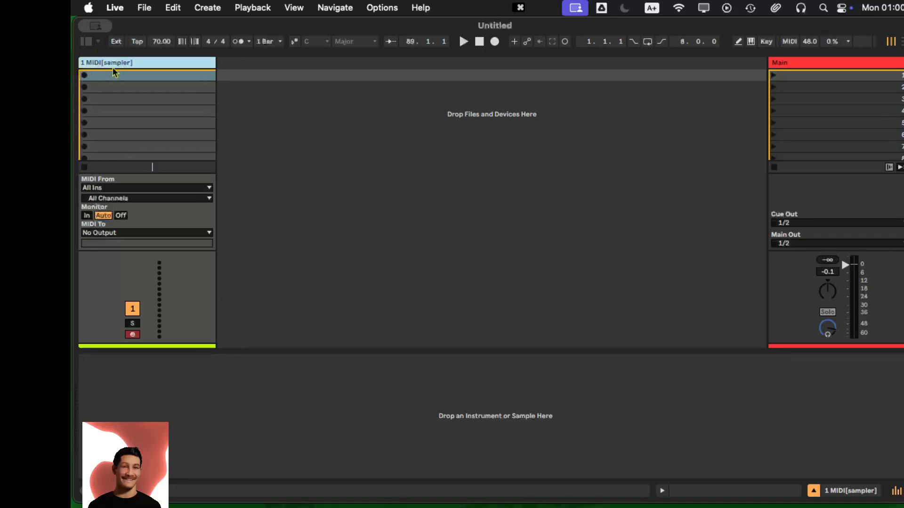
key(super+r)
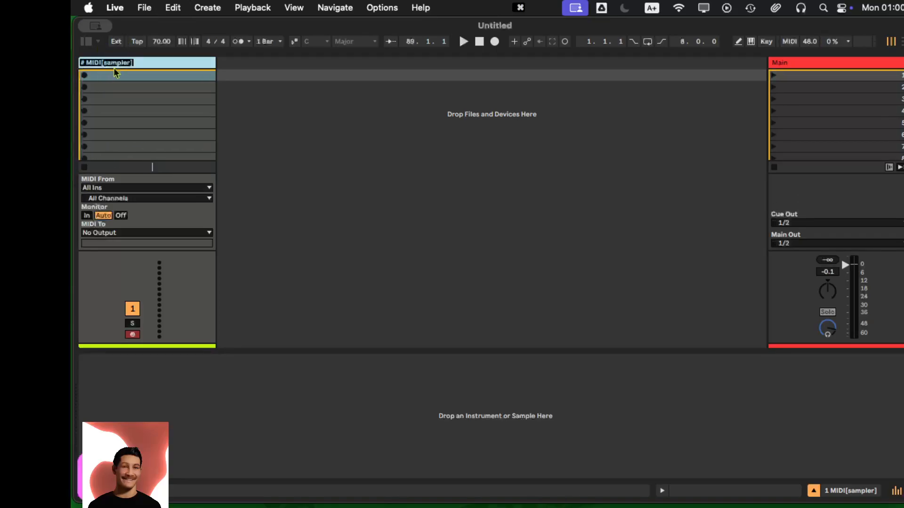
key(BackSpace)
text(Drumsa)
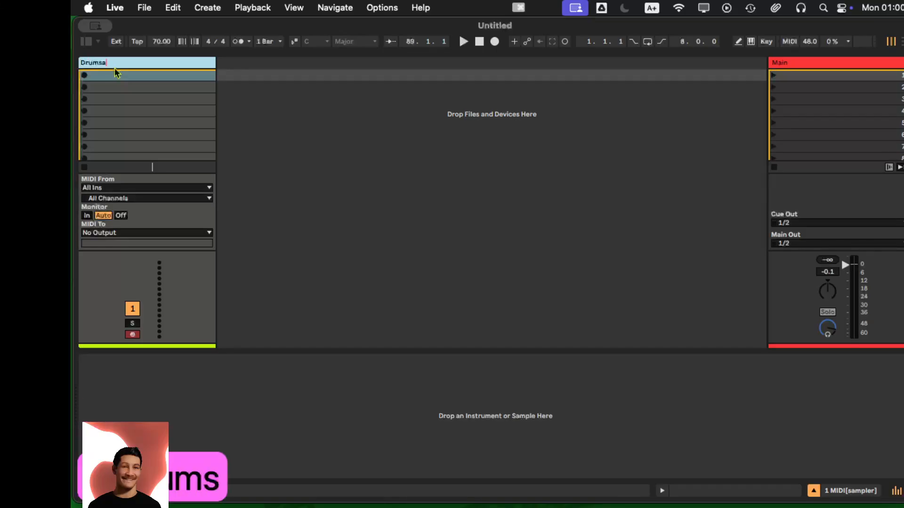
key(BackSpace)
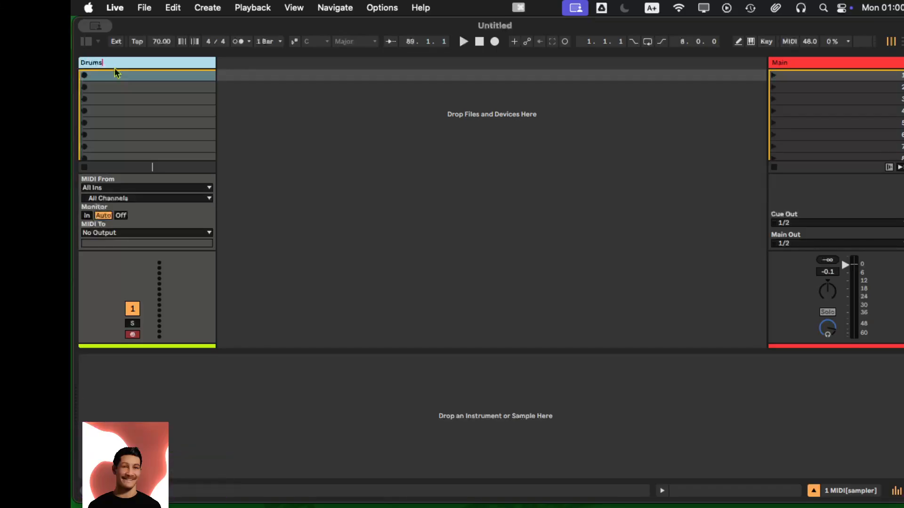
key(Return)
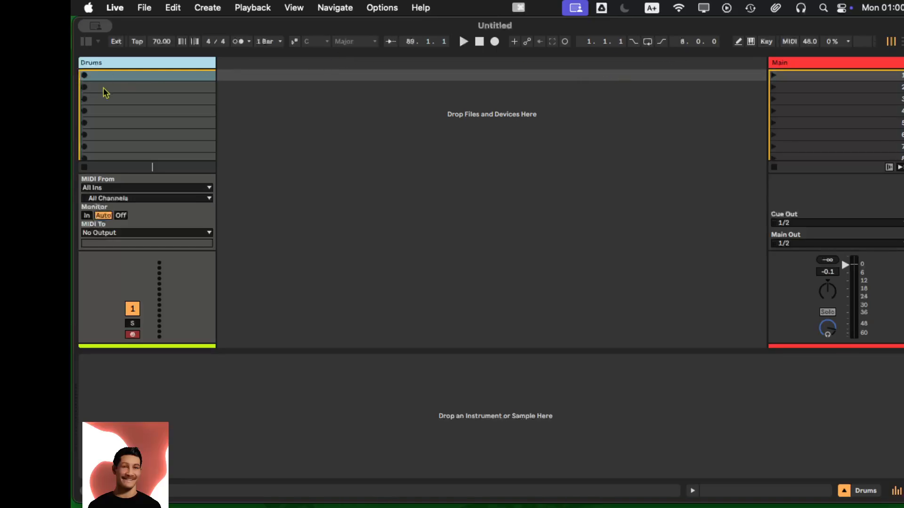
Show the browser, clear its previous search, and enlarge it by shrinking the Groove Pool.
click(97, 41)
click(89, 41)
click(88, 41)
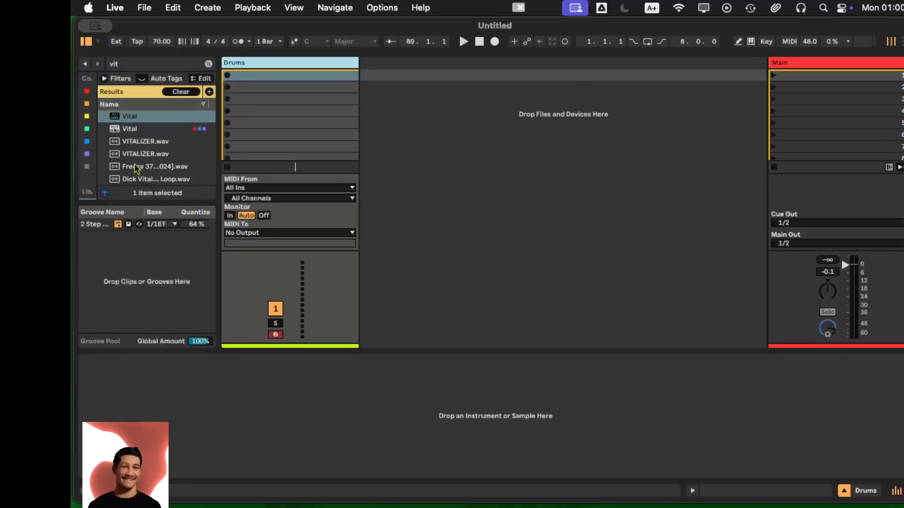
click(209, 63)
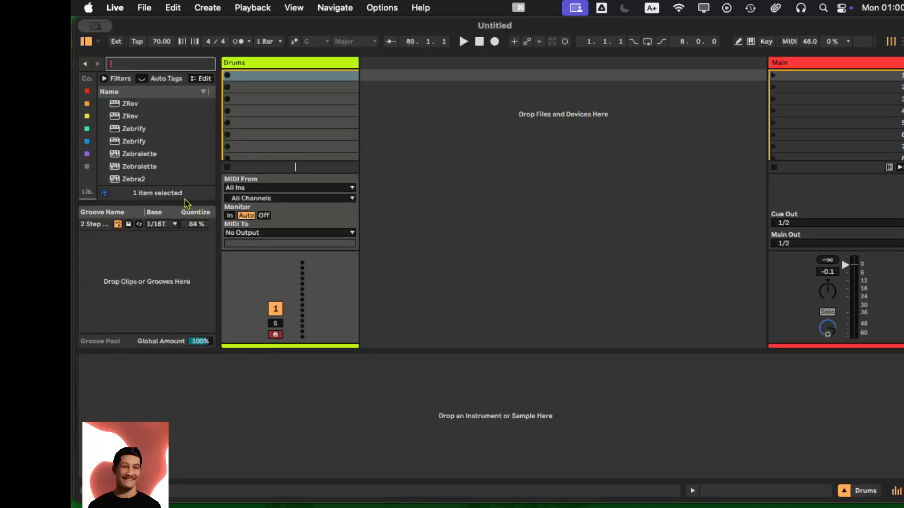
drag(195, 211, 193, 312)
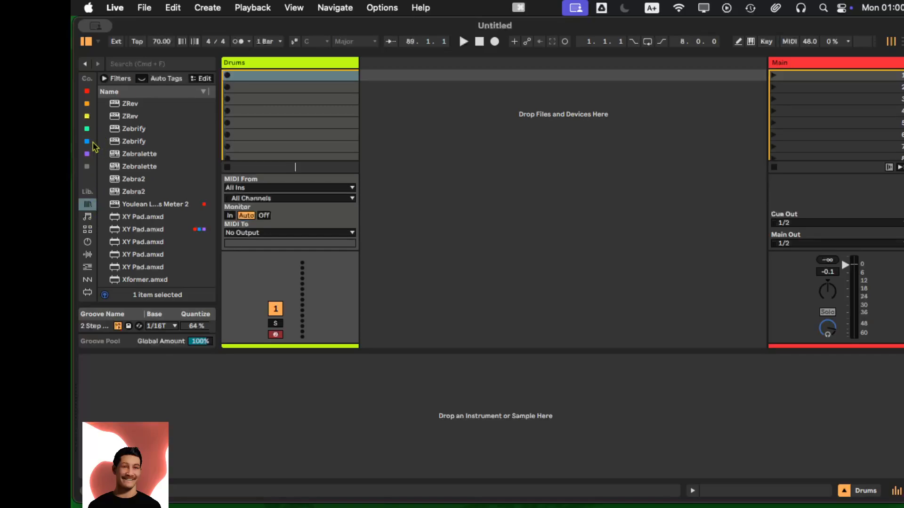
Widen the browser, search the Instruments category for "drum", and load a Drum Rack onto the Drums track.
key(super+f)
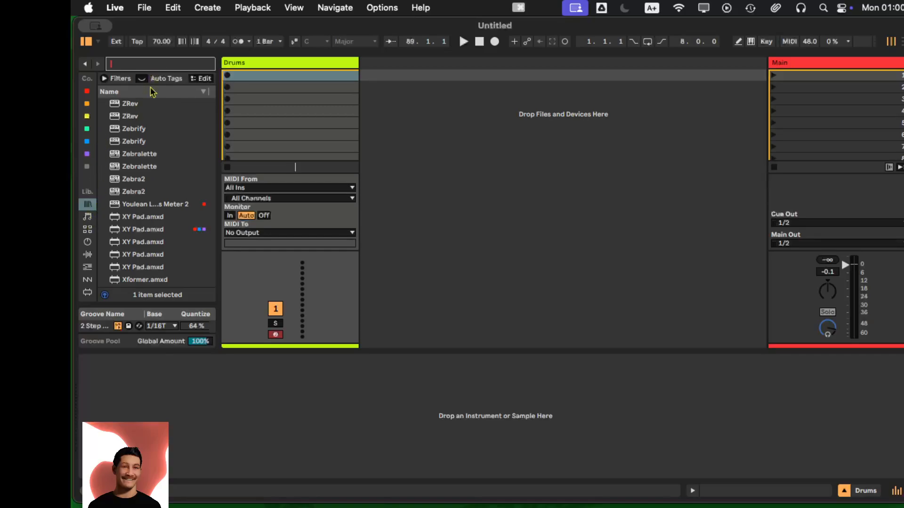
text(drumr)
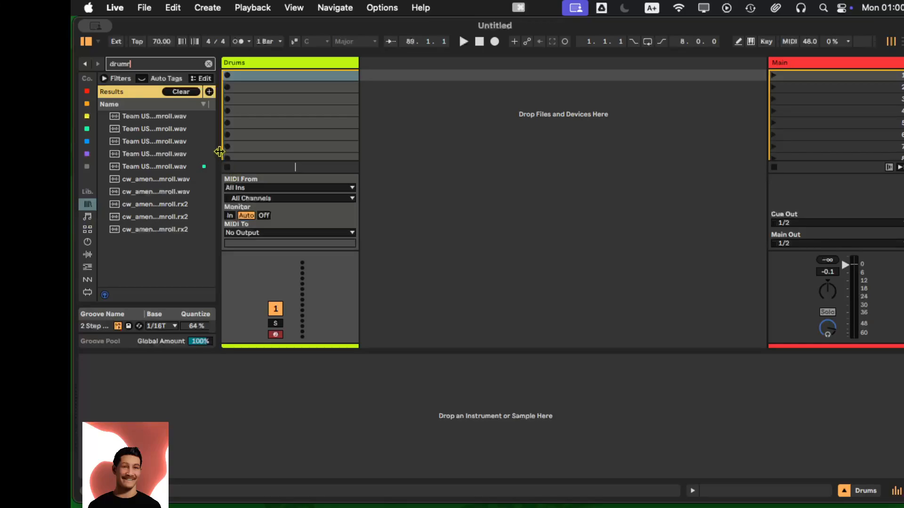
drag(219, 152, 351, 151)
click(144, 64)
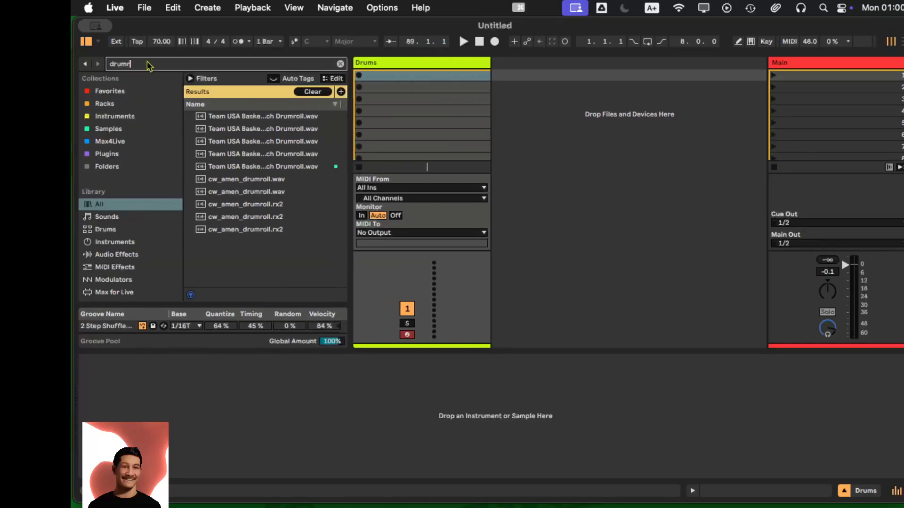
key(BackSpace)
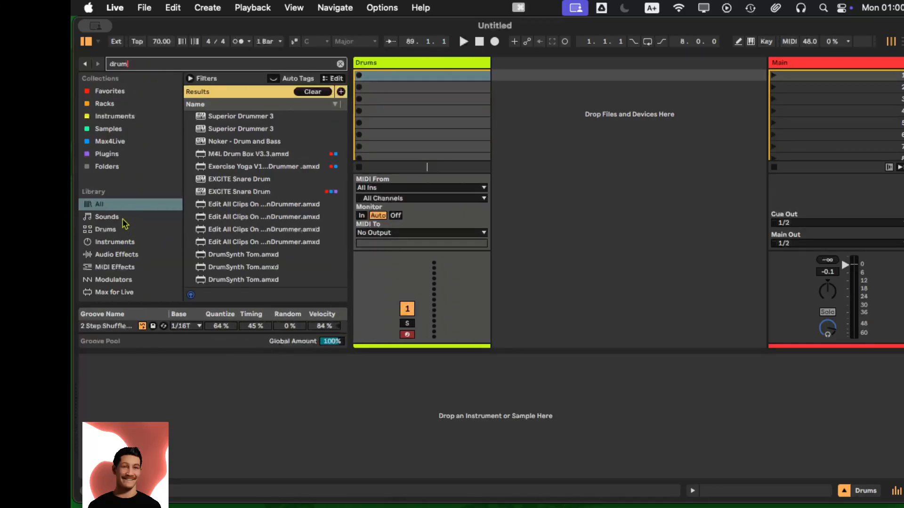
click(123, 241)
drag(232, 116, 400, 67)
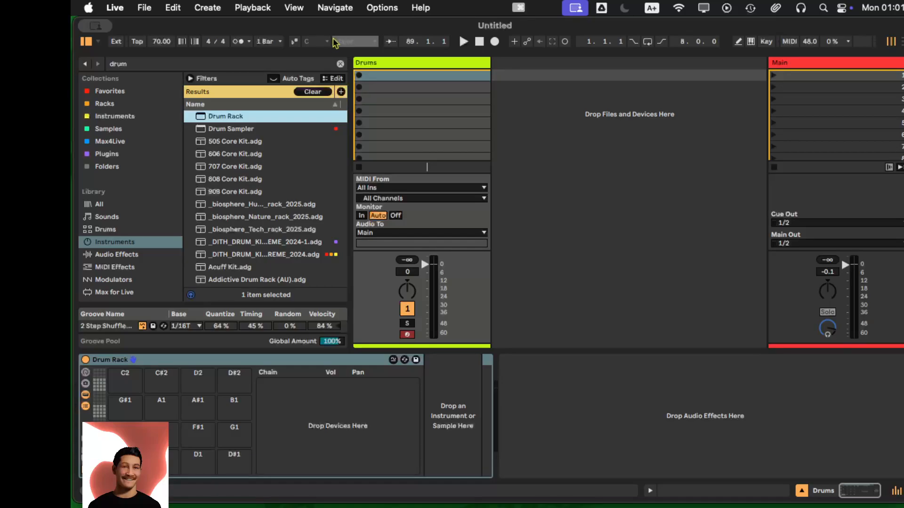
Hide the browser and the Drum Rack's chain list and device display so only its pads remain.
click(86, 42)
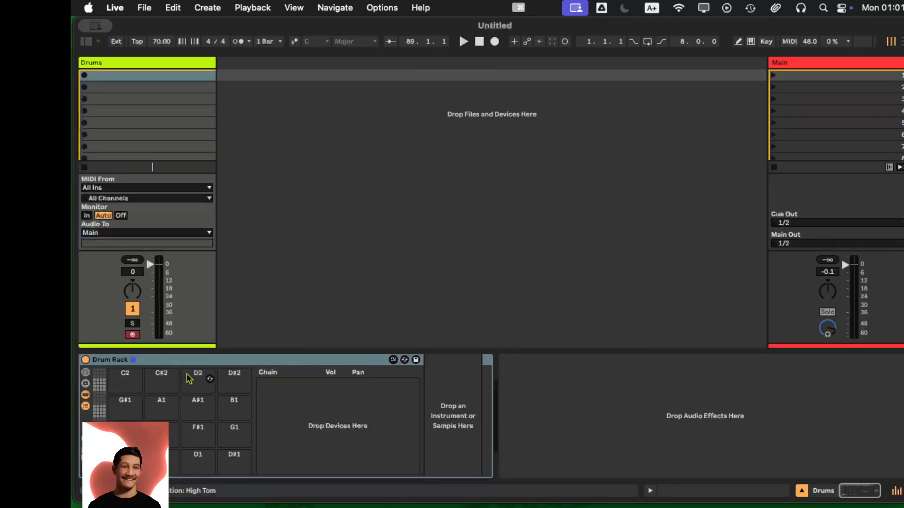
click(85, 395)
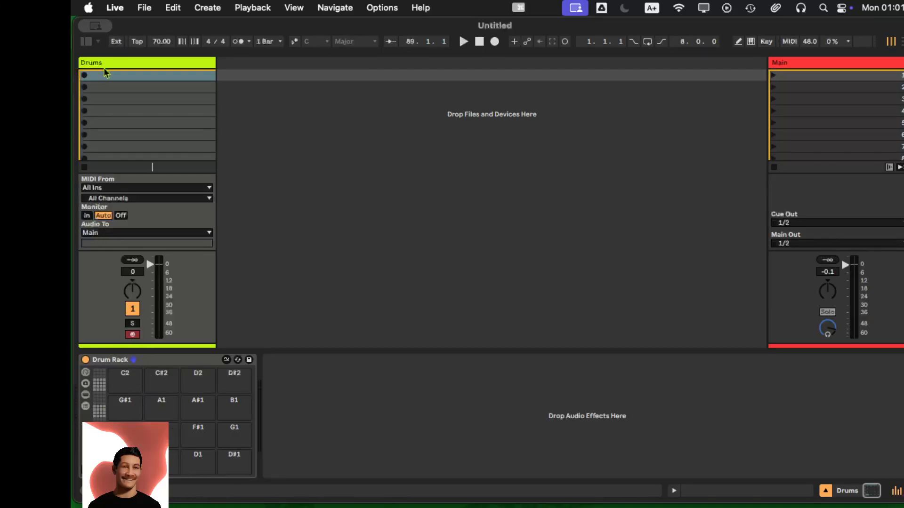
Reopen the browser, search the Samples collection for "kick", and look through the results.
click(87, 42)
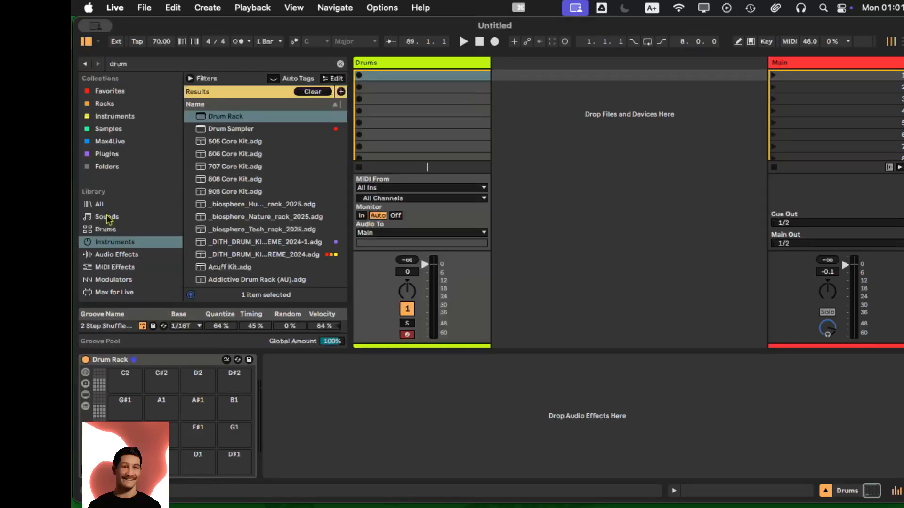
click(113, 129)
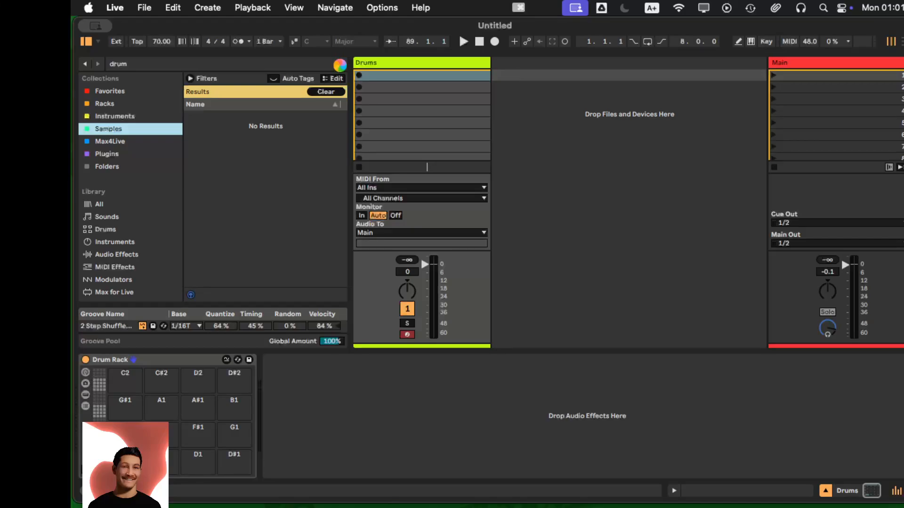
click(338, 91)
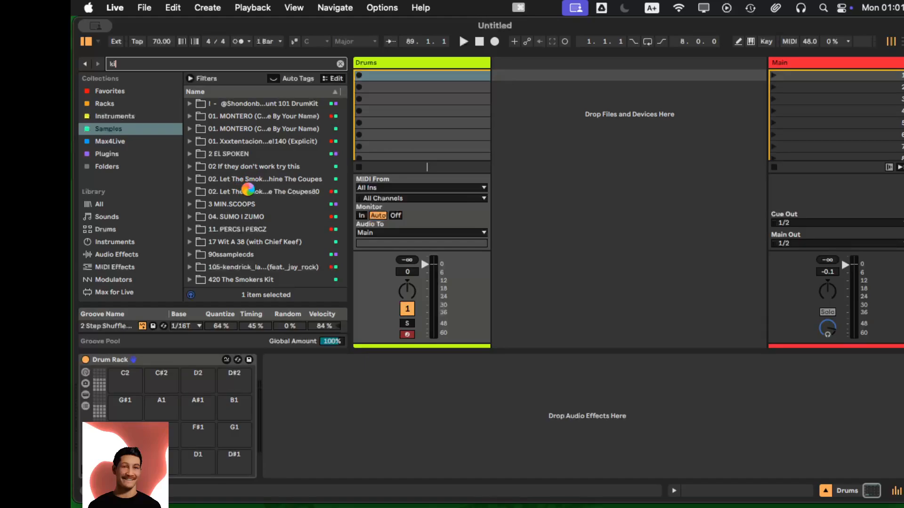
text(ck)
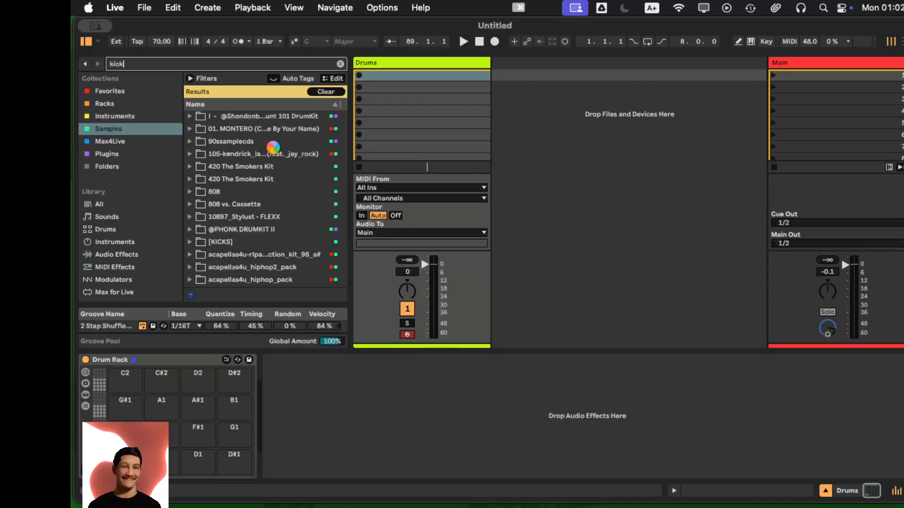
scroll(259, 155, down, 20)
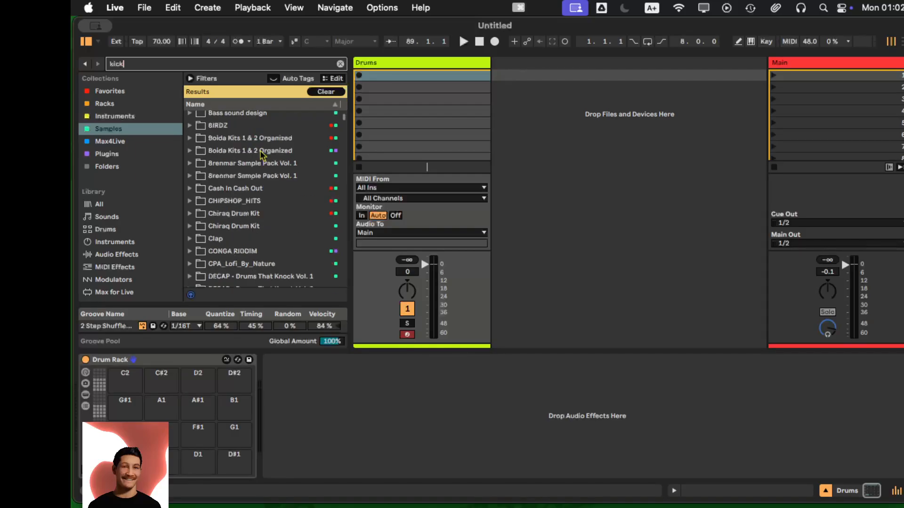
scroll(259, 185, down, 10)
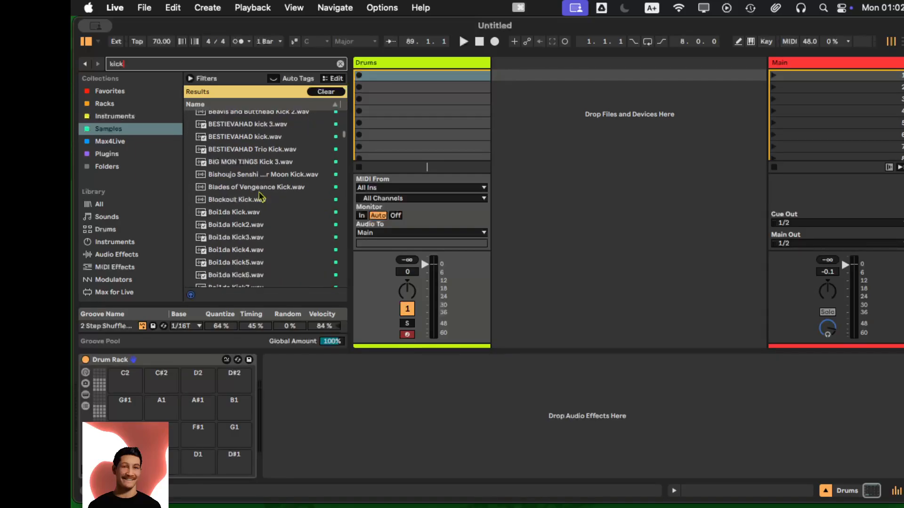
scroll(250, 198, down, 10)
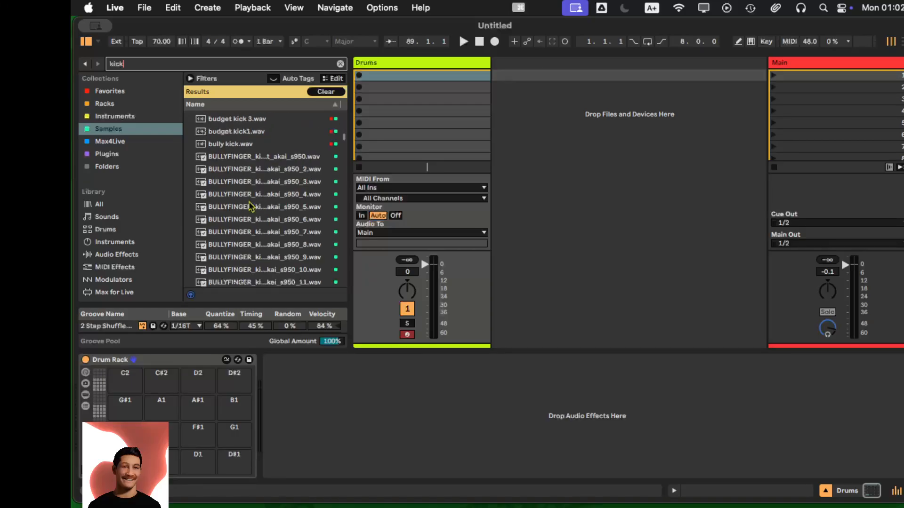
scroll(117, 210, down, 10)
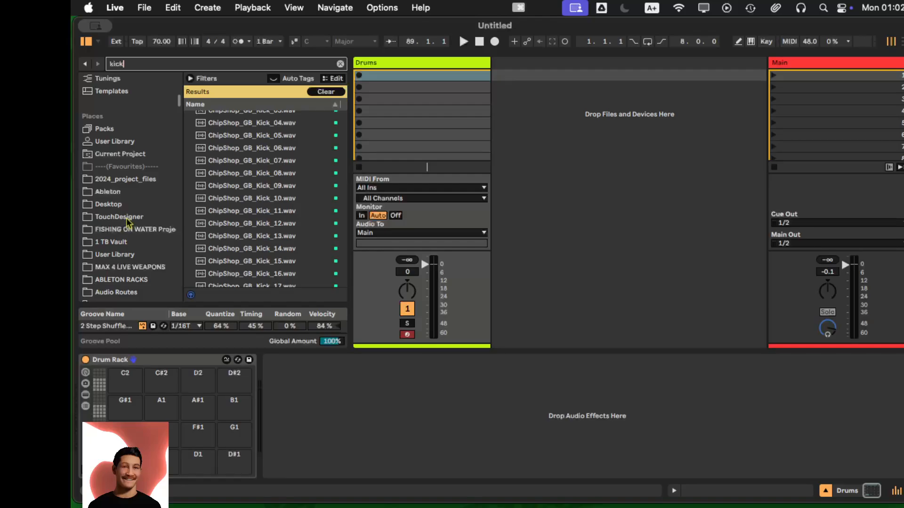
Open the kicks folder of tsuruda sample pack, vol 1 within the tsuruda sample packs place.
scroll(125, 212, down, 3)
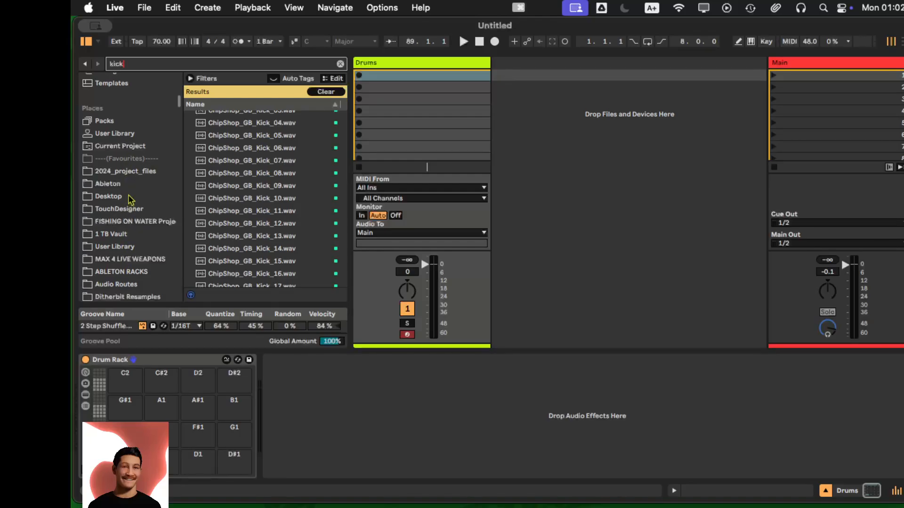
scroll(128, 192, down, 10)
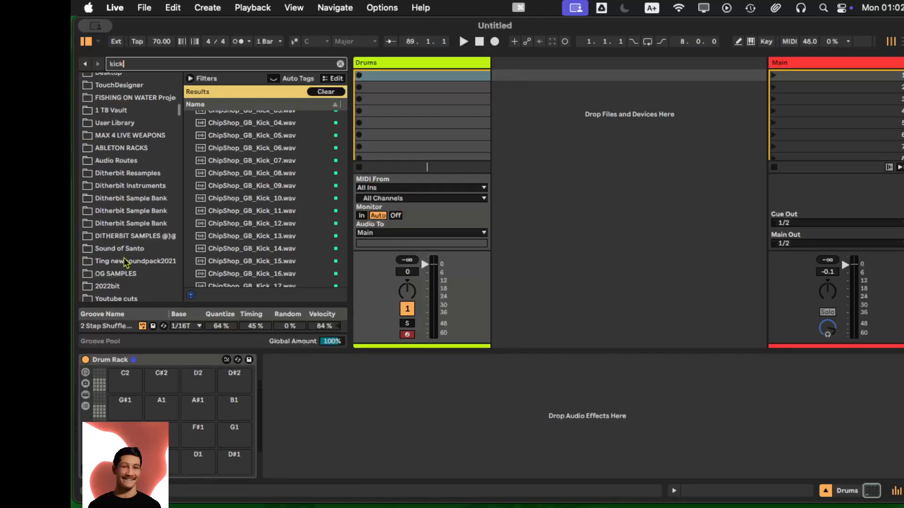
scroll(127, 224, down, 7)
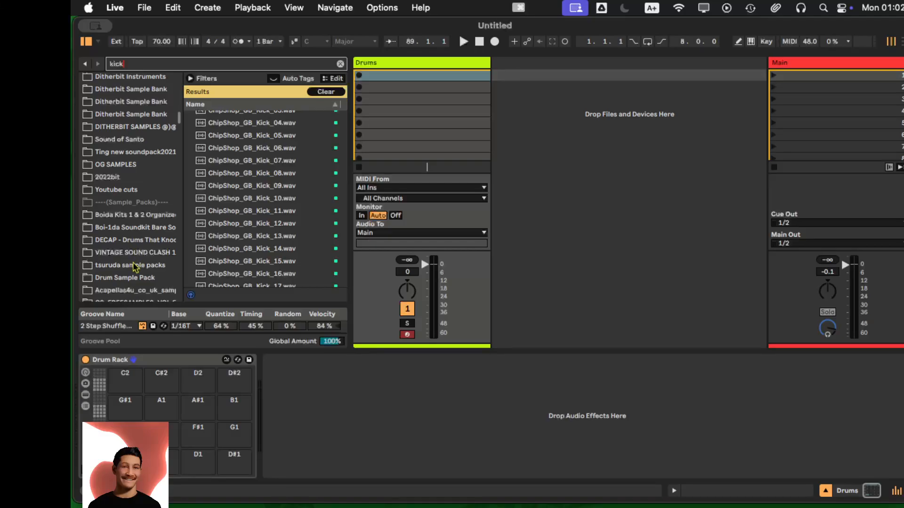
click(133, 263)
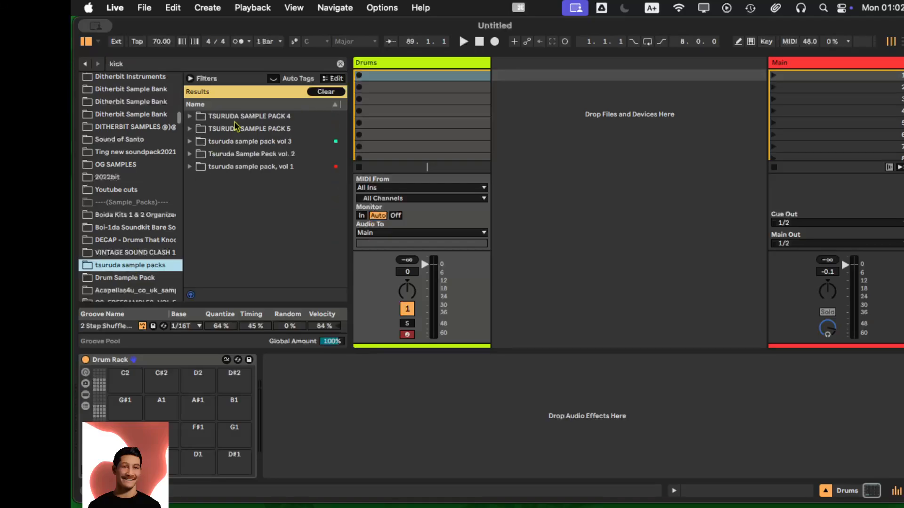
click(191, 167)
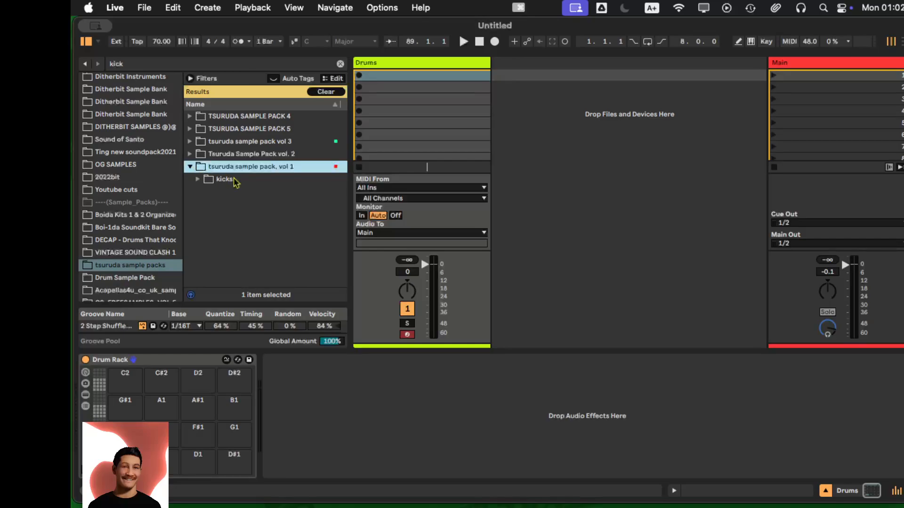
click(203, 180)
Preview the first batshit kick sample, load it onto the Drum Rack's C1 pad, and show its device.
click(241, 194)
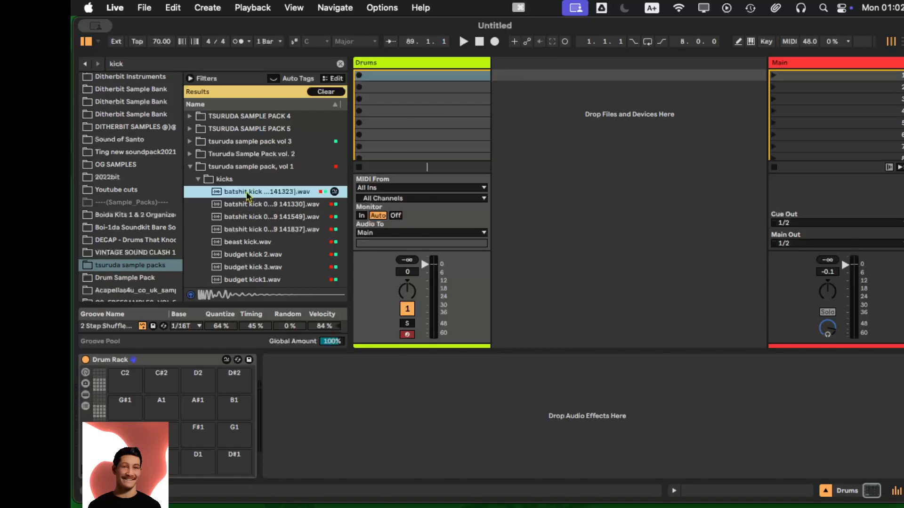
drag(255, 191, 126, 462)
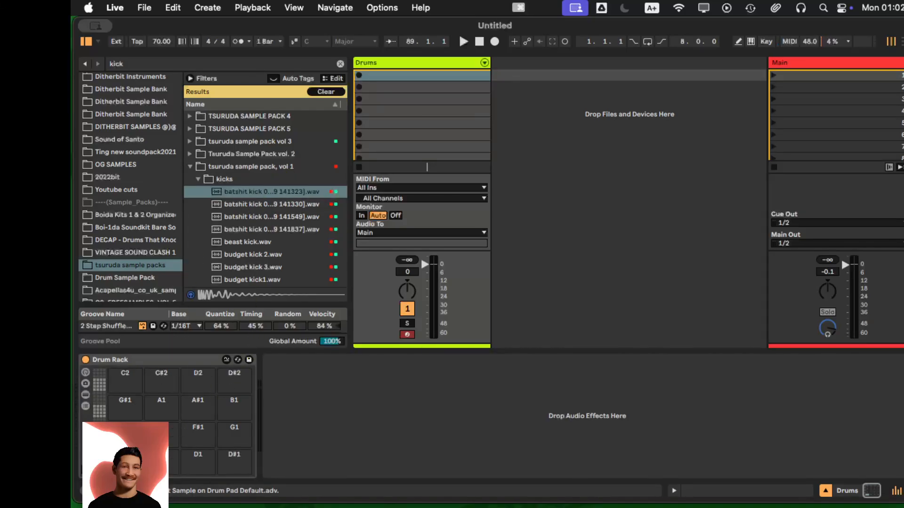
click(85, 395)
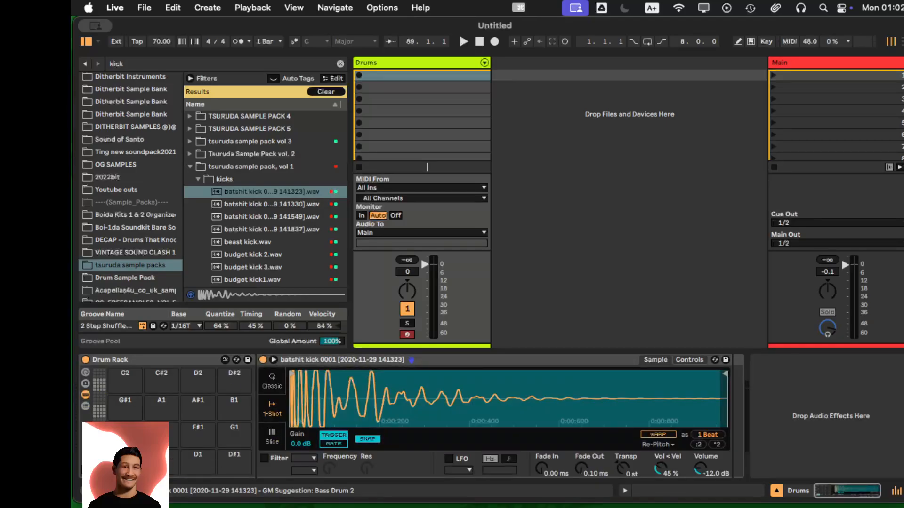
Convert the batshit kick's Simpler to Drum Sampler.
right_click(446, 363)
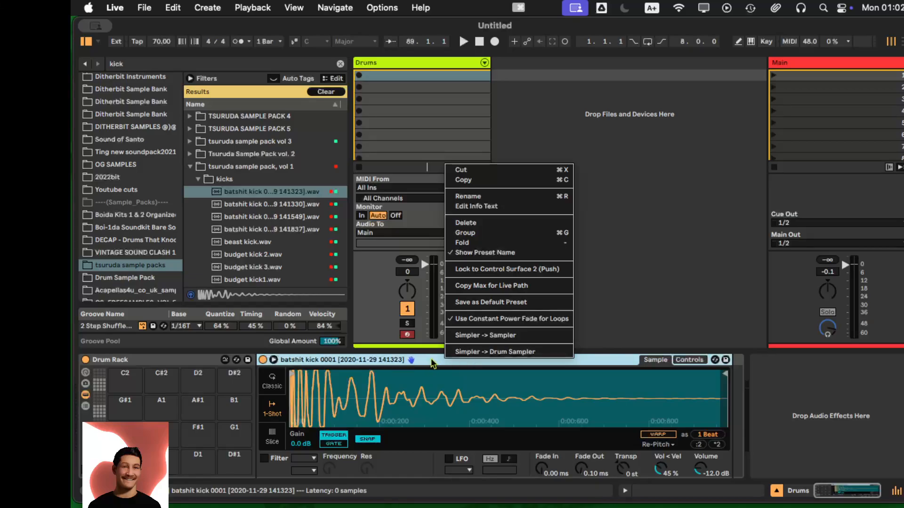
right_click(432, 363)
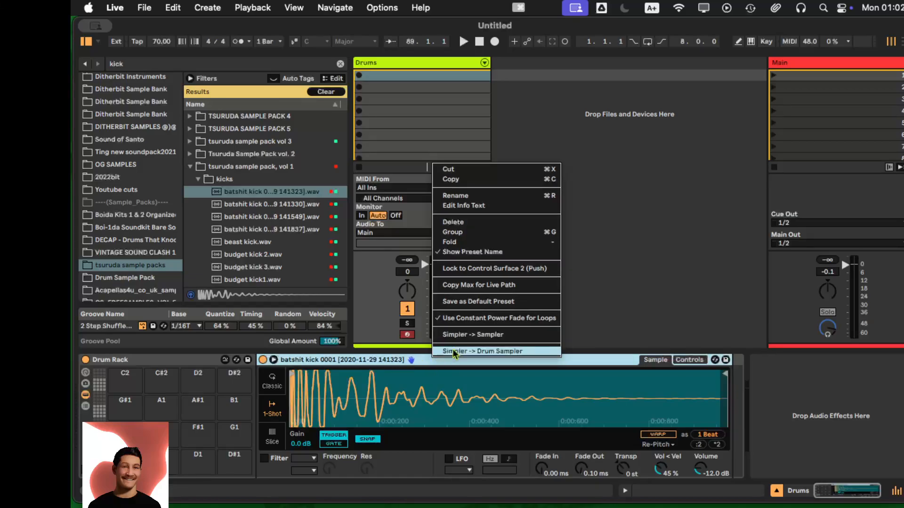
click(453, 352)
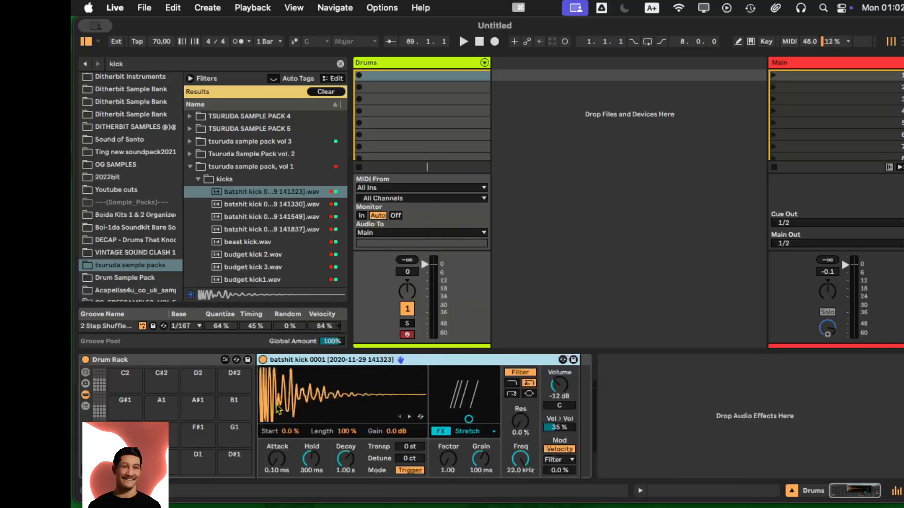
Convert the batshit kick's Drum Sampler to Simpler and that Simpler to Sampler, and briefly view its zone editor.
right_click(383, 363)
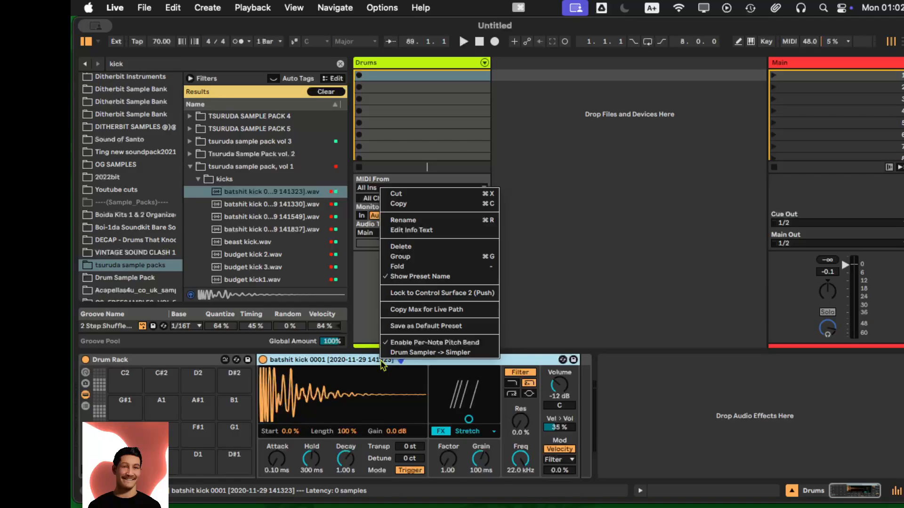
click(419, 352)
right_click(439, 363)
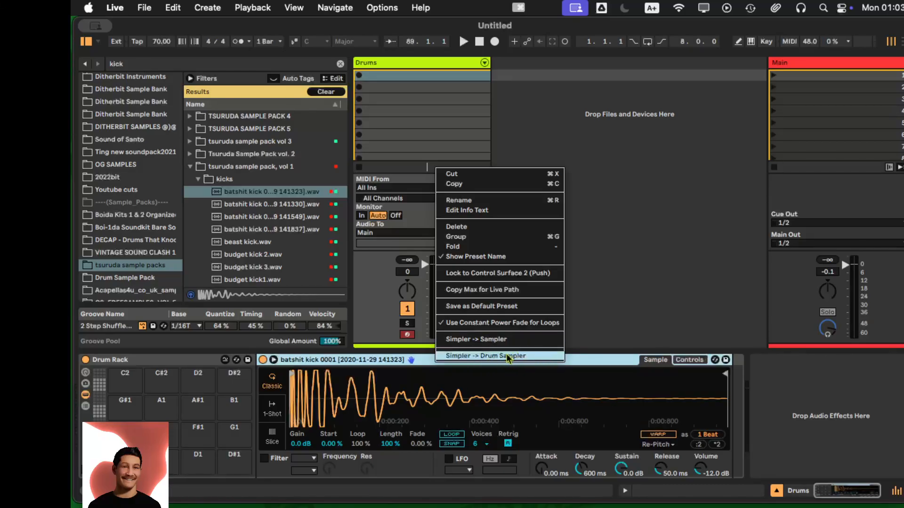
click(499, 340)
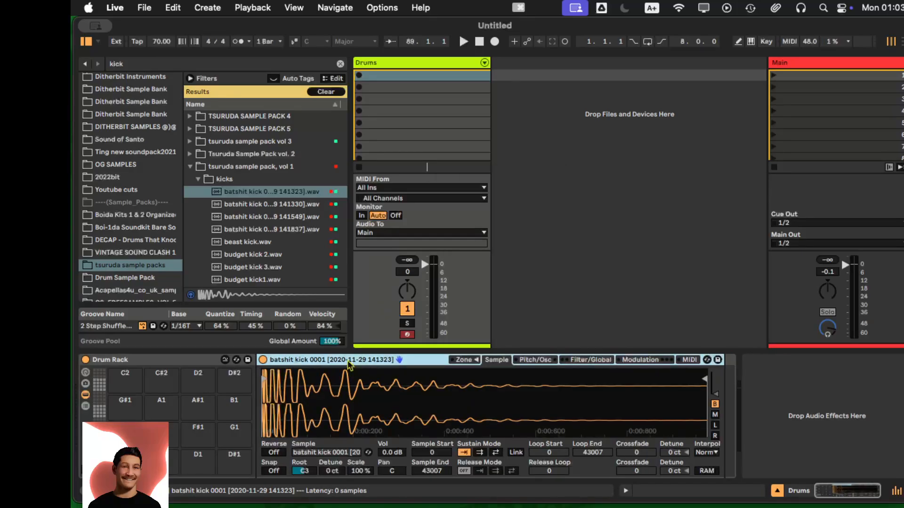
click(476, 360)
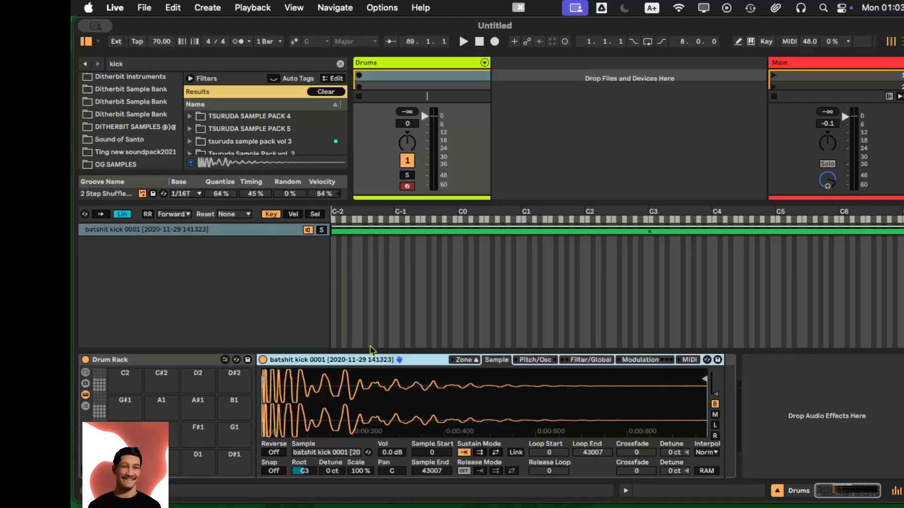
click(476, 360)
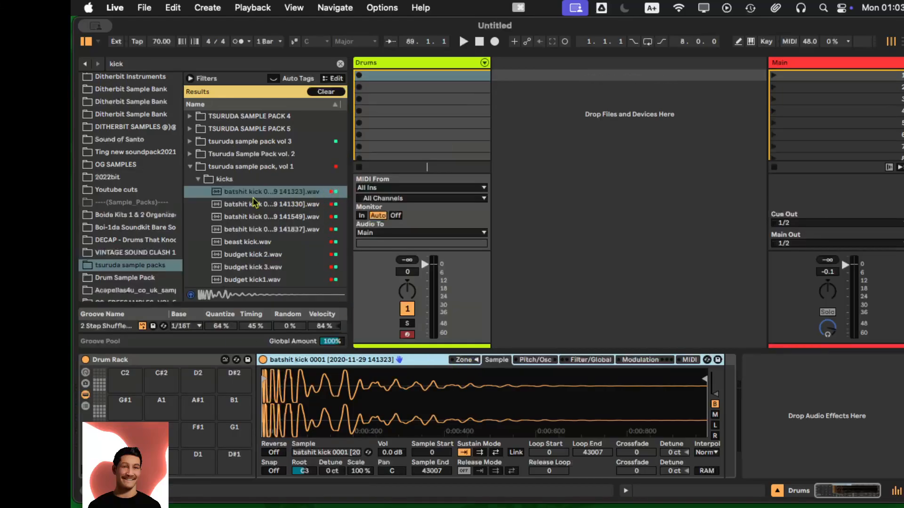
Show the Sampler's sample-select zones and add the vol 1 kicks, from the first batshit kick through vinyl kick, to the zone list.
scroll(267, 199, down, 10)
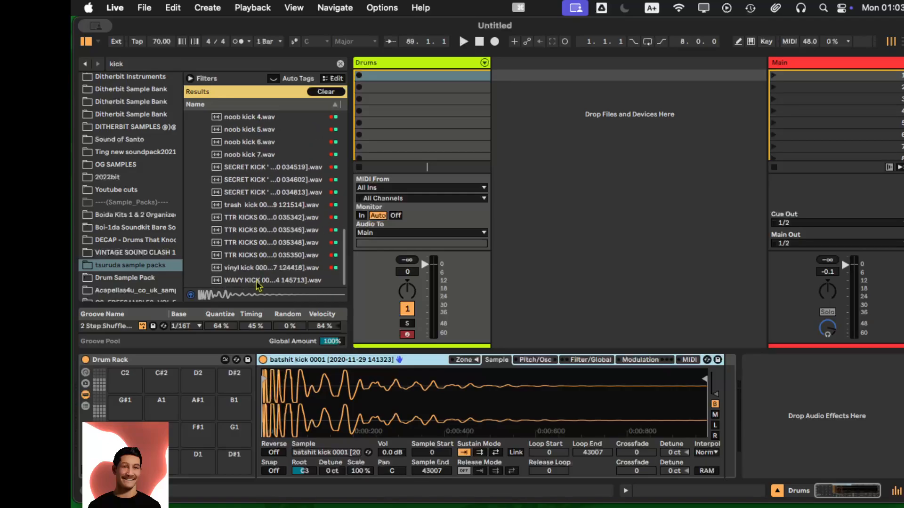
shift+click(260, 269)
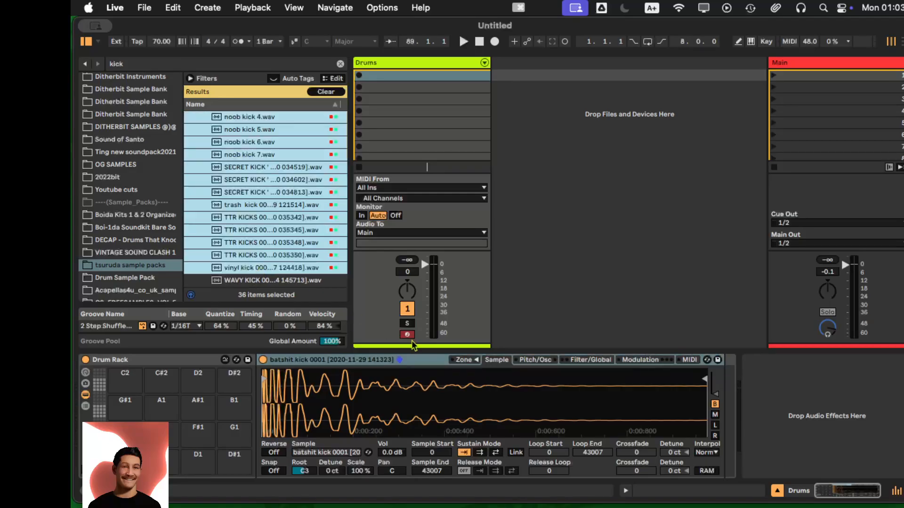
click(463, 359)
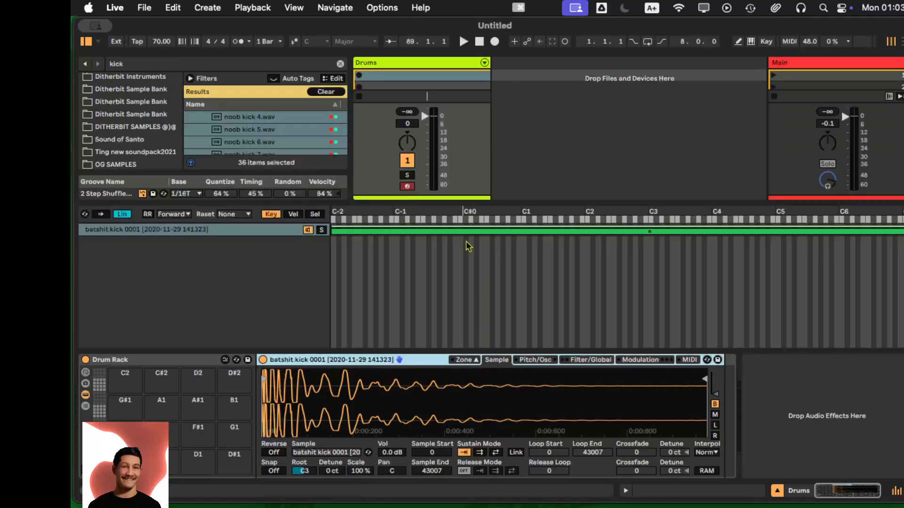
click(315, 214)
drag(289, 120, 250, 264)
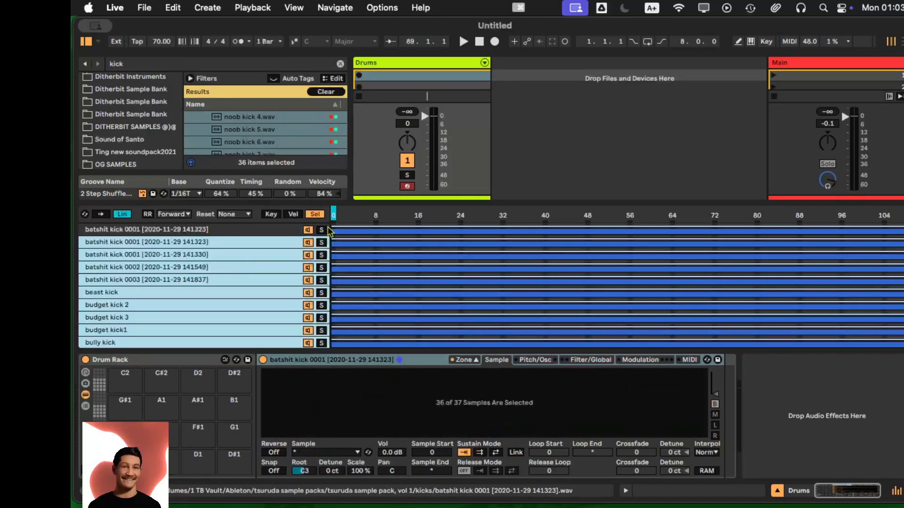
scroll(234, 282, down, 10)
scroll(250, 257, up, 10)
scroll(287, 247, down, 10)
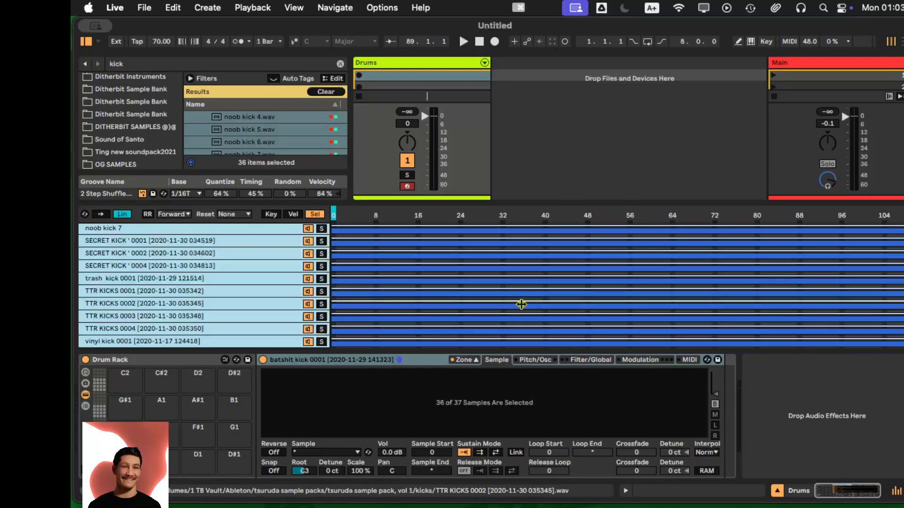
Hide the zone editor, collapse the vol 1 folders, and open the kicks folder of Tsuruda Sample Pack vol. 2.
click(475, 360)
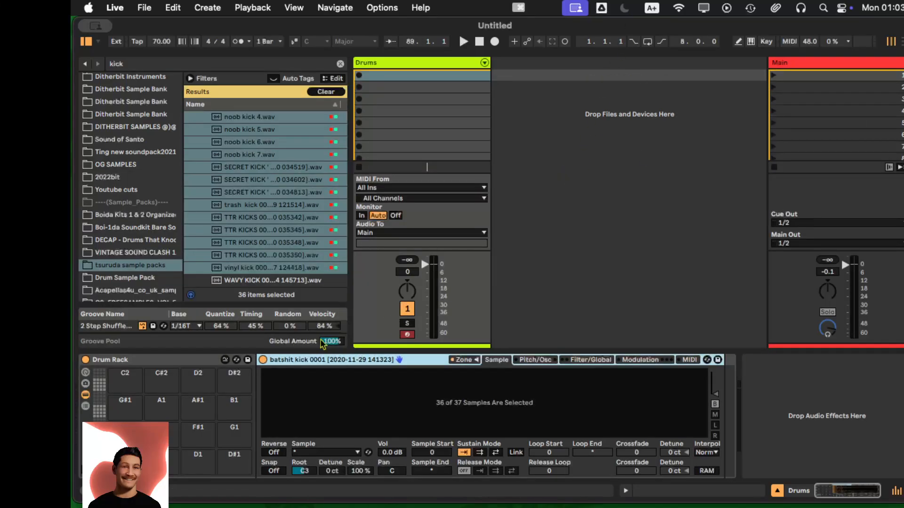
scroll(263, 197, up, 10)
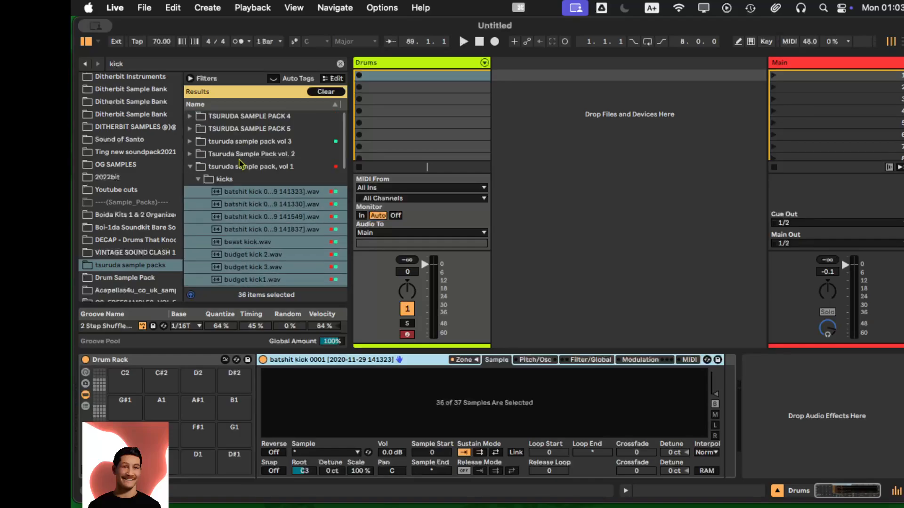
click(198, 179)
click(189, 167)
click(189, 154)
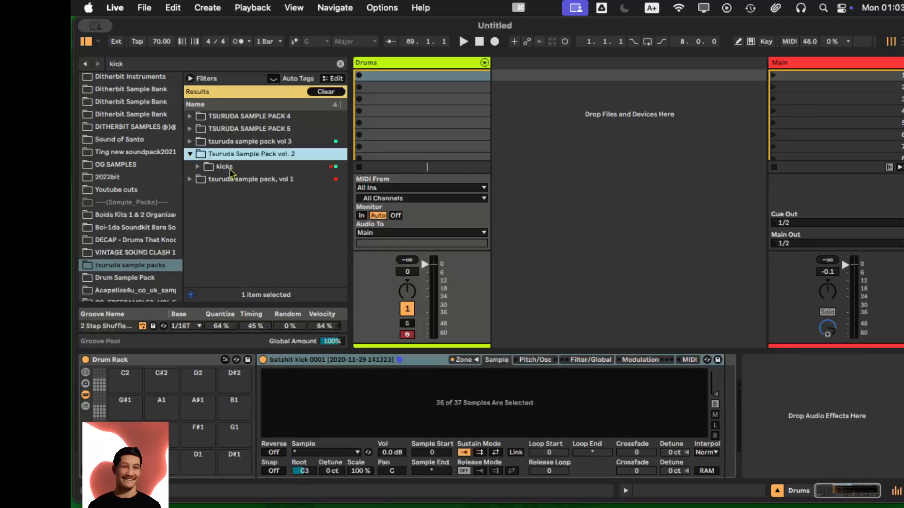
click(196, 168)
Add kick 01 through kick 13 from Tsuruda Sample Pack vol. 2 to the Sampler's zone list.
click(245, 178)
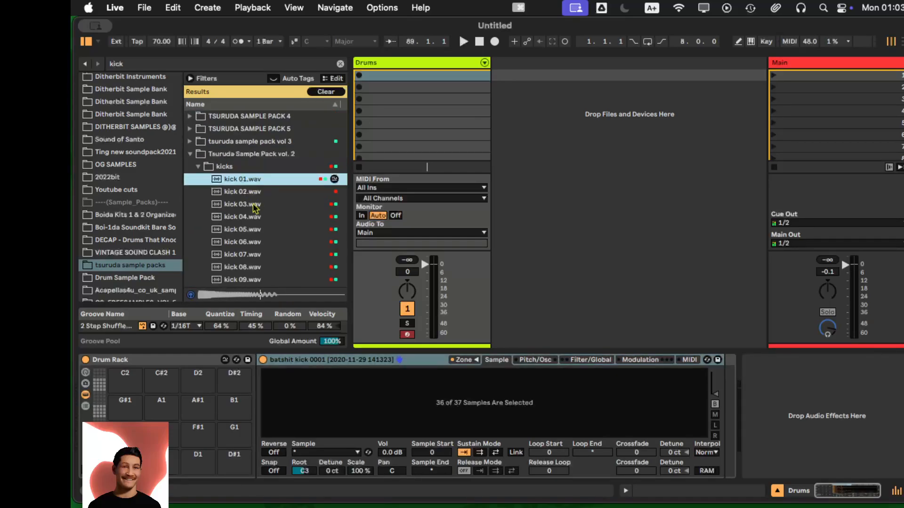
scroll(252, 207, down, 3)
scroll(245, 204, up, 5)
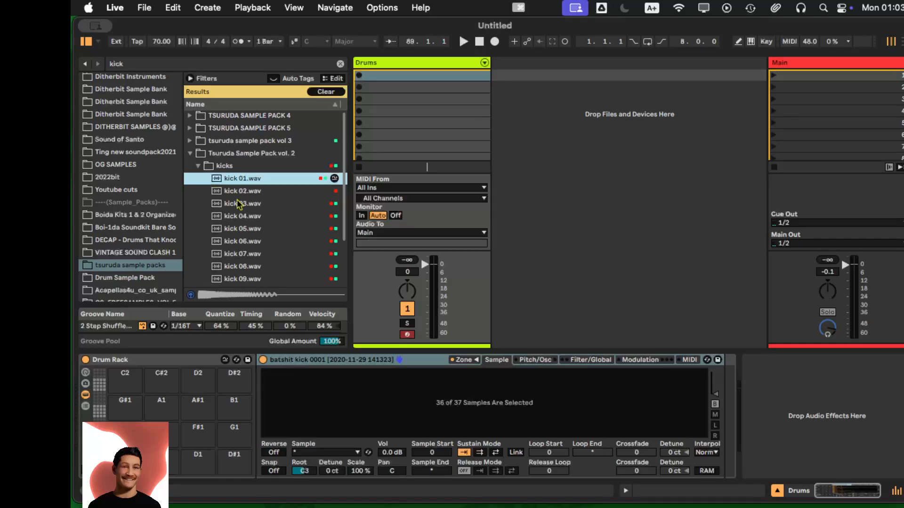
scroll(235, 217, down, 5)
shift+click(254, 269)
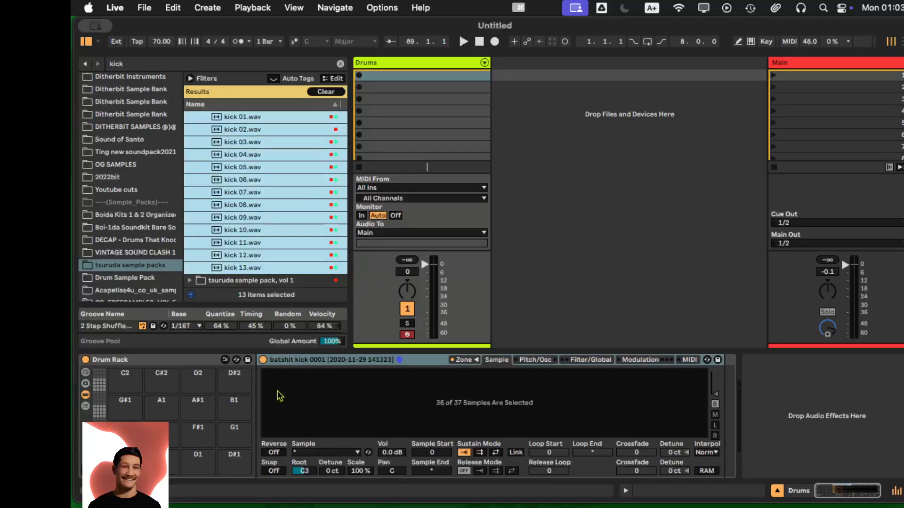
click(469, 360)
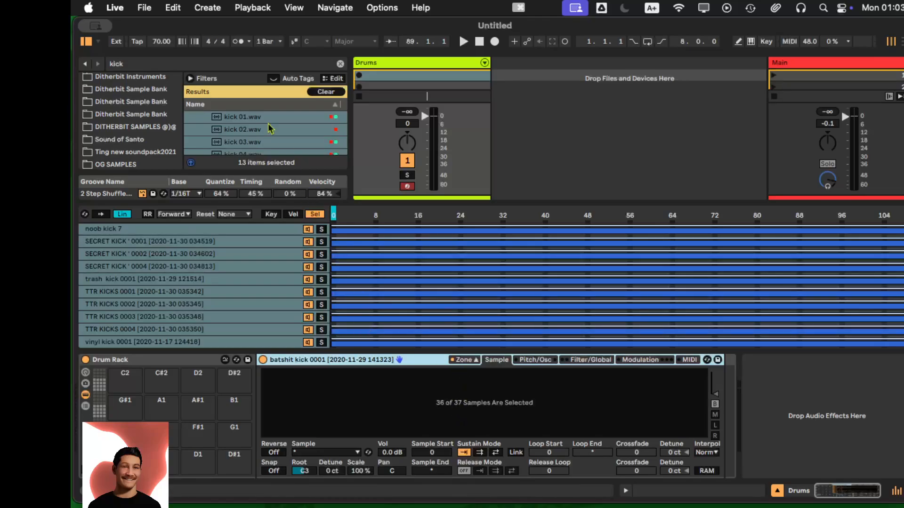
drag(247, 128, 194, 245)
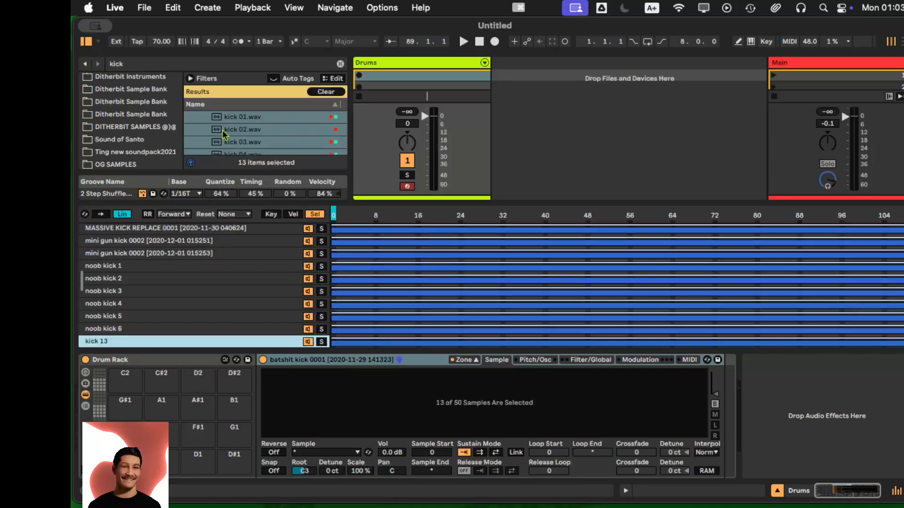
Shrink the zone editor to enlarge the browser and open the kicks folder of tsuruda sample pack vol 3.
scroll(250, 127, up, 3)
drag(320, 202, 291, 276)
click(190, 155)
click(190, 142)
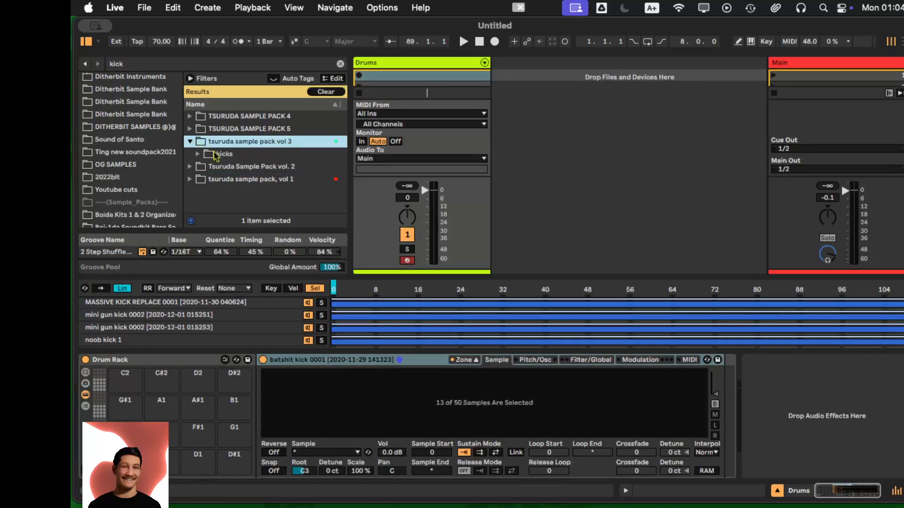
click(197, 155)
Add all the kicks of tsuruda sample pack vol 3, through kick 23, to the Sampler's zone list.
click(236, 167)
scroll(243, 176, down, 6)
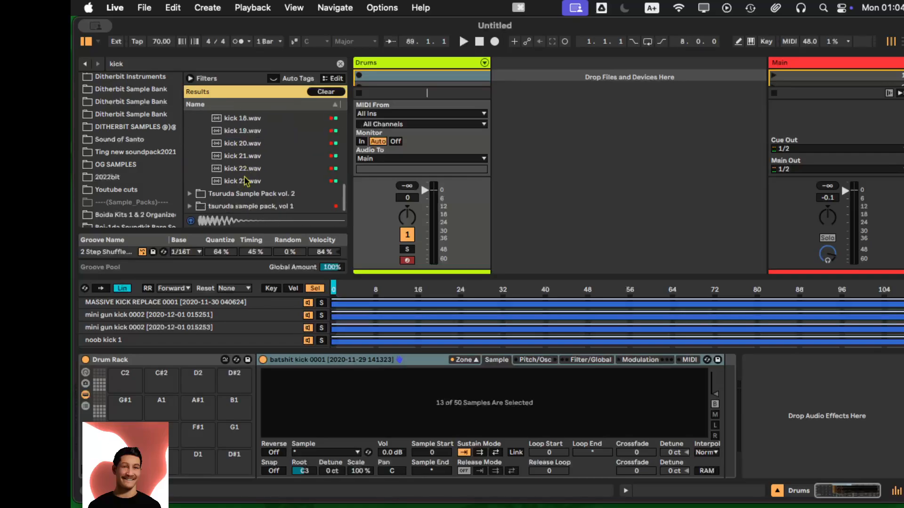
shift+click(244, 181)
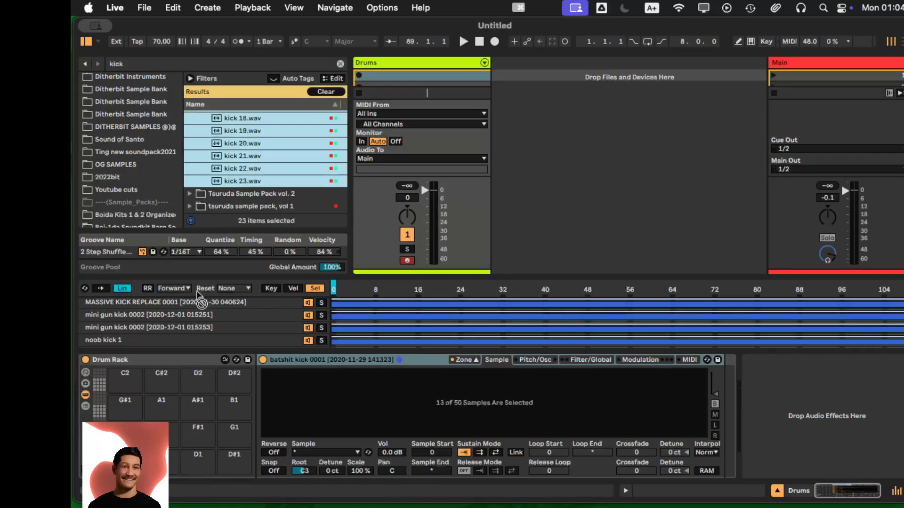
drag(178, 315, 179, 315)
Open the kicks folder of TSURUDA SAMPLE PACK 5 and add KICK 1 through KICK 22 to the Sampler's zone list.
scroll(256, 142, up, 6)
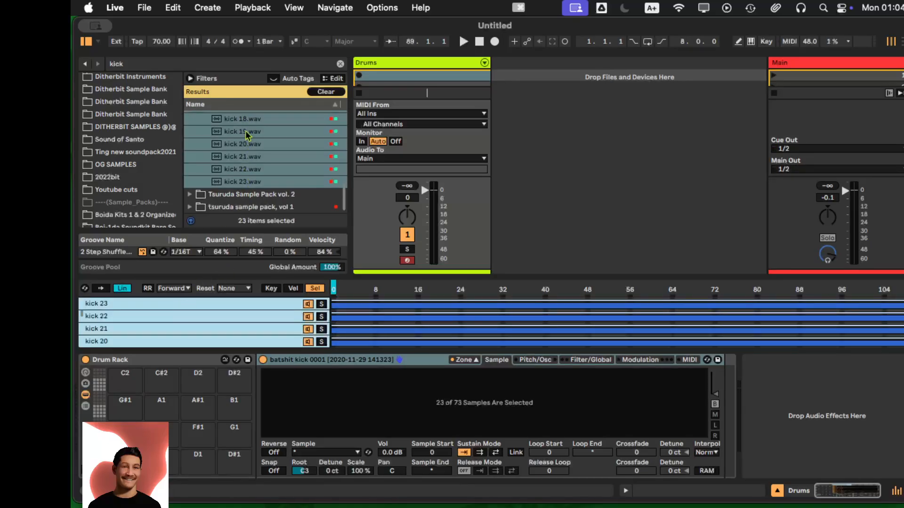
click(191, 141)
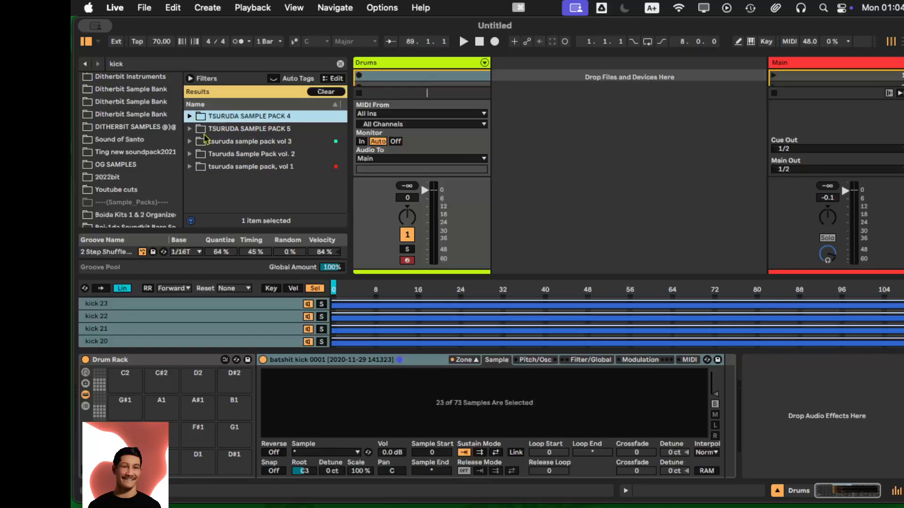
click(190, 129)
click(207, 142)
click(240, 155)
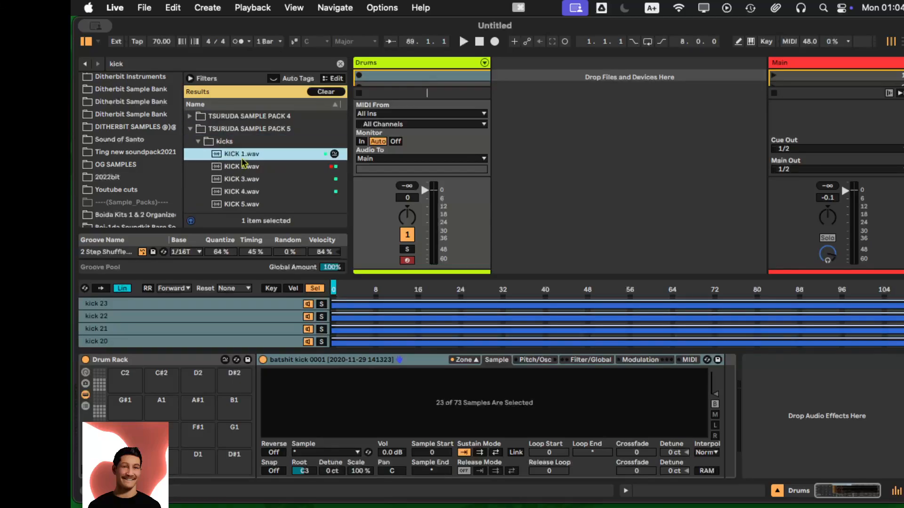
scroll(241, 172, down, 5)
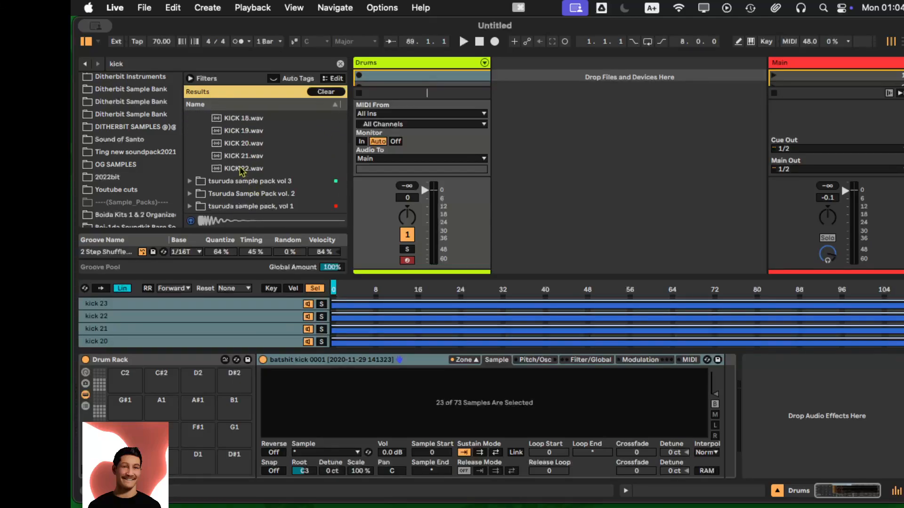
shift+click(241, 168)
drag(243, 170, 140, 314)
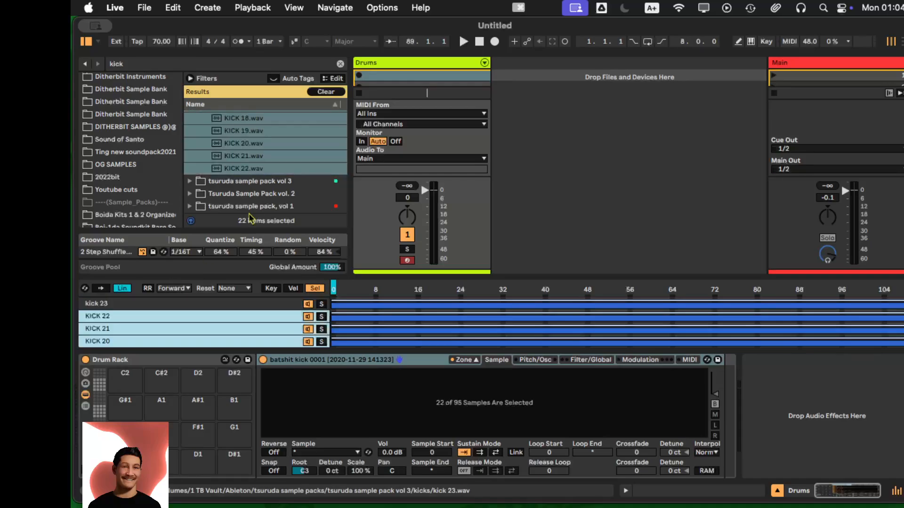
Open the KICKS folder of TSURUDA SAMPLE PACK 4 and add its kicks, through kick 20, to the Sampler's zone list.
scroll(306, 150, up, 5)
scroll(306, 150, up, 3)
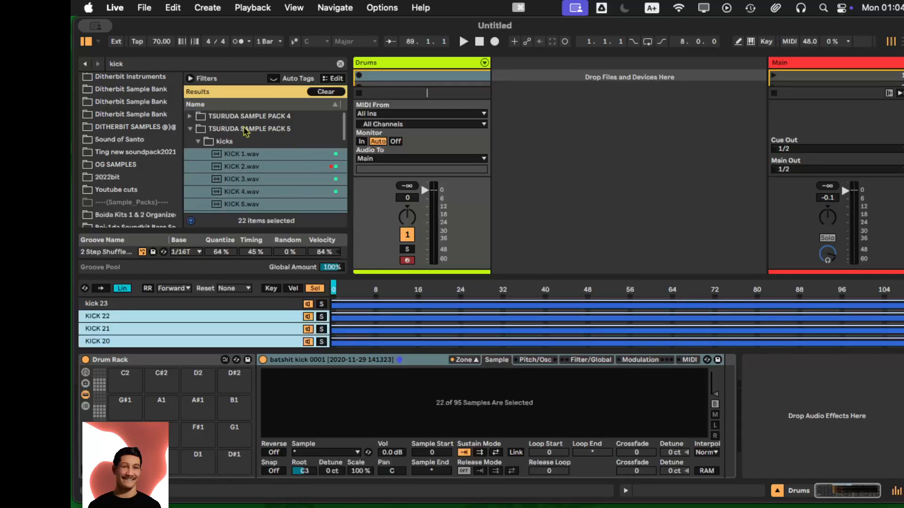
click(201, 141)
click(190, 116)
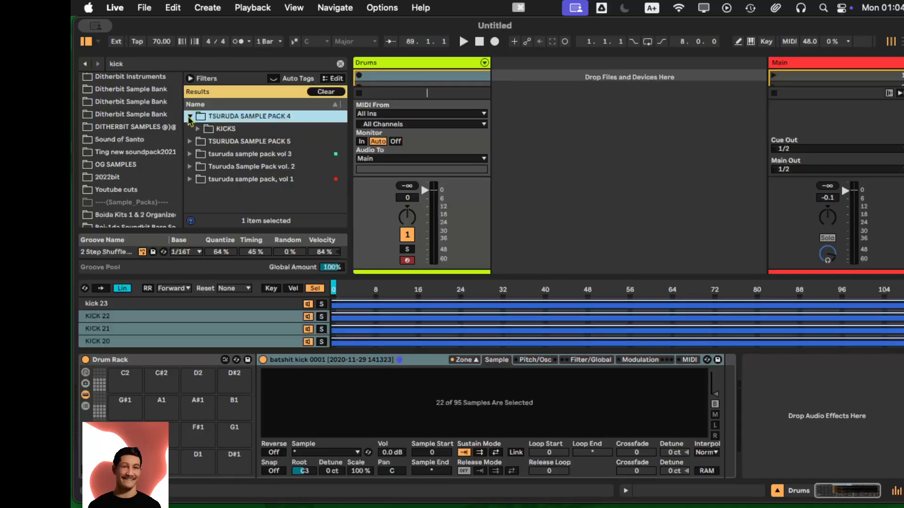
click(198, 129)
scroll(259, 175, down, 5)
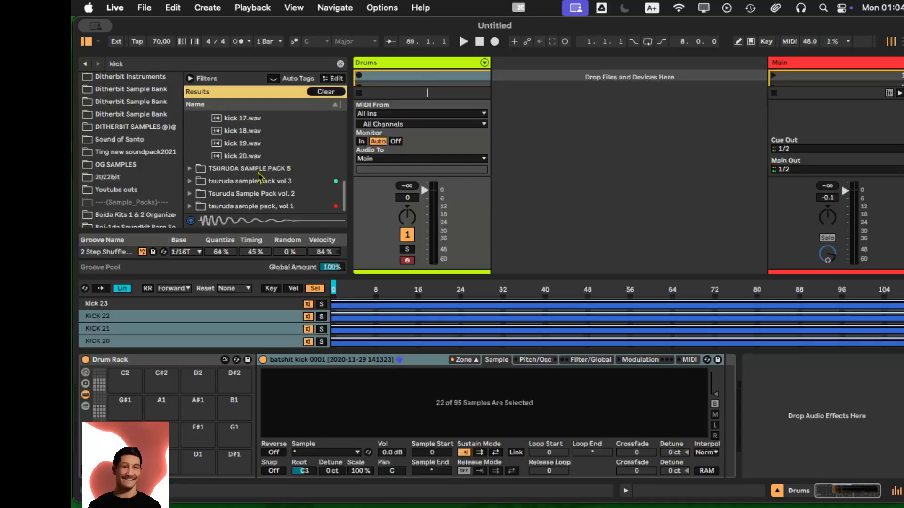
shift+click(243, 153)
drag(242, 155, 150, 330)
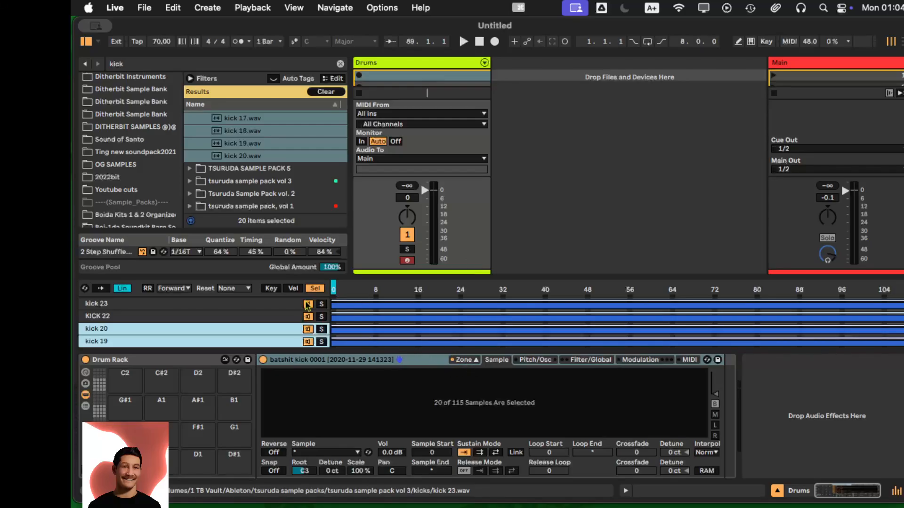
Select every sample in the Sampler's zone list and distribute their selector ranges equally.
scroll(297, 314, up, 10)
scroll(297, 315, up, 3)
click(288, 306)
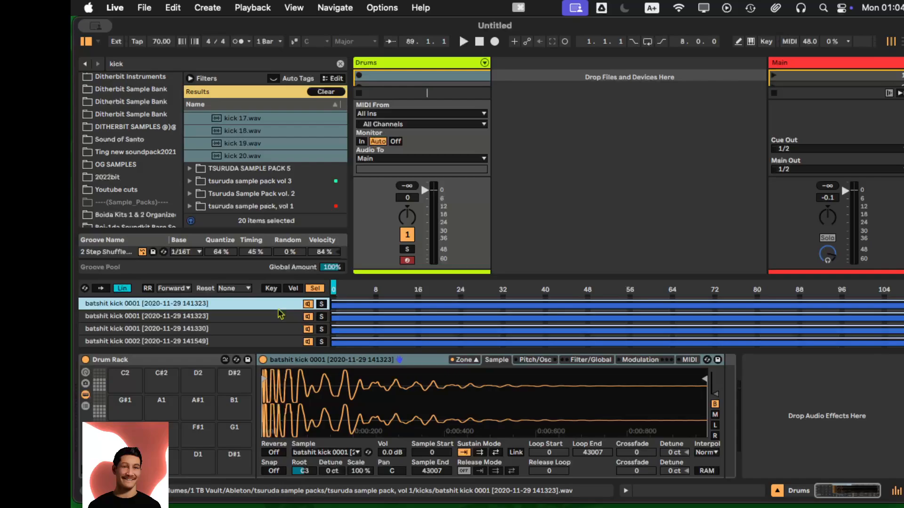
scroll(281, 312, down, 5)
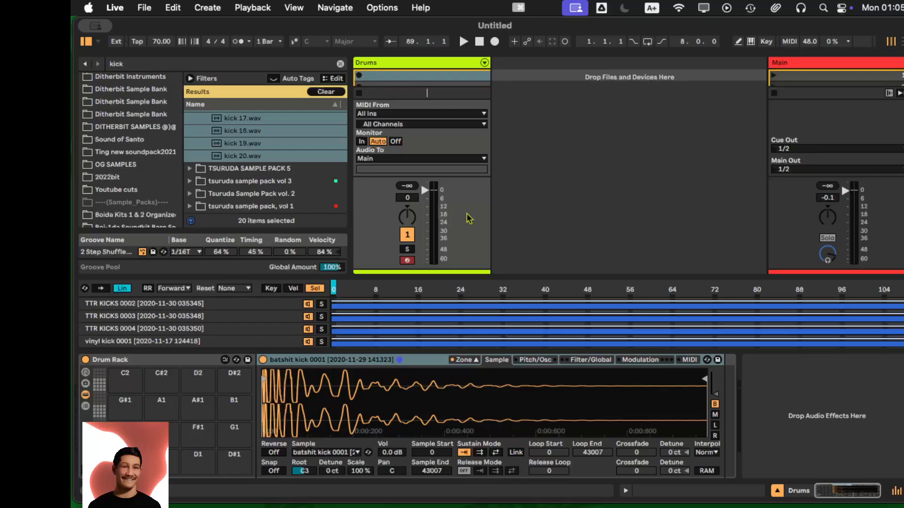
scroll(468, 218, down, 5)
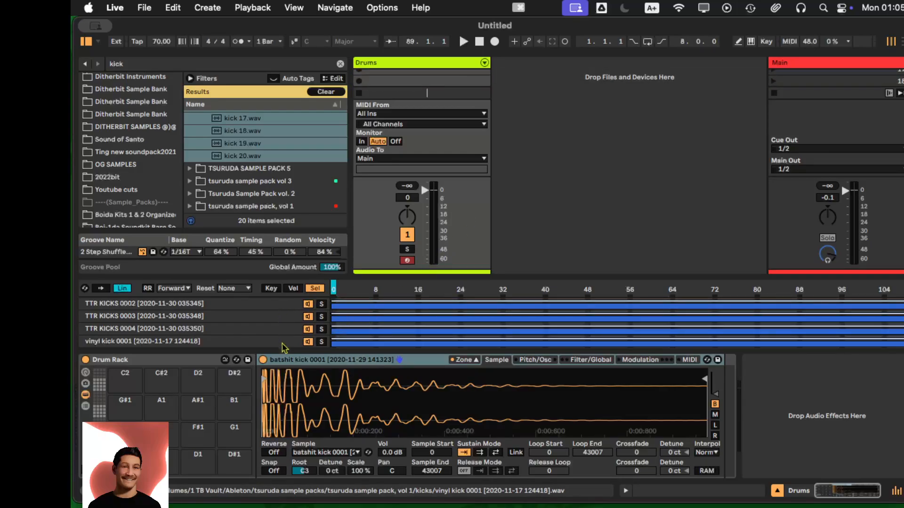
key(super+a)
scroll(290, 337, up, 10)
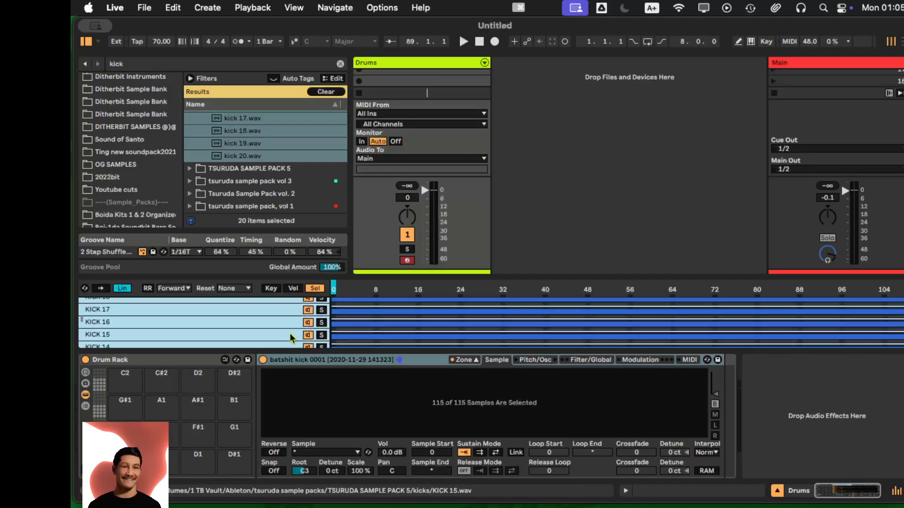
scroll(292, 332, up, 3)
right_click(296, 308)
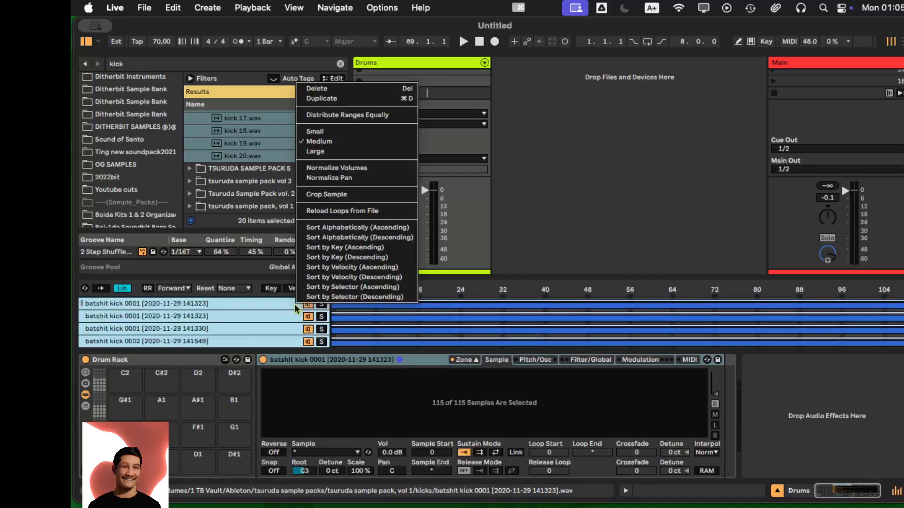
click(354, 116)
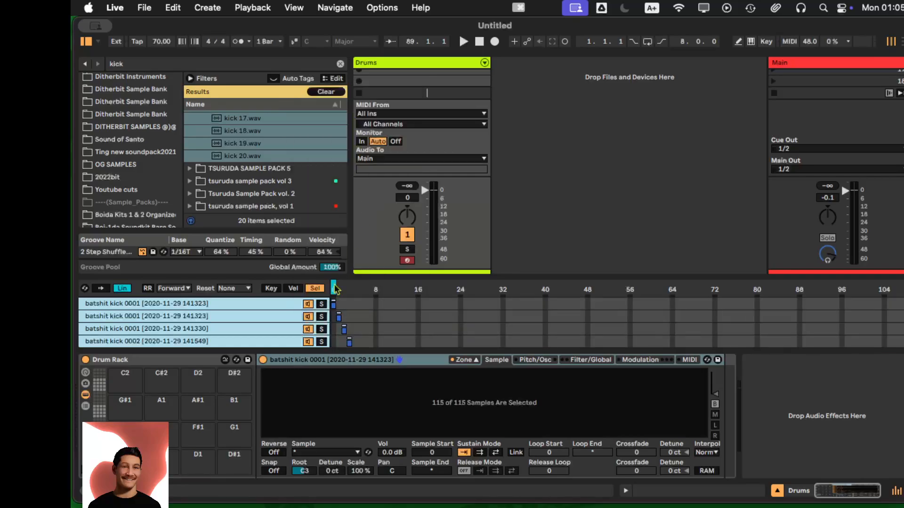
Enlarge the zone editor to its full height and move the sample selector to about 2, onto the third kick's zone.
scroll(344, 318, down, 10)
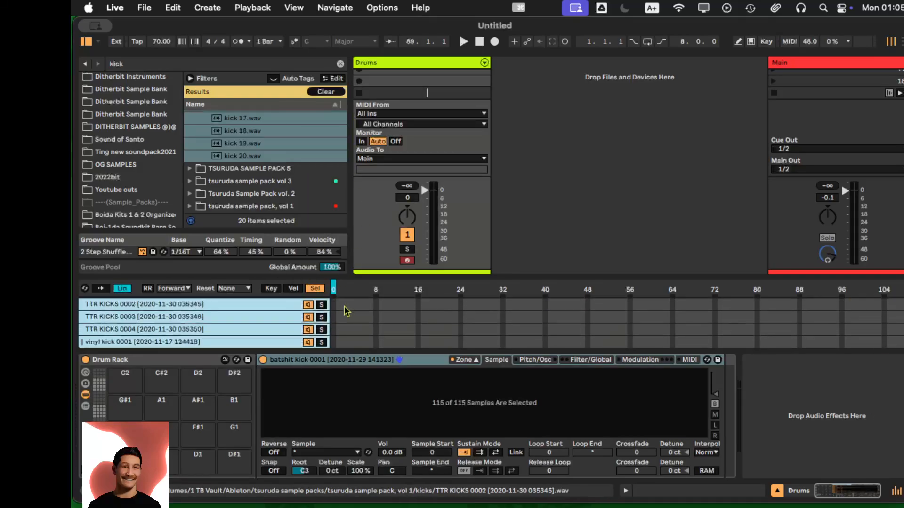
scroll(344, 319, up, 10)
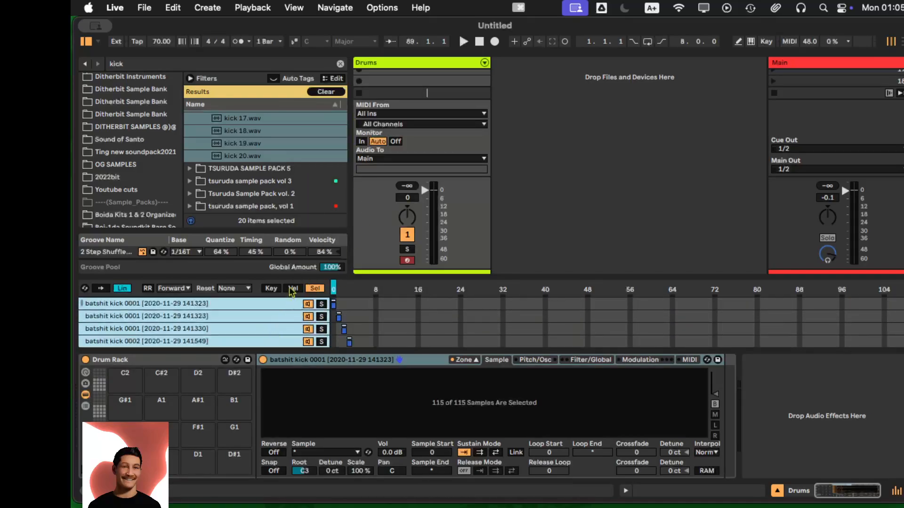
drag(287, 276, 288, 54)
scroll(283, 168, down, 10)
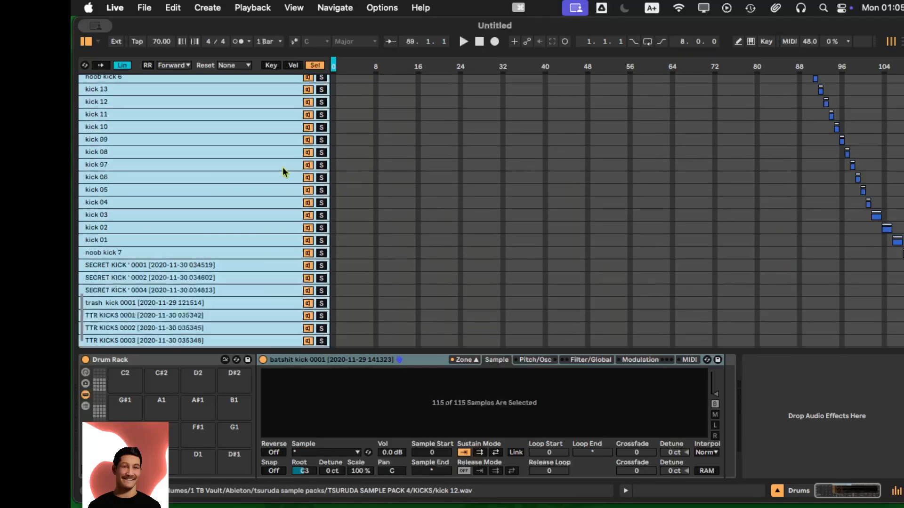
scroll(298, 191, up, 10)
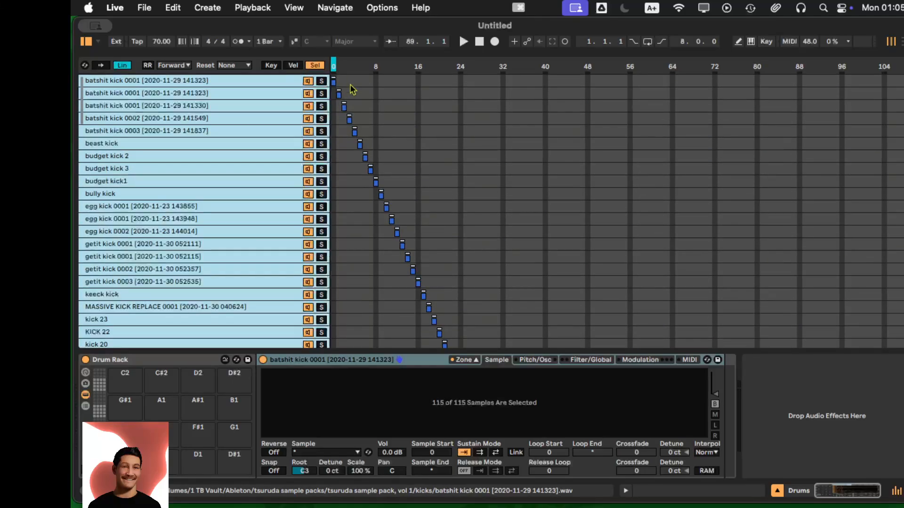
click(349, 67)
mouse_move(348, 67)
mouse_down()
mouse_move(447, 67)
mouse_move(333, 67)
mouse_move(640, 67)
mouse_move(344, 67)
mouse_up()
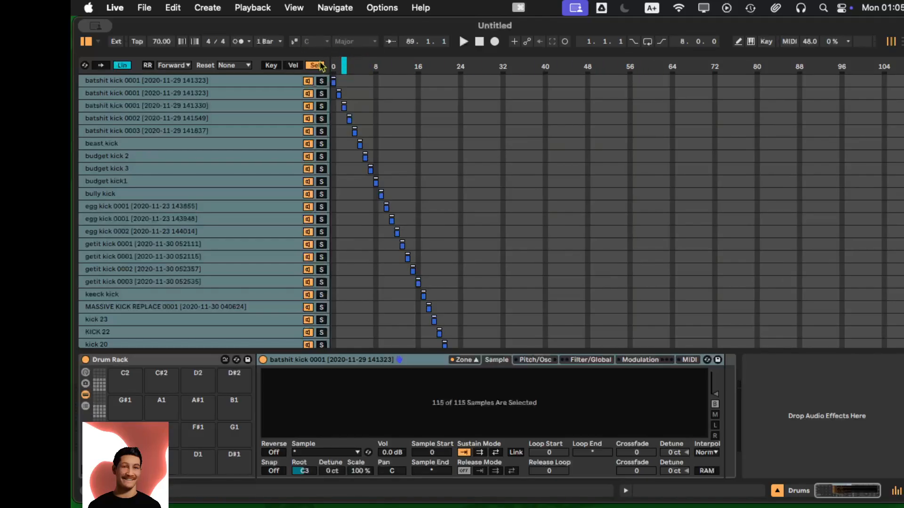
Close the zone editor and insert an empty MIDI clip in the first slot of the Drums track.
click(476, 361)
scroll(405, 85, up, 8)
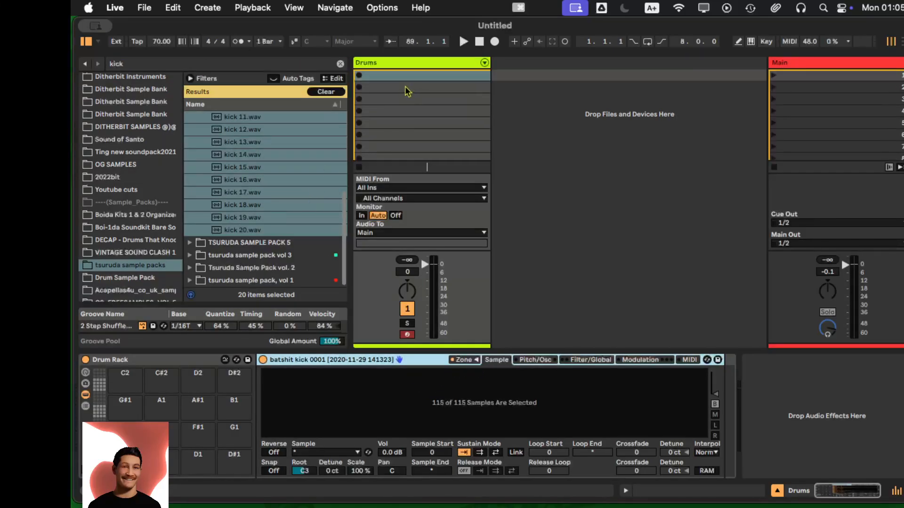
right_click(379, 80)
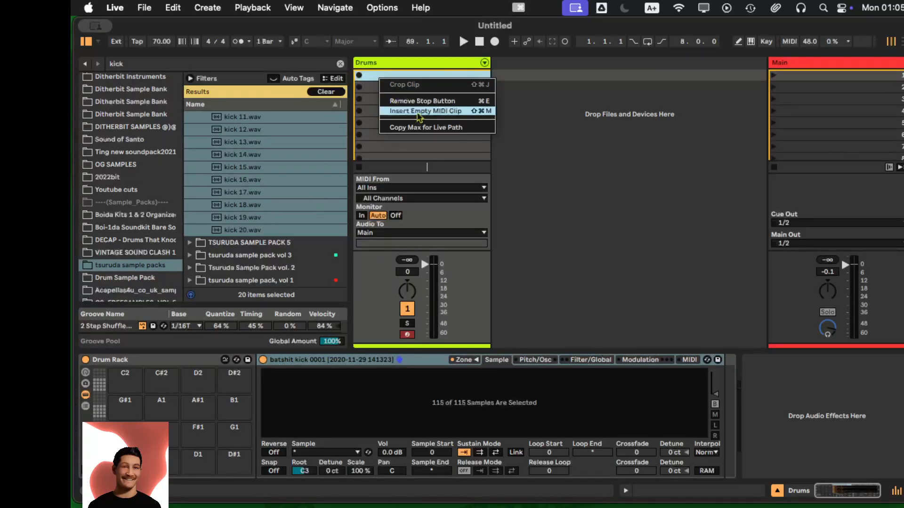
click(416, 112)
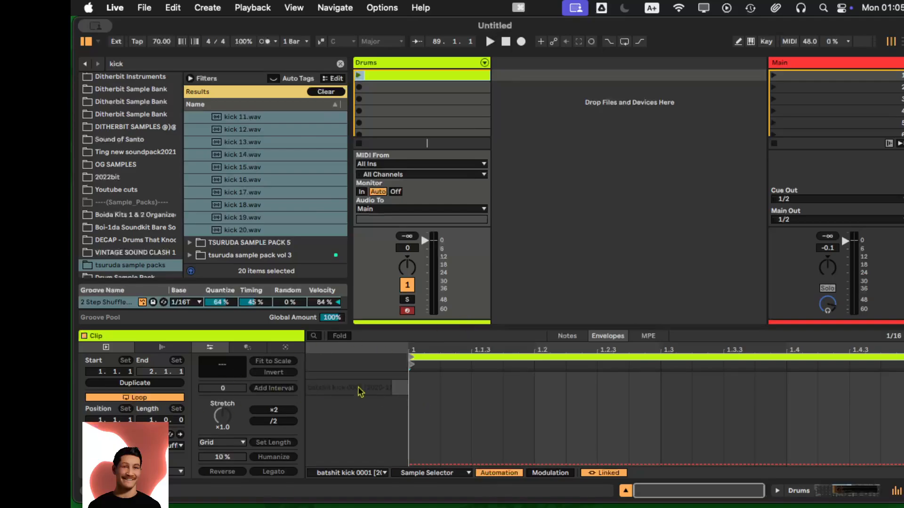
Add three eighth-note kick notes to the clip, starting at 1.1.1, 1.1.4 and 1.2.3.
click(440, 405)
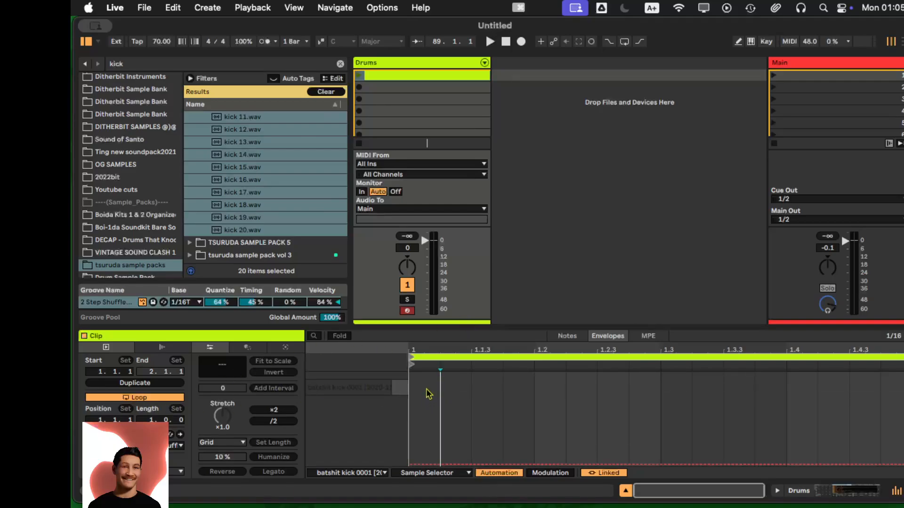
click(579, 336)
double_click(425, 390)
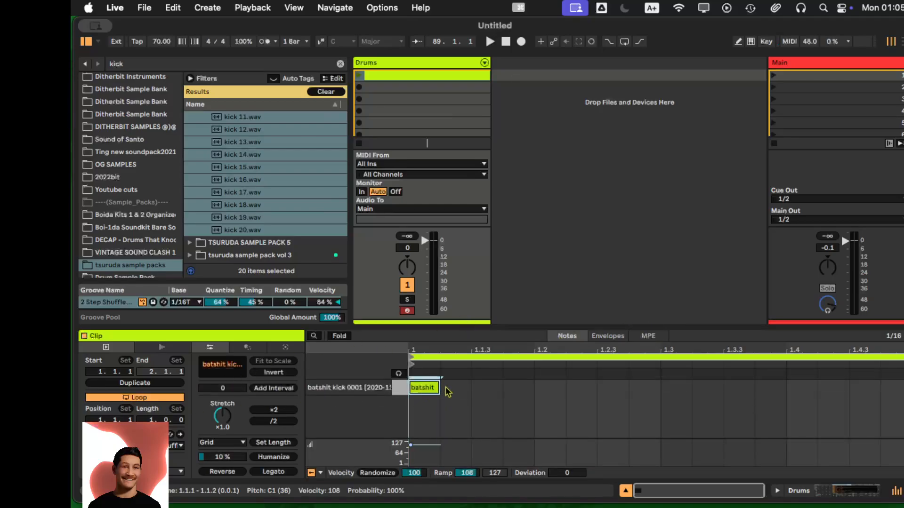
drag(441, 384, 508, 387)
key(super+d)
key(super+d)
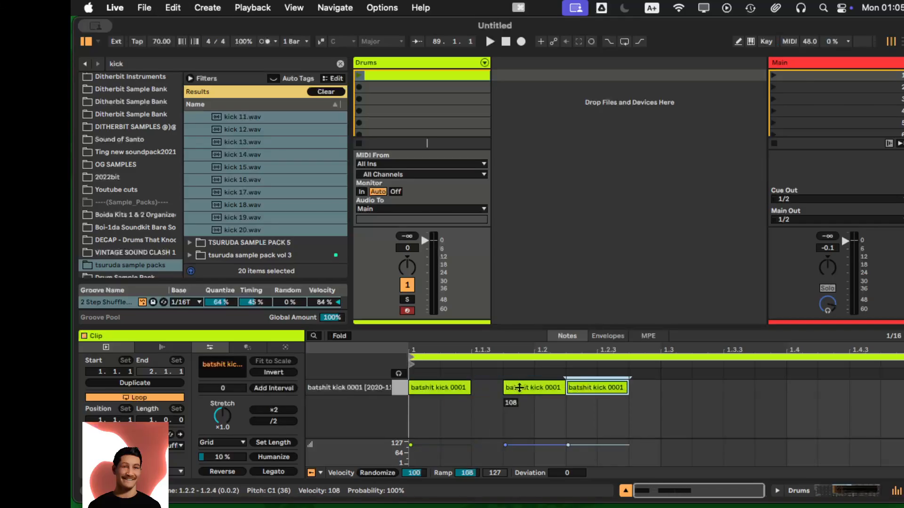
drag(572, 392, 604, 393)
click(648, 409)
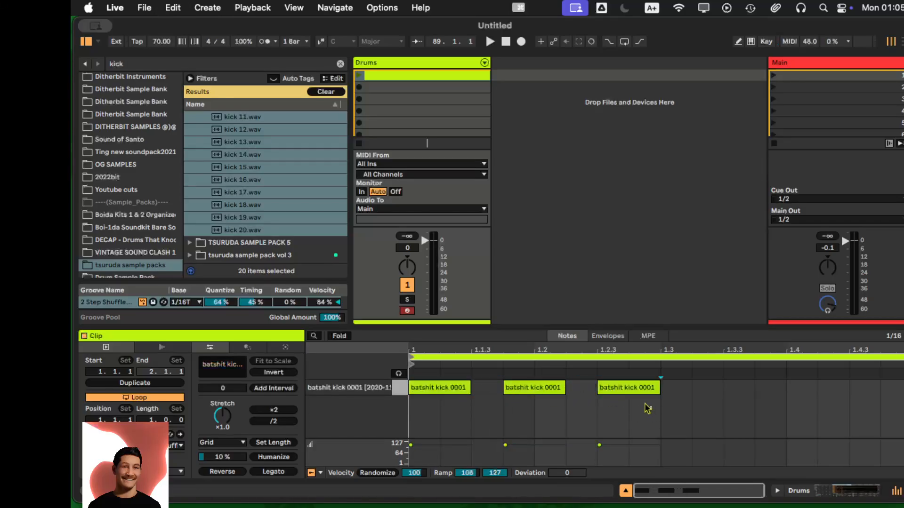
Lengthen all three kick notes by an eighth so they join up, and duplicate the pattern after itself.
key(super+a)
drag(471, 383, 536, 387)
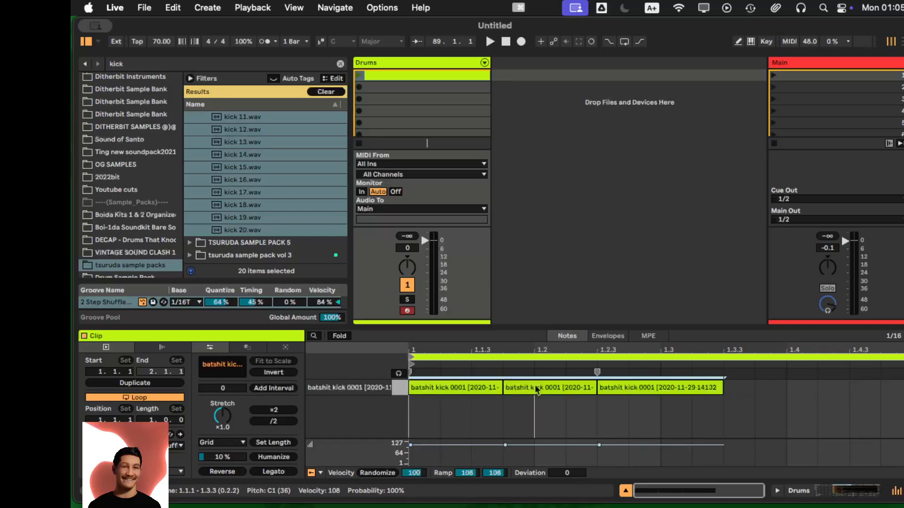
key(super+d)
Play the first scene, reopen the Sampler's zone editor to audition kicks with the sample selector, and stop playback.
key(space)
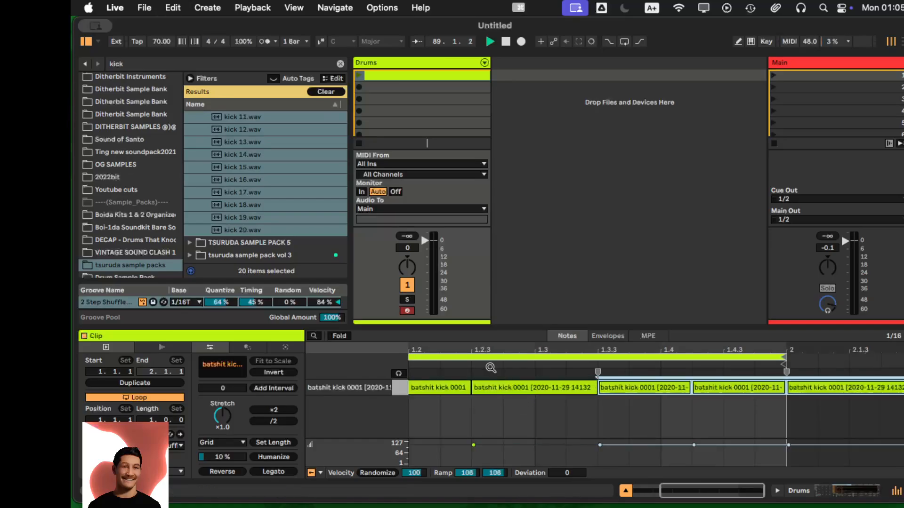
click(773, 77)
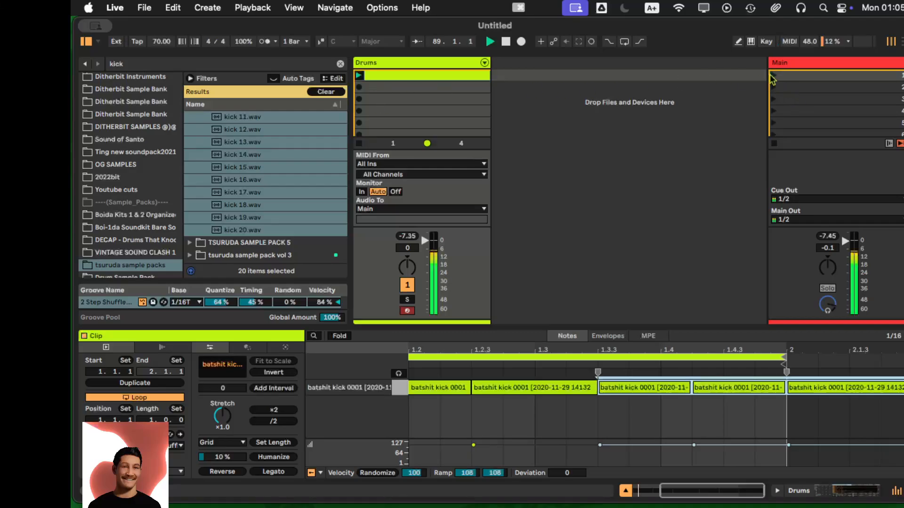
double_click(388, 65)
scroll(321, 147, up, 3)
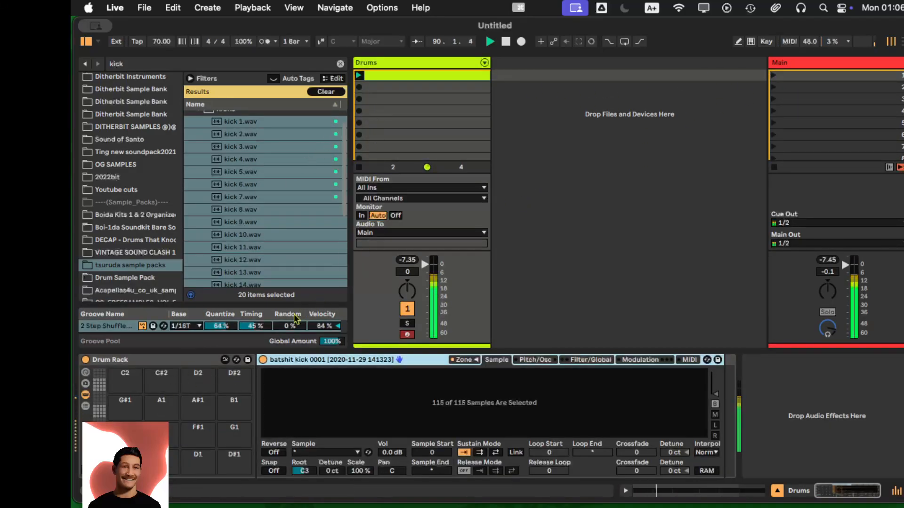
click(464, 360)
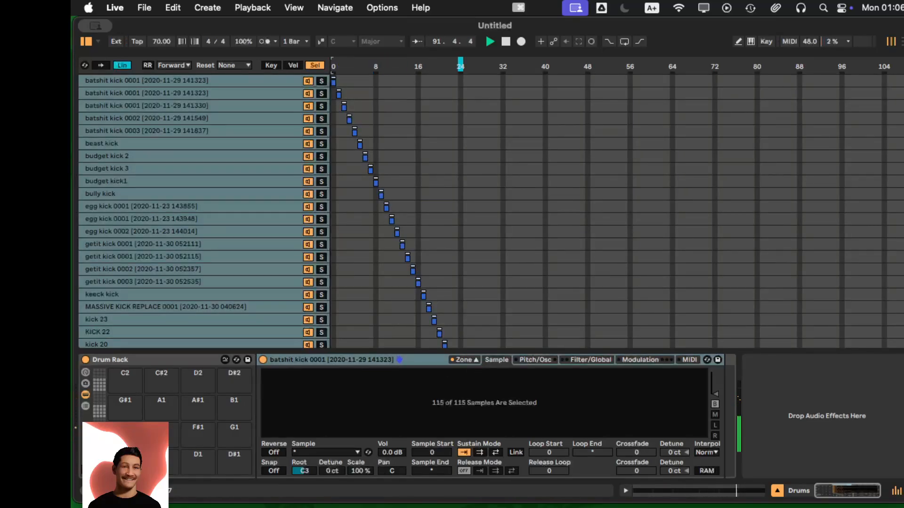
click(504, 42)
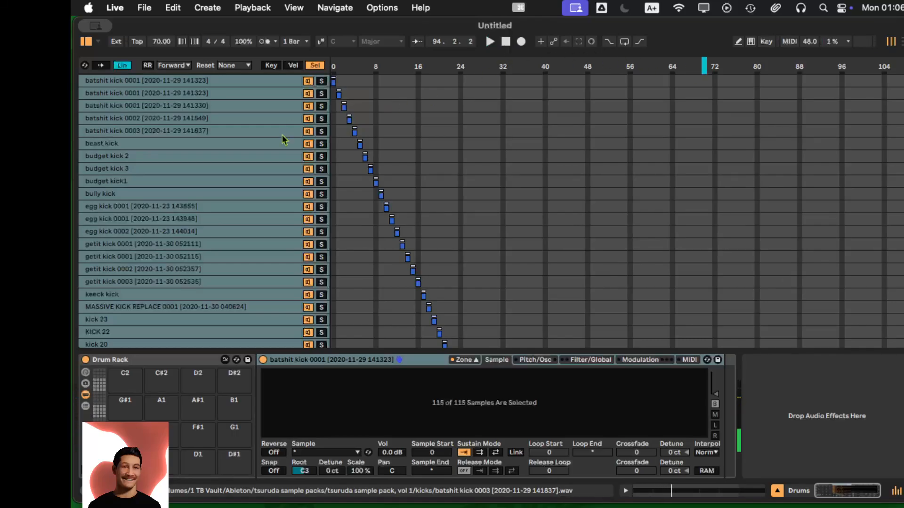
Select the whole zone list, from the first batshit kick 0001 to vinyl kick 0001, and normalize the sample volumes.
click(216, 83)
scroll(228, 108, down, 20)
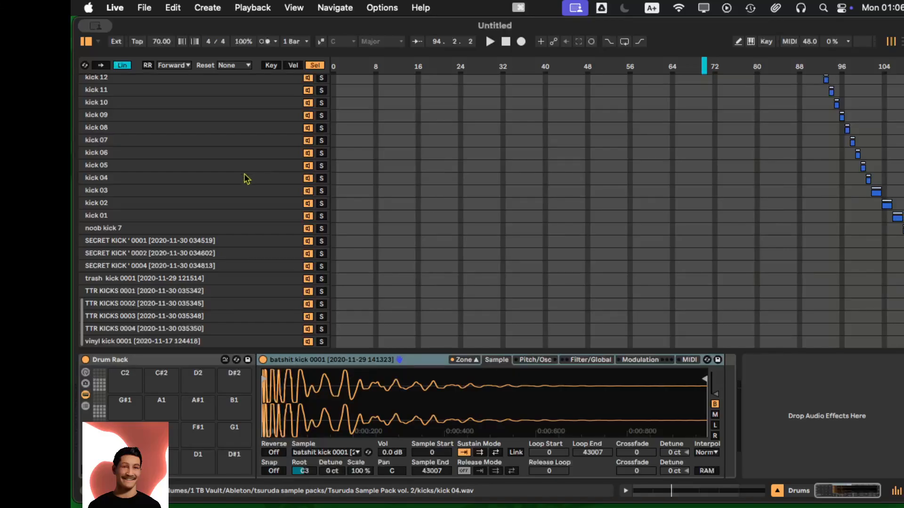
shift+click(250, 341)
right_click(231, 130)
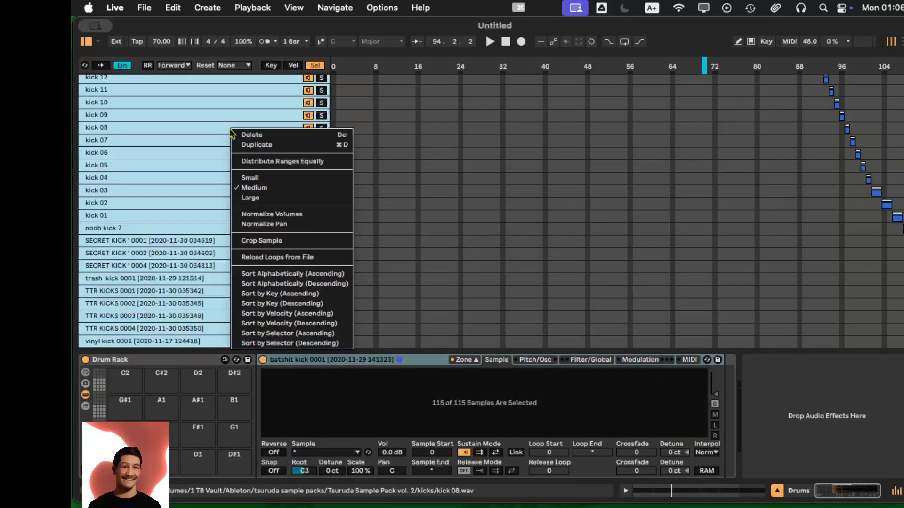
click(291, 214)
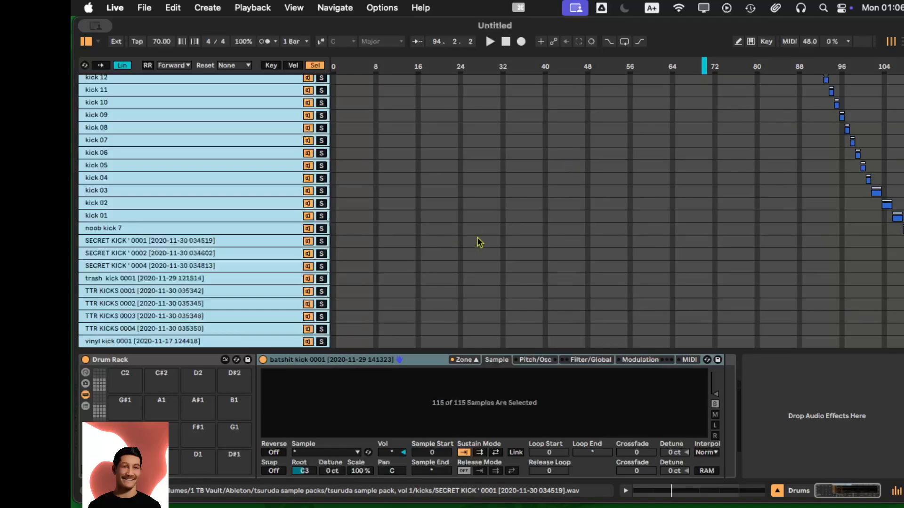
Show the Sampler's filter and global settings and check individual kicks throughout the zone list.
click(591, 361)
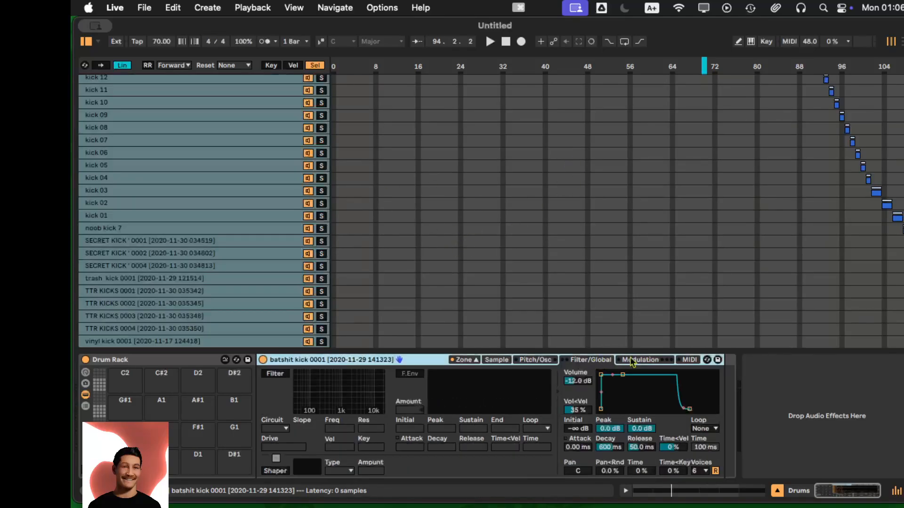
click(207, 194)
click(212, 143)
scroll(226, 161, up, 5)
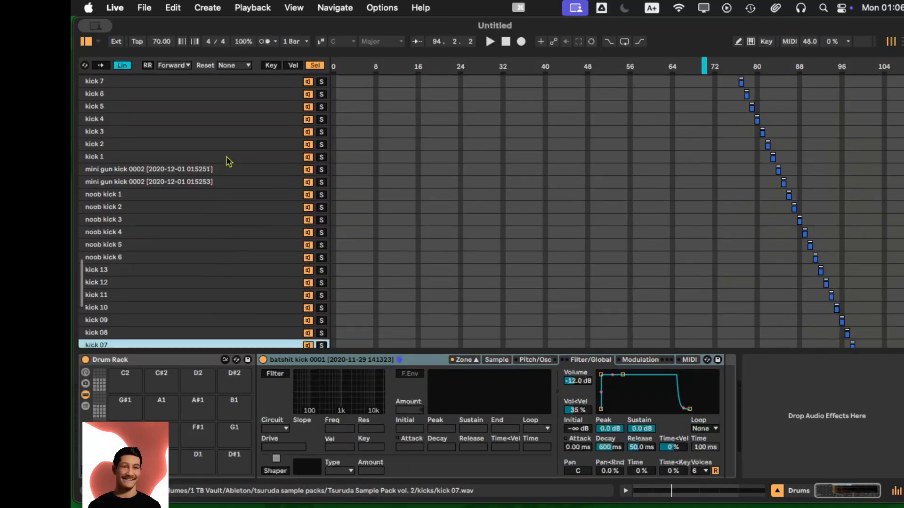
scroll(226, 161, up, 10)
click(221, 143)
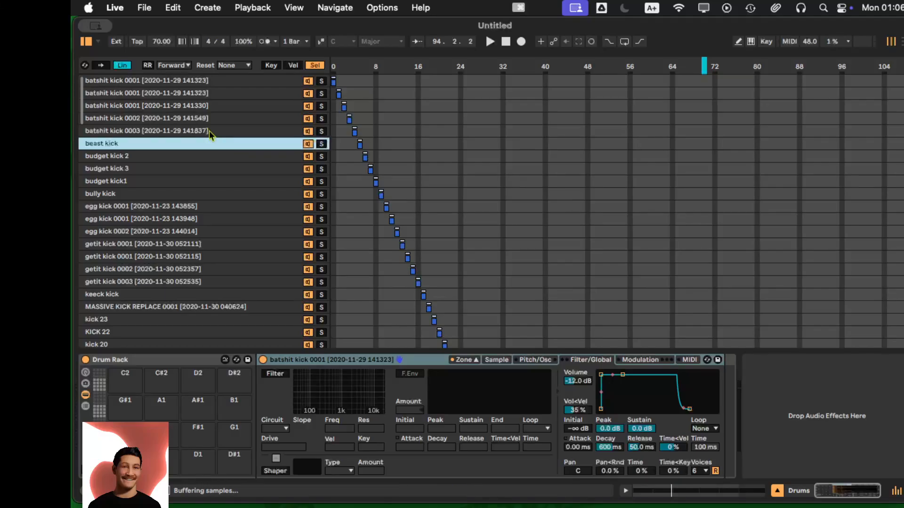
scroll(233, 141, down, 10)
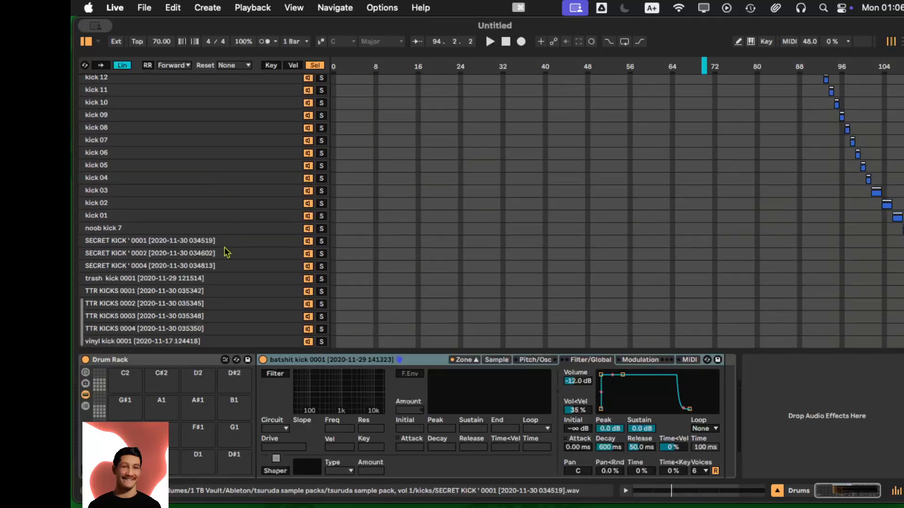
scroll(224, 267, up, 10)
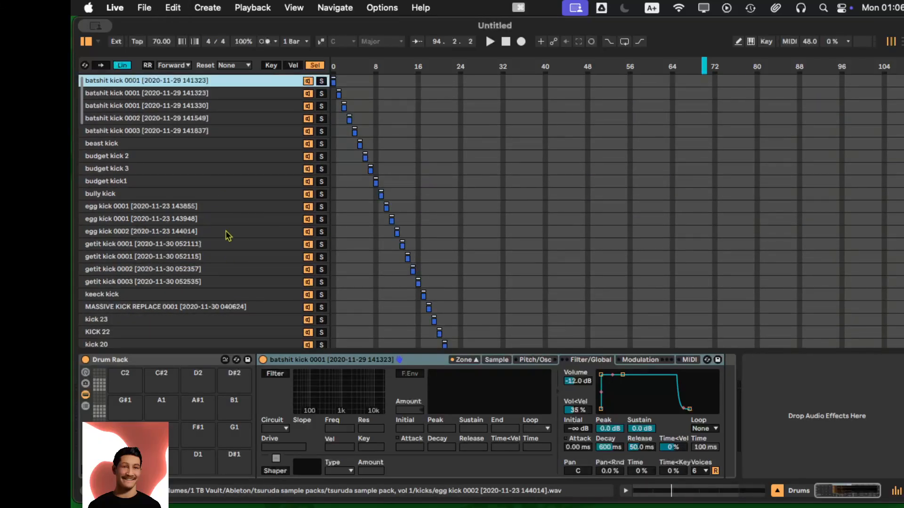
scroll(235, 254, down, 10)
click(227, 329)
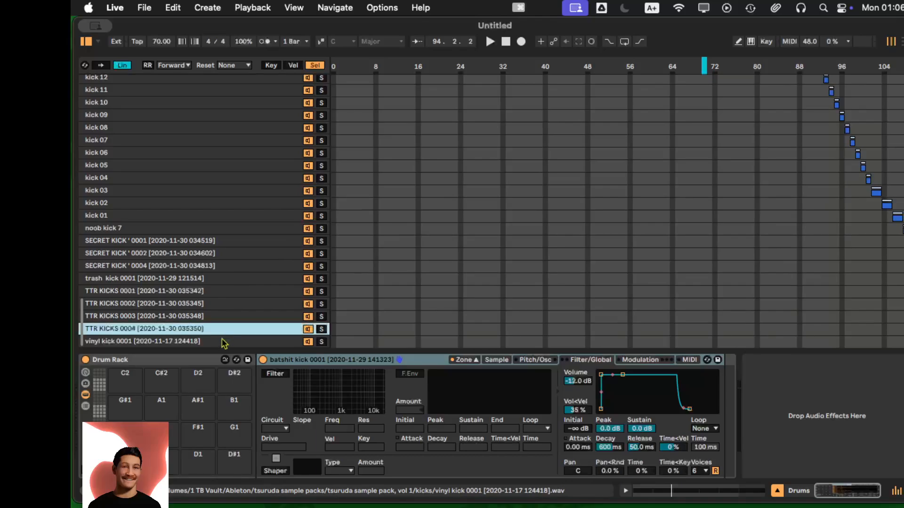
Select the whole zone list, from vinyl kick 0001 up to the first batshit kick 0001, and show the Normalize Volumes command without applying it.
click(223, 342)
scroll(231, 212, up, 10)
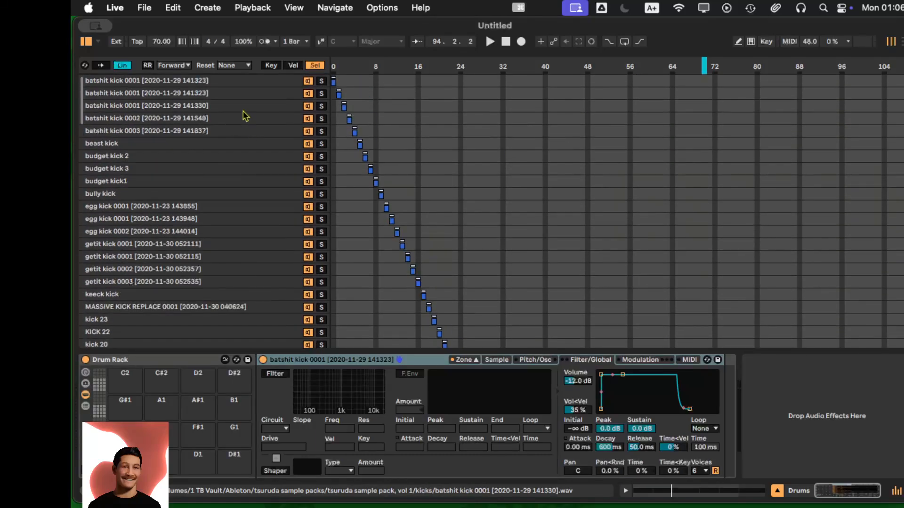
shift+click(246, 84)
right_click(246, 84)
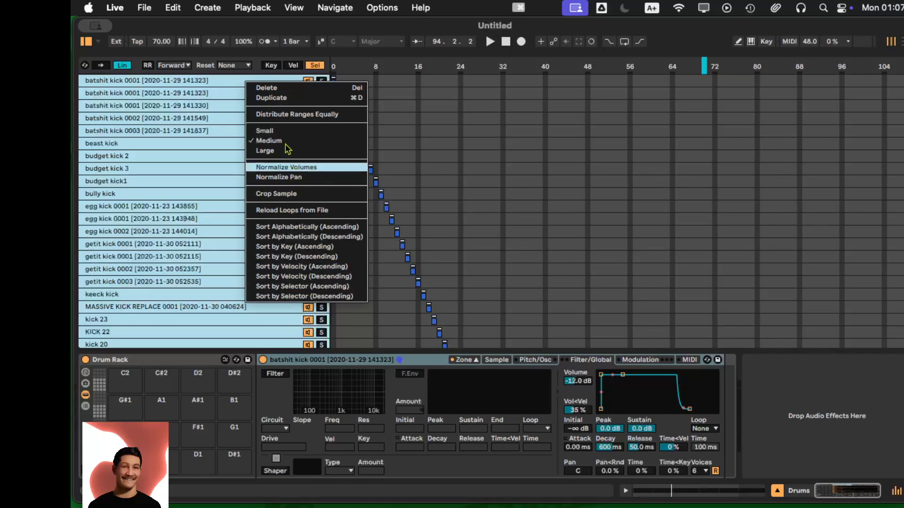
click(207, 290)
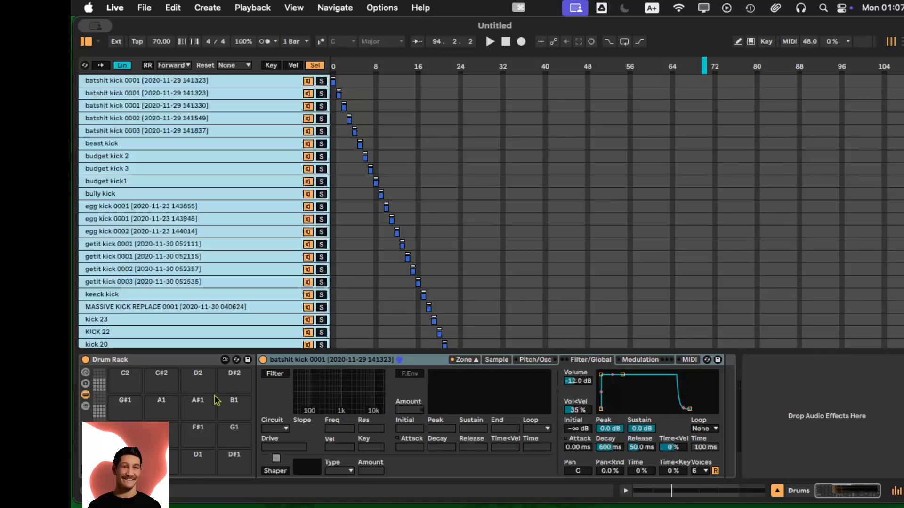
Show the Drum Rack's chain list, set the batshit kick chain's volume to -6 dB, and close the Sampler's zone editor.
click(86, 407)
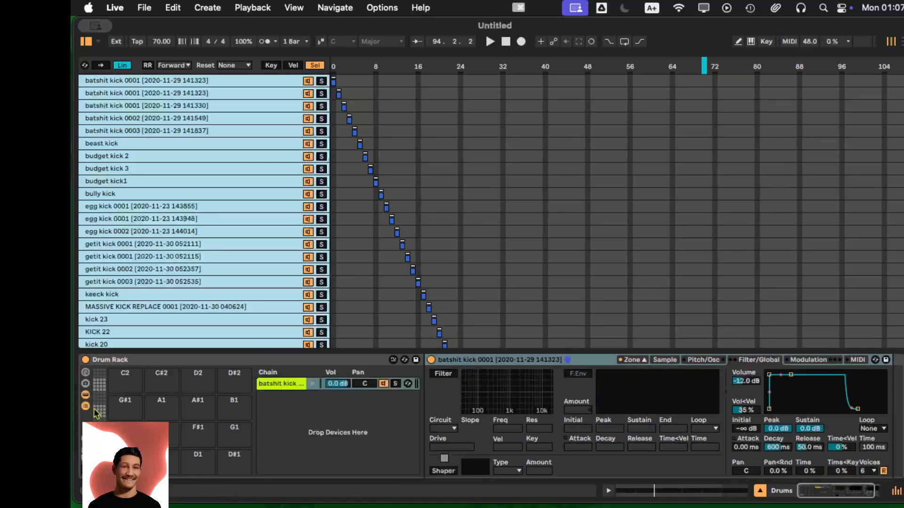
click(335, 385)
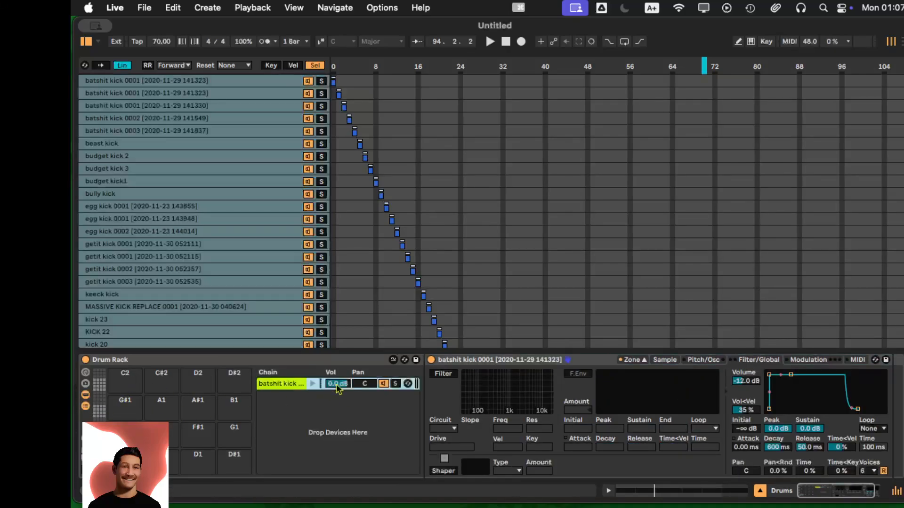
text(-6)
key(Return)
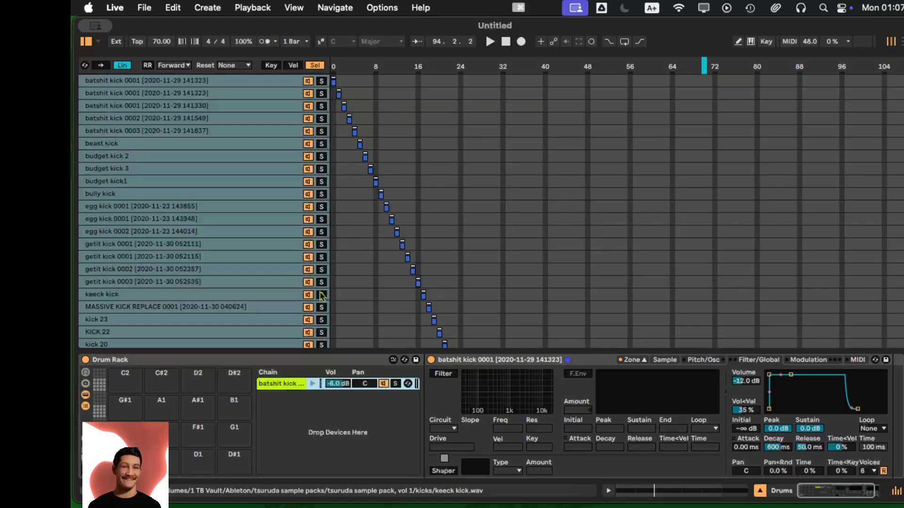
click(644, 360)
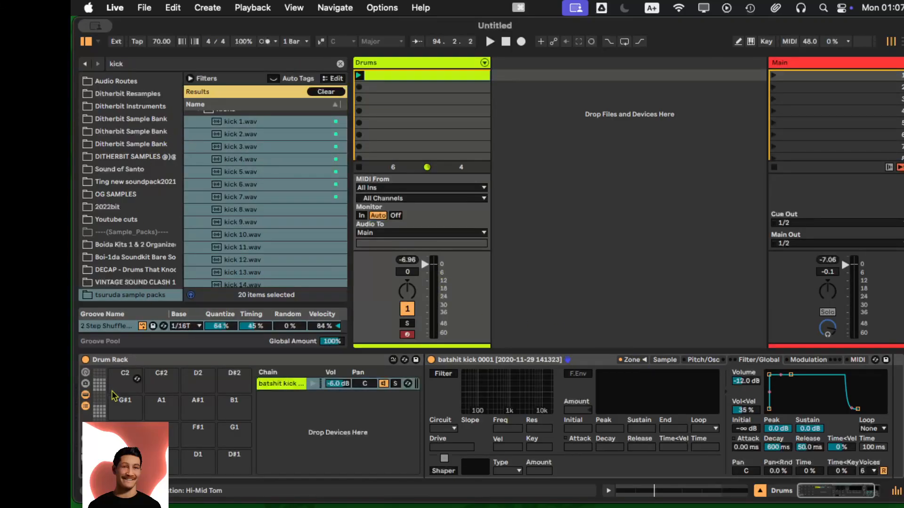
Show the Drum Rack's macro controls and examine the Sampler's sample selector in macro mapping mode, leaving both the mapping mode and the zone editor.
click(86, 374)
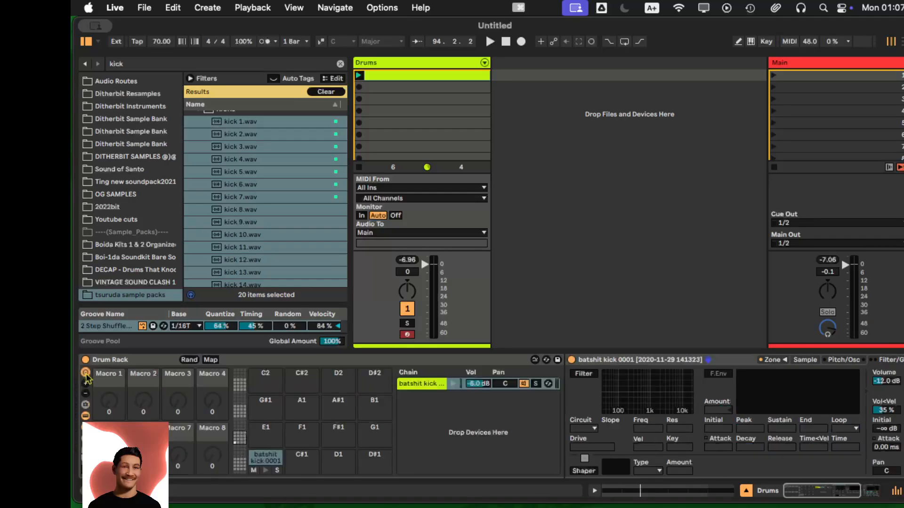
click(211, 360)
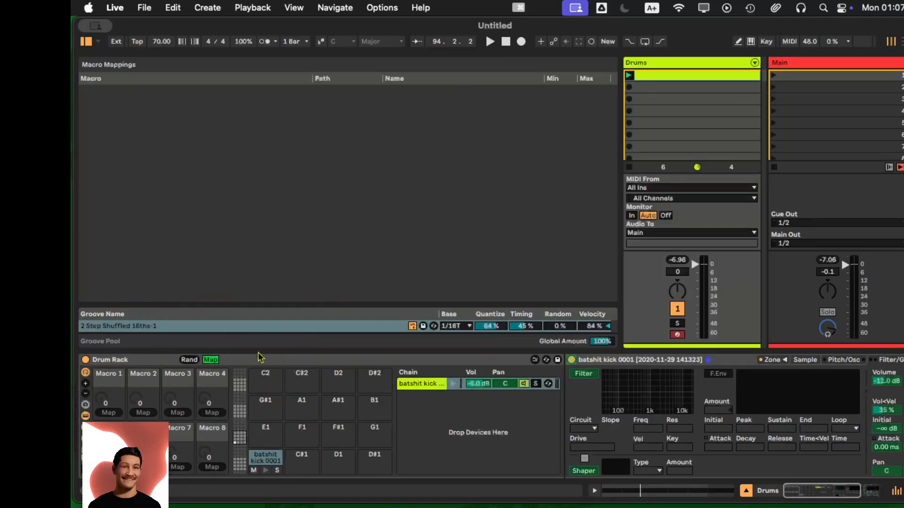
click(771, 359)
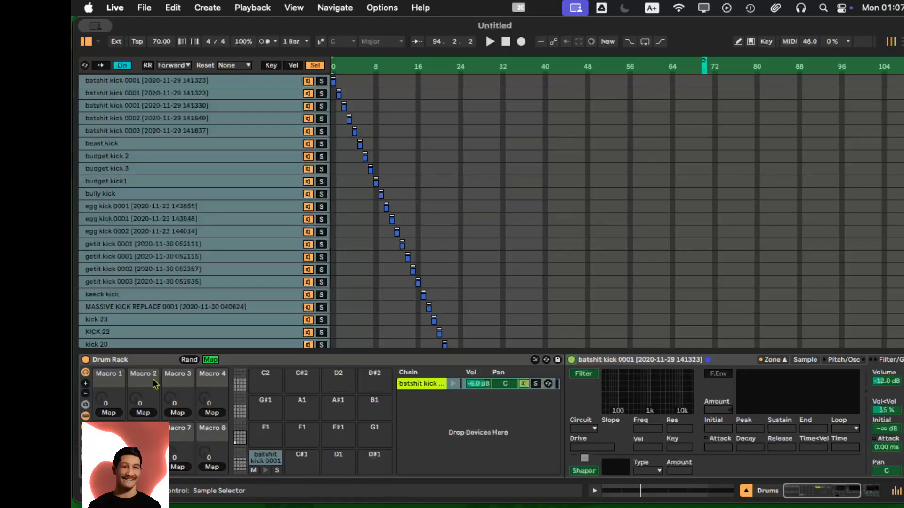
click(209, 360)
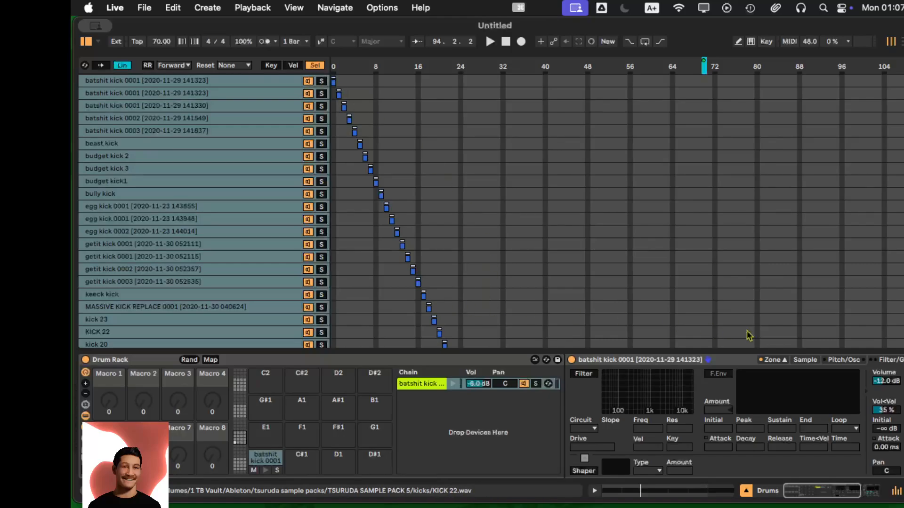
click(773, 360)
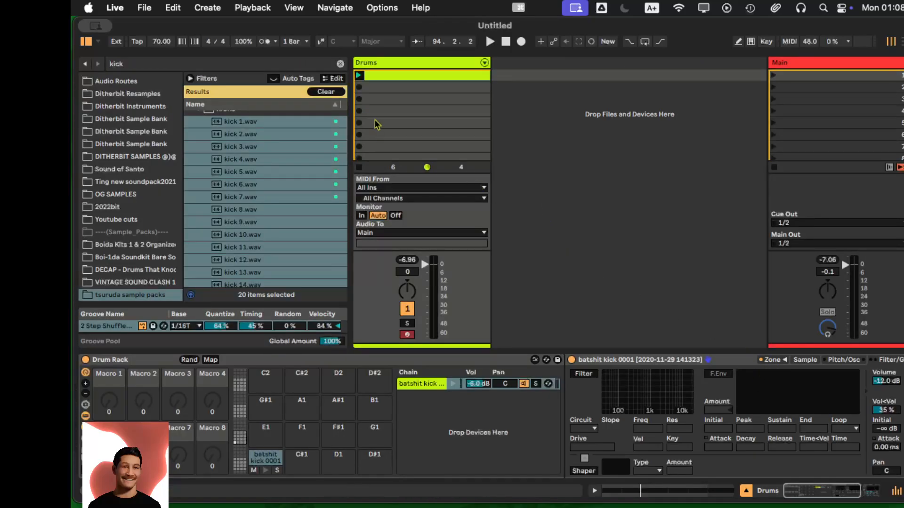
Play the first clip on the Drums track to check the kick's level, and stop playback.
click(359, 77)
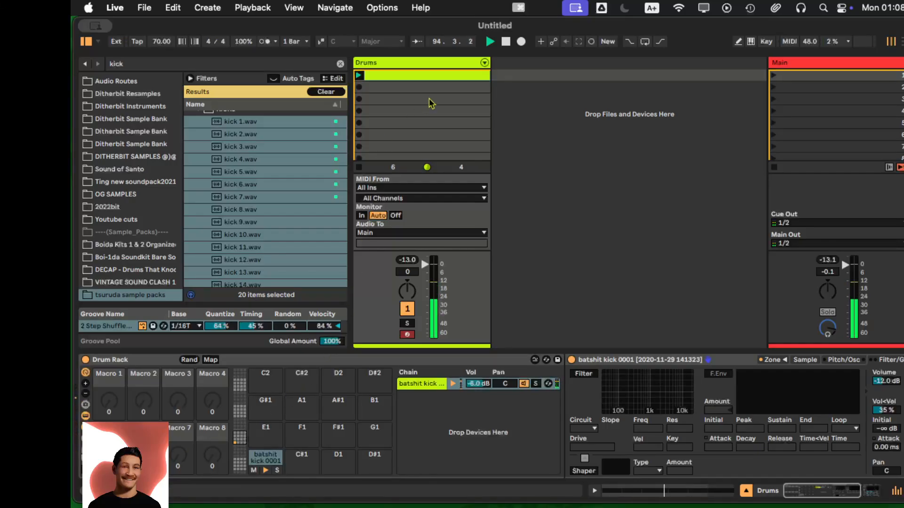
click(506, 42)
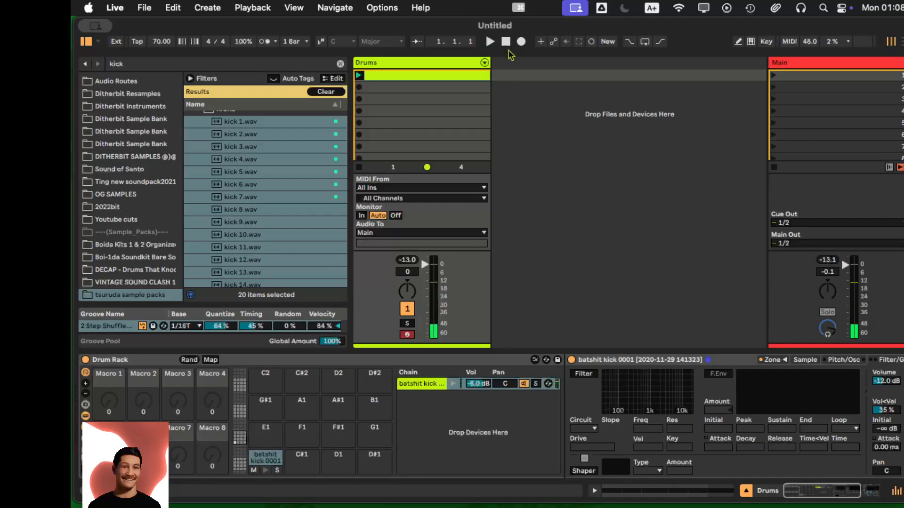